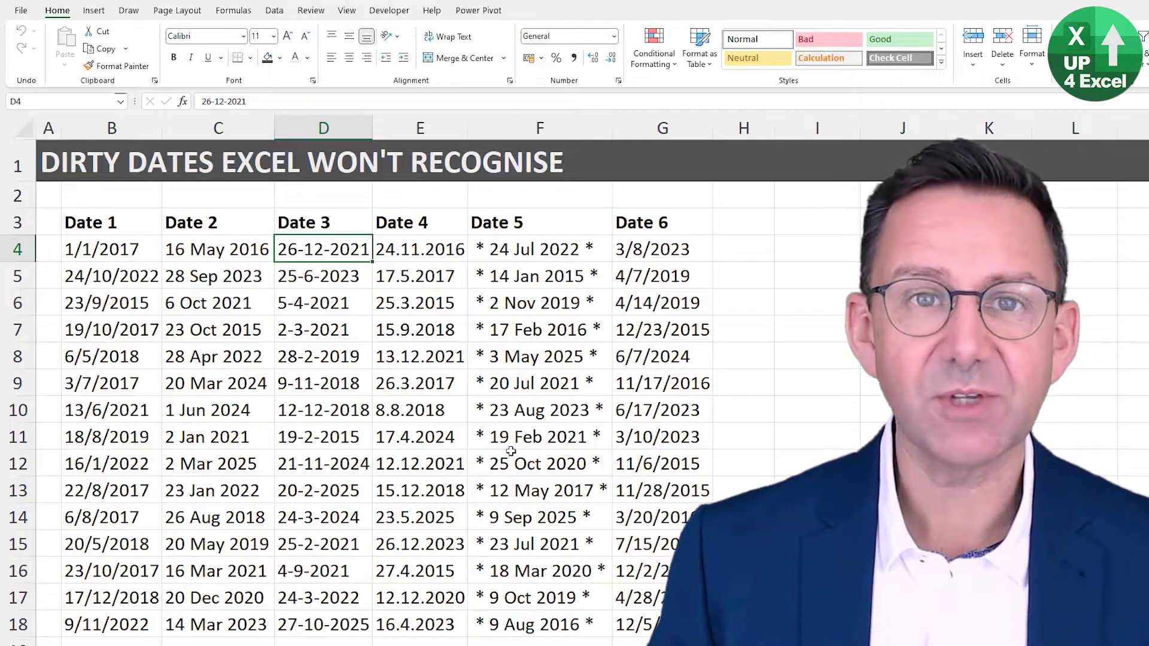
# Apply Long Date to the dirty dates in B4:G18, then go to the next worksheet
pyautogui.click(120, 251)
pyautogui.moveTo(119, 251); pyautogui.dragTo(643, 617)
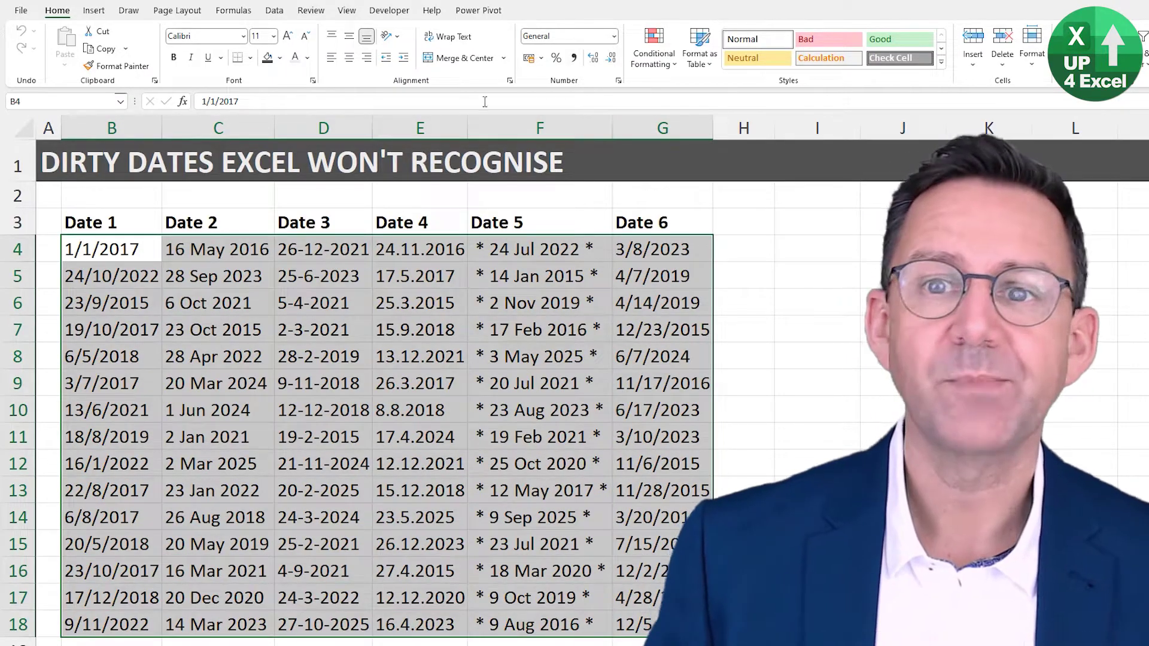
pyautogui.click(615, 38)
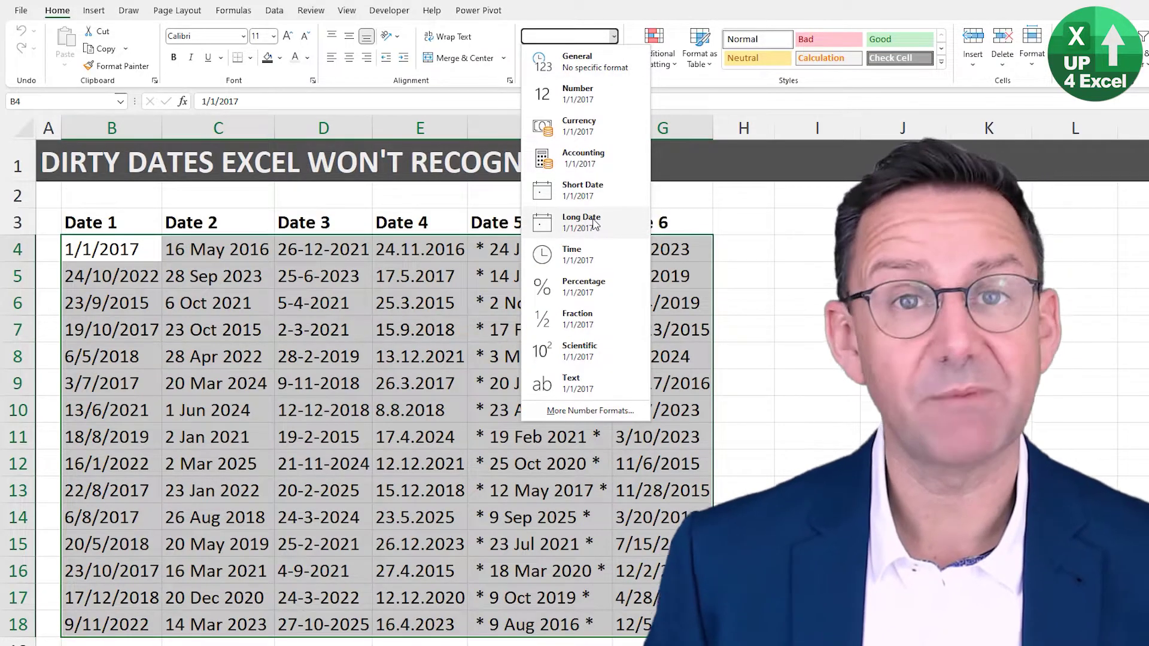
pyautogui.click(595, 224)
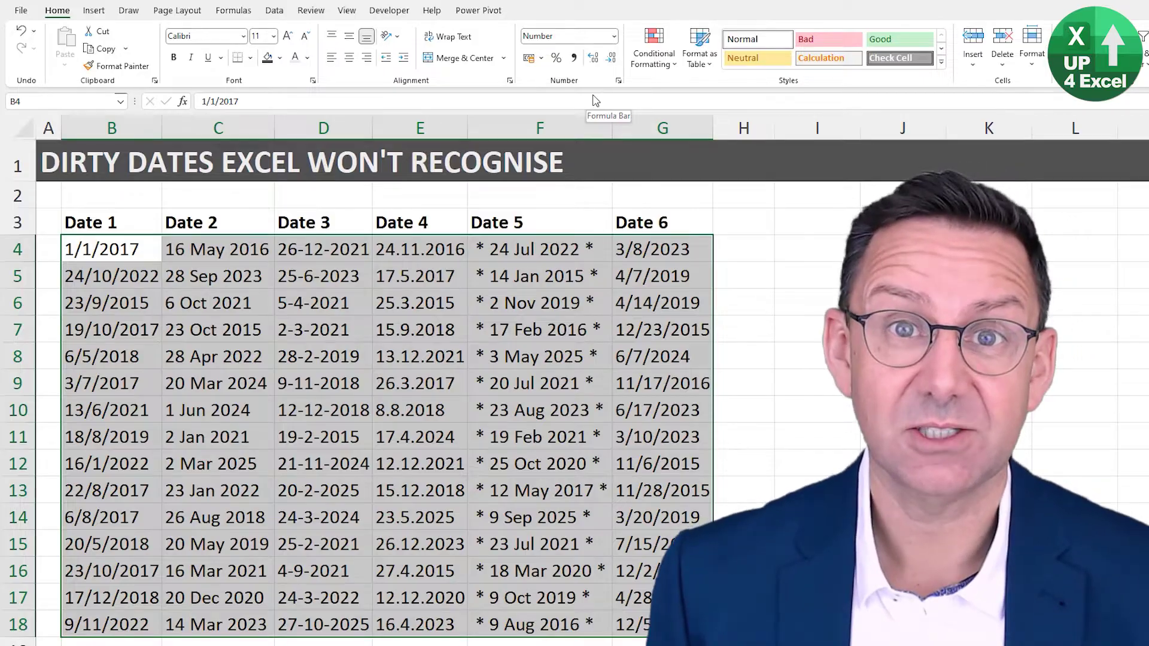
pyautogui.hotkey('ctrl', 'pagedown')
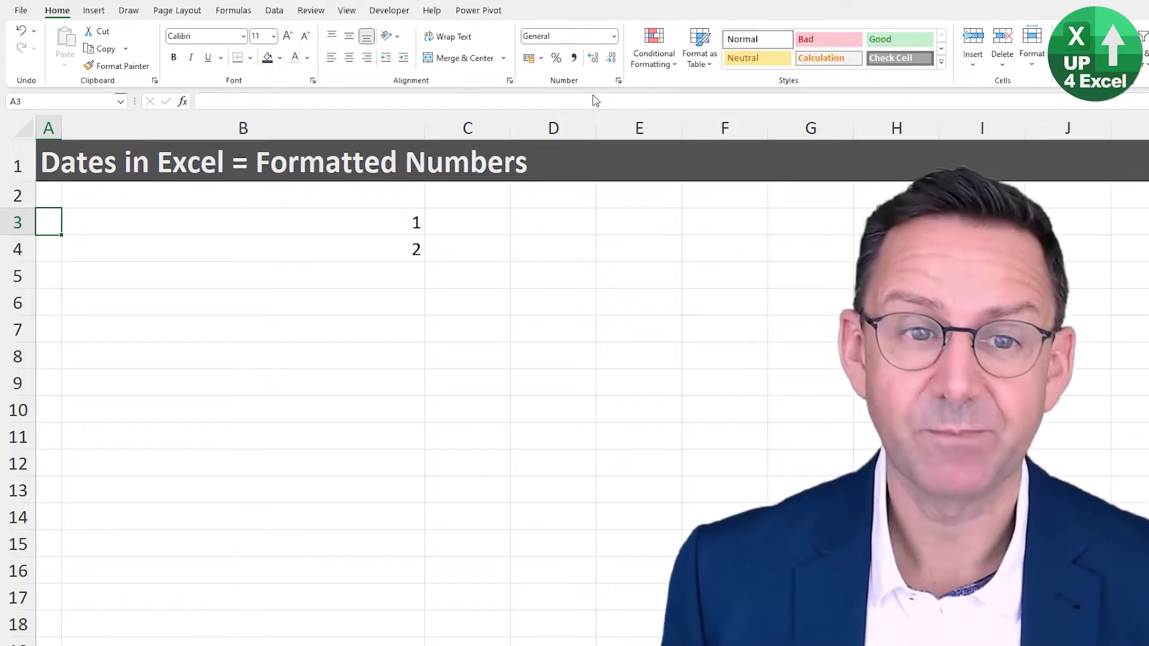
# Format B3:B4 as Long Date so 1 and 2 show as 01 and 02 January 1900
pyautogui.press('Right')
pyautogui.press('Down')
pyautogui.press('Up')
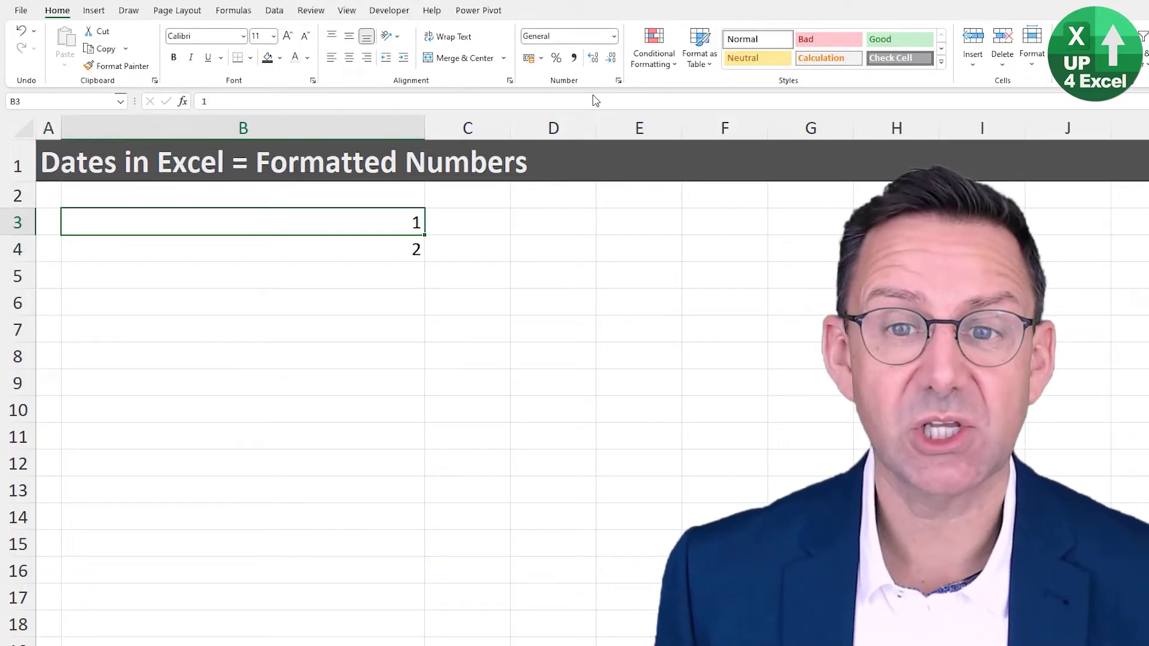
pyautogui.hotkey('shift', 'Down')
pyautogui.click(614, 37)
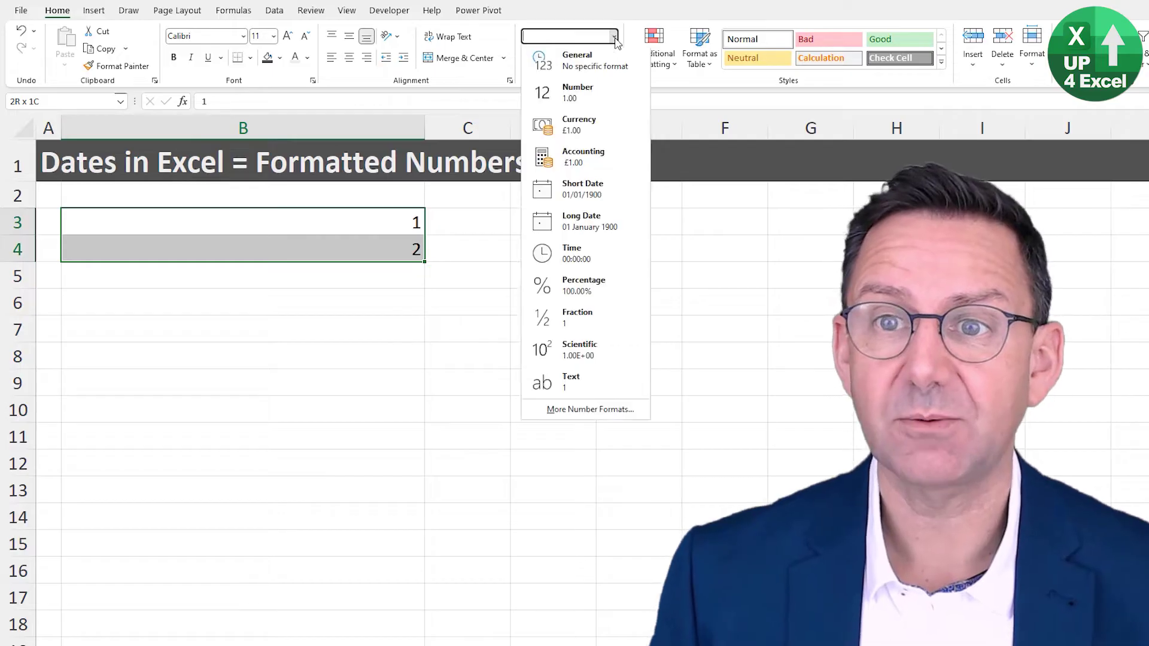
pyautogui.click(592, 223)
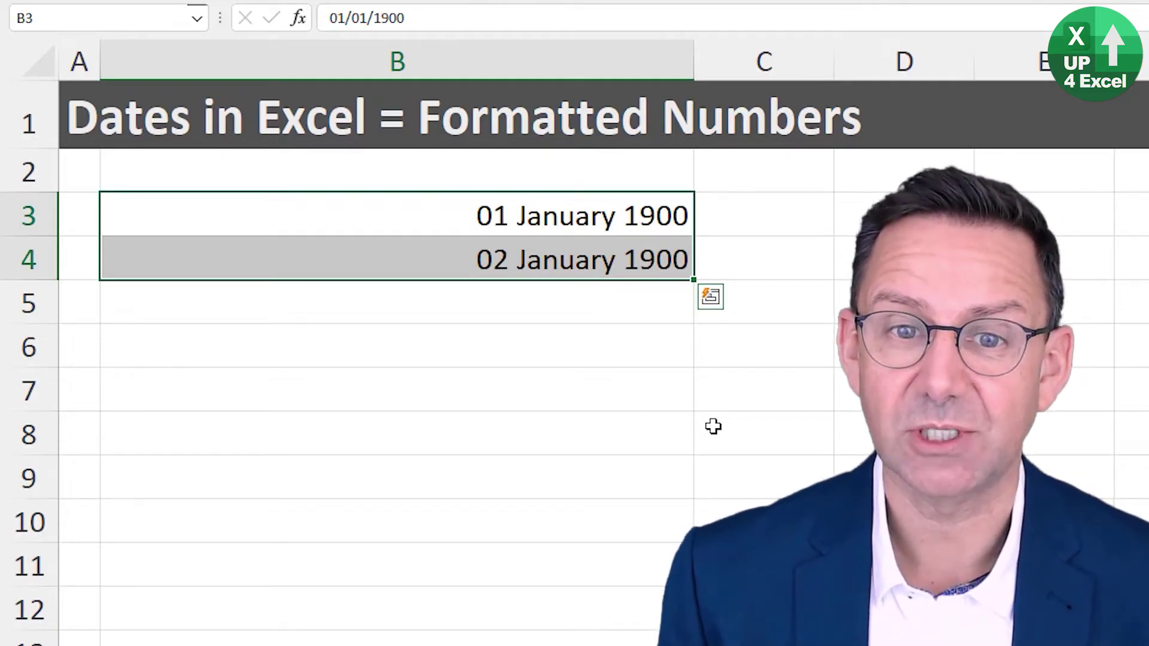
# Enter 36500 in B4 to see which date it represents
pyautogui.press('Down')
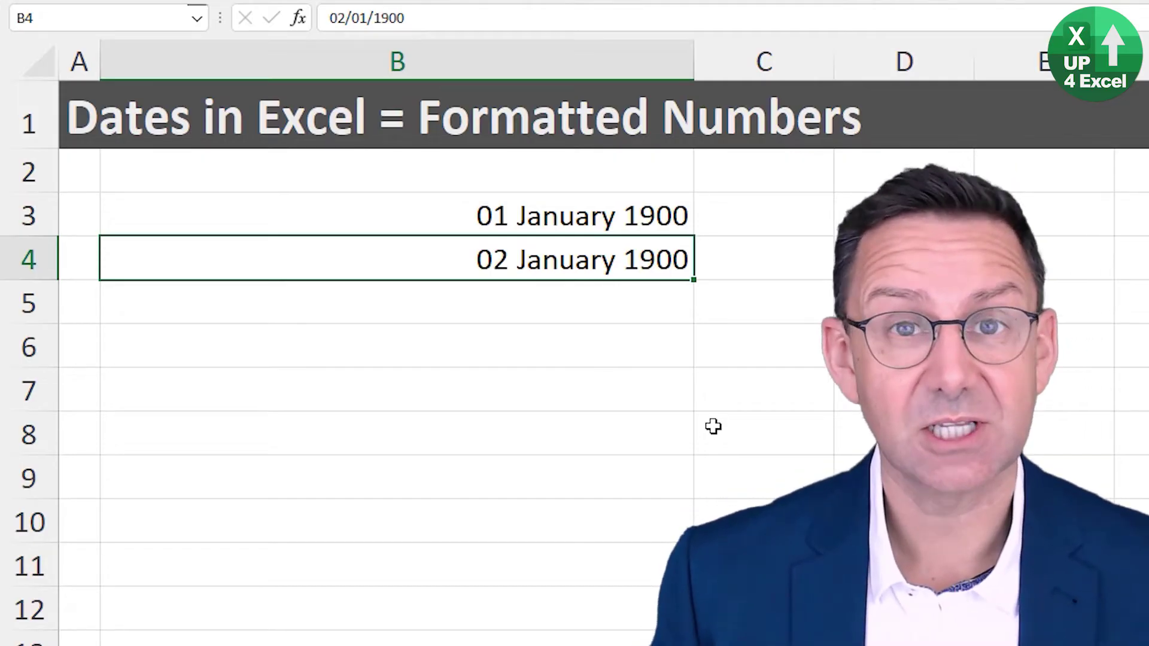
pyautogui.write('365')
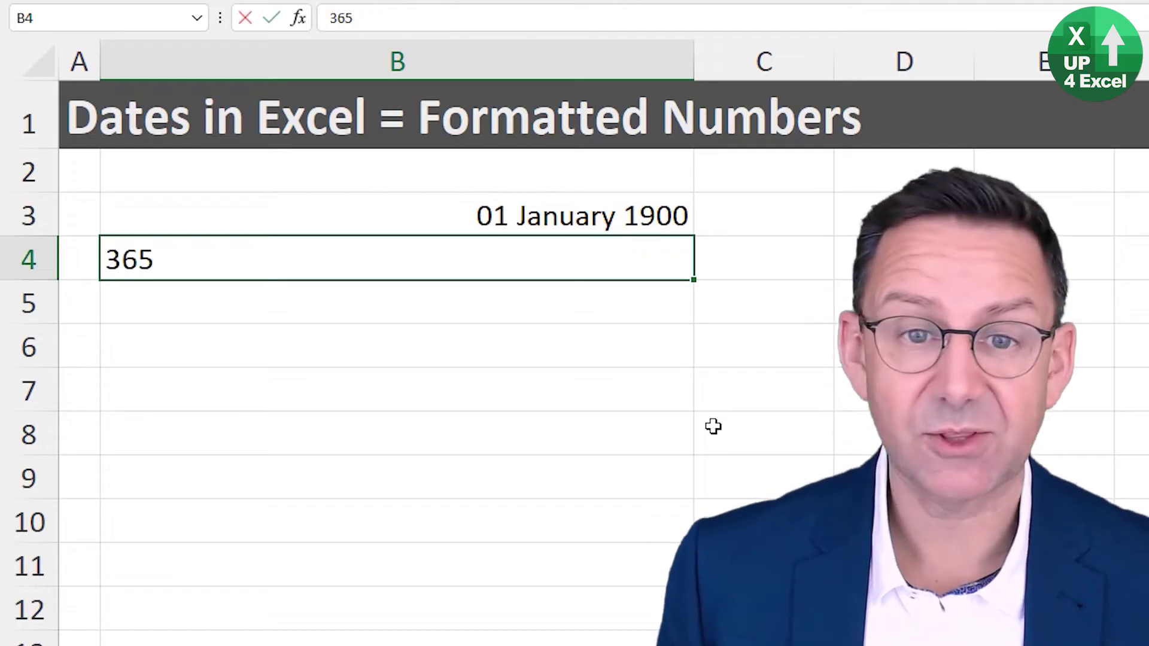
pyautogui.write('00')
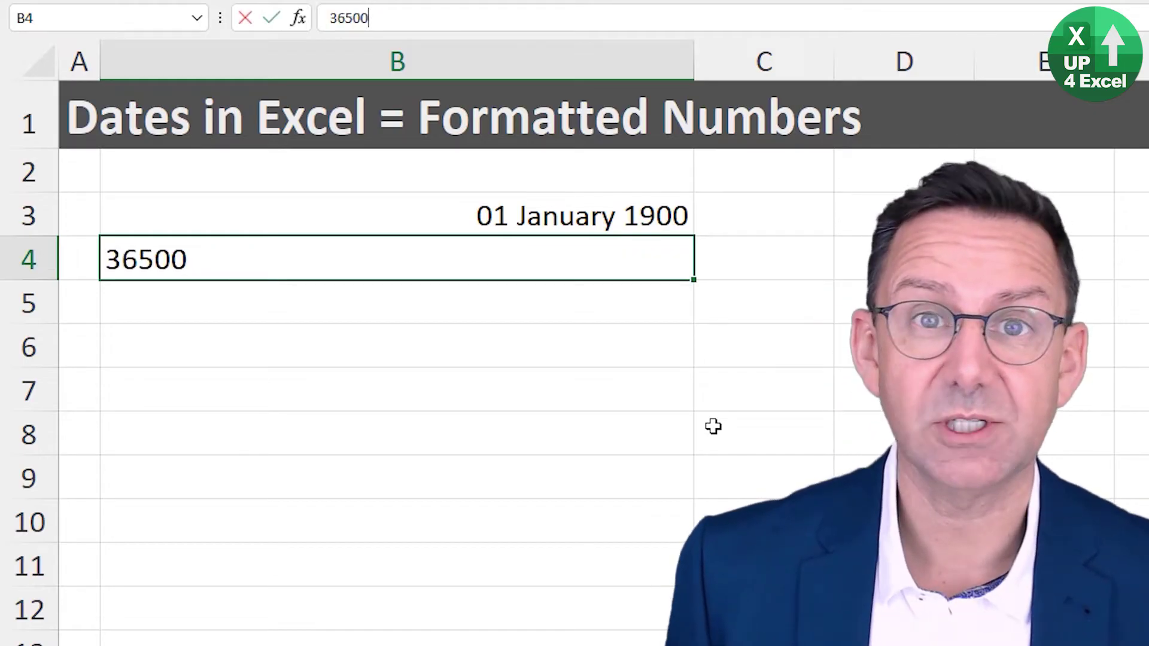
pyautogui.press('Return')
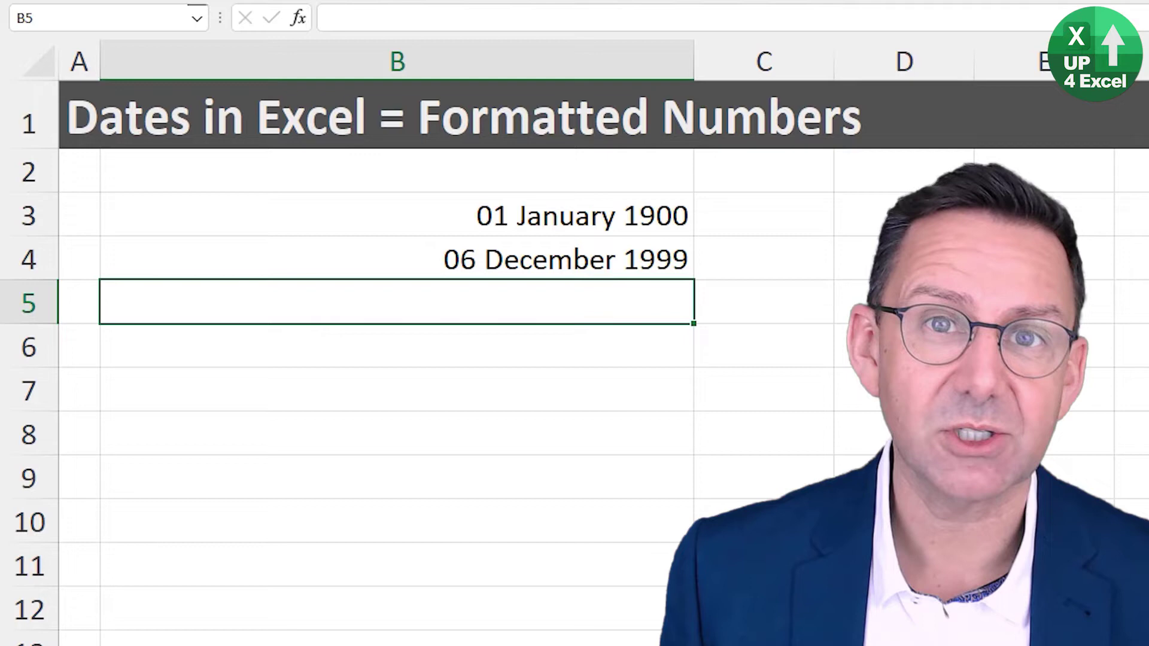
# Replace B4 with 45000, which displays as 15 March 2023
pyautogui.click(397, 259)
pyautogui.write('450')
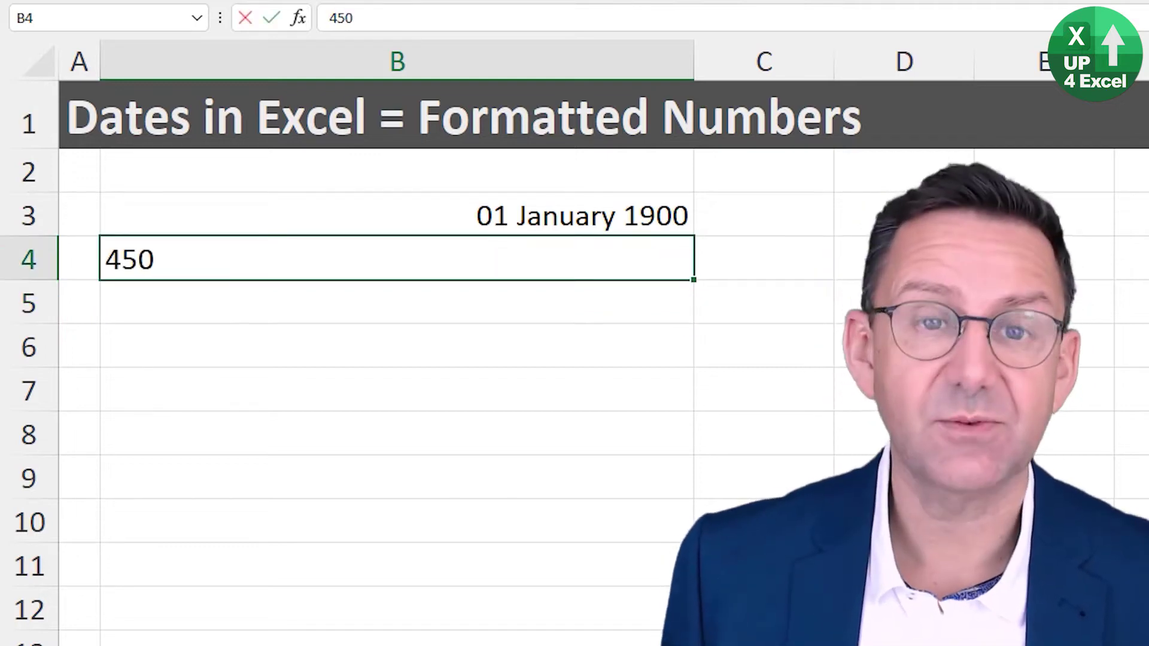
pyautogui.write('00')
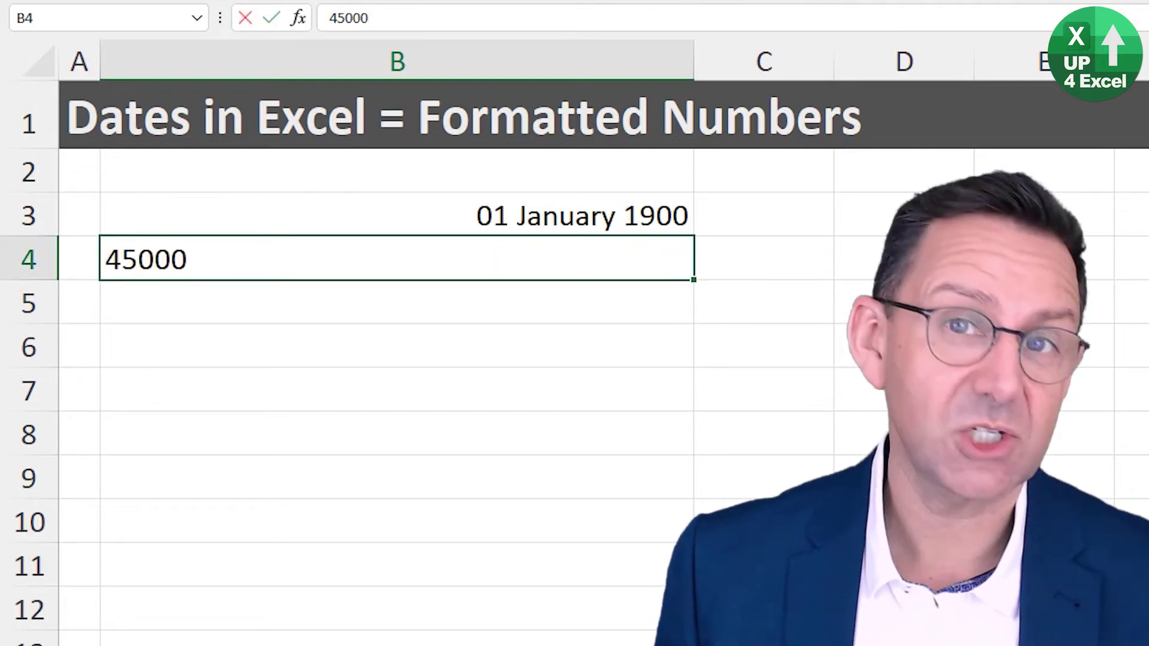
pyautogui.press('Return')
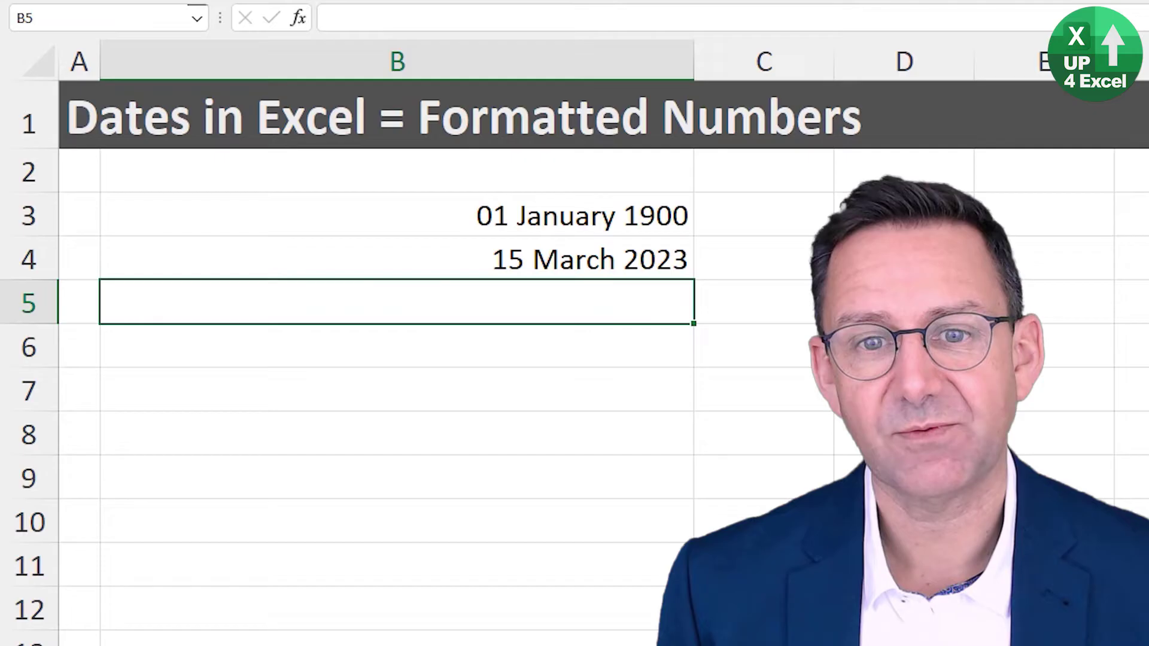
# Enter 1.25 in B4 and confirm it holds 01 January 1900 at 06:00
pyautogui.click(397, 258)
pyautogui.click(396, 302)
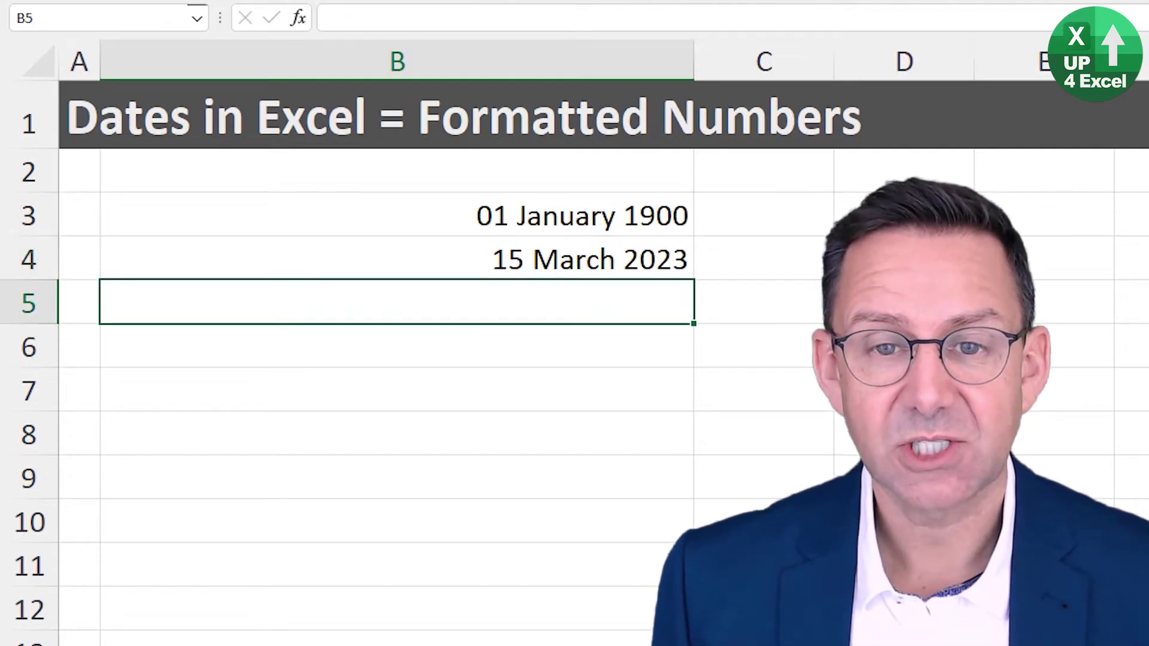
pyautogui.click(397, 258)
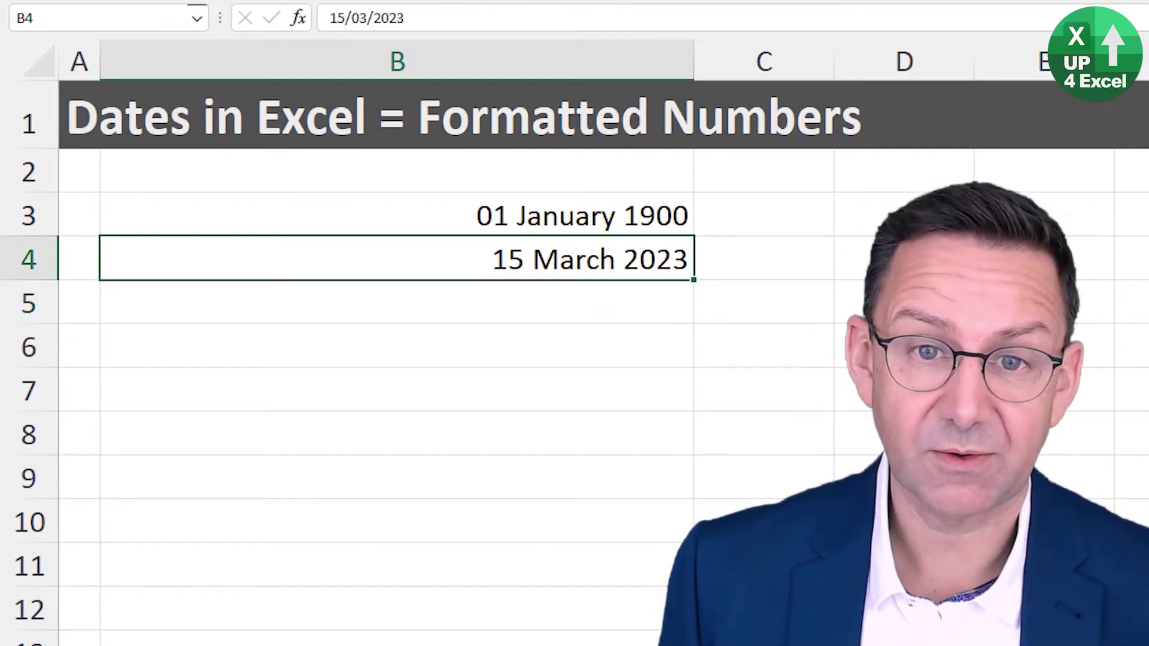
pyautogui.write('1.25')
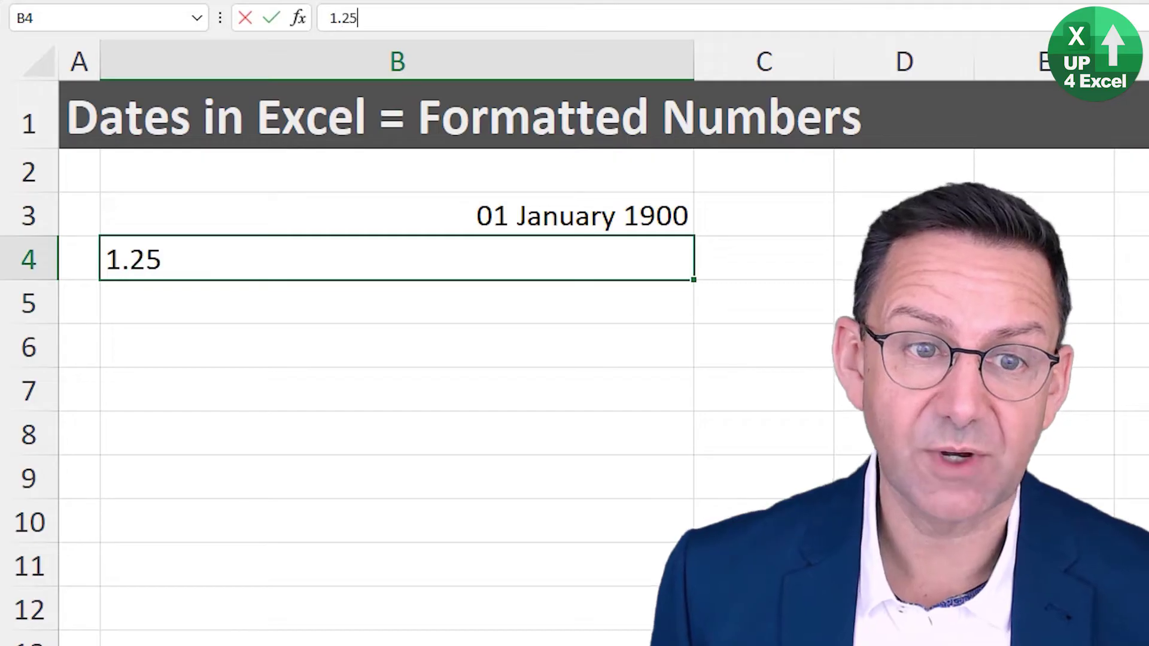
pyautogui.press('Return')
pyautogui.click(397, 258)
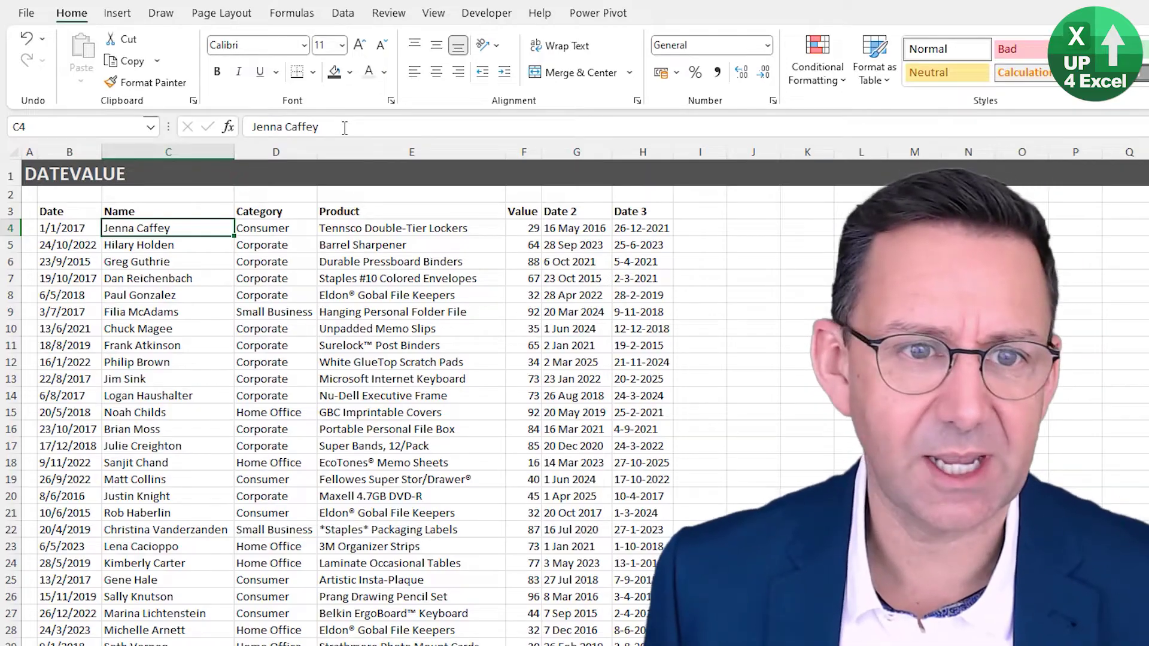
# Inspect the Date 2 and Date 3 text values, then start a table from B3:H1002 with headers
pyautogui.click(583, 210)
pyautogui.click(580, 279)
pyautogui.click(623, 280)
pyautogui.click(583, 342)
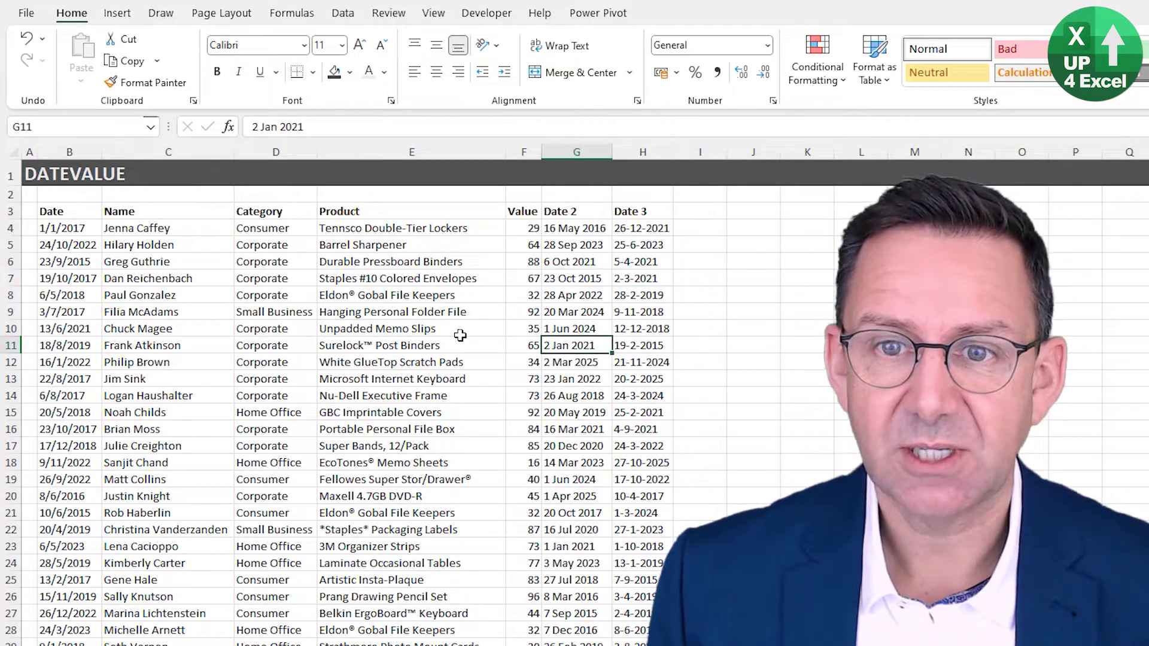
pyautogui.click(79, 294)
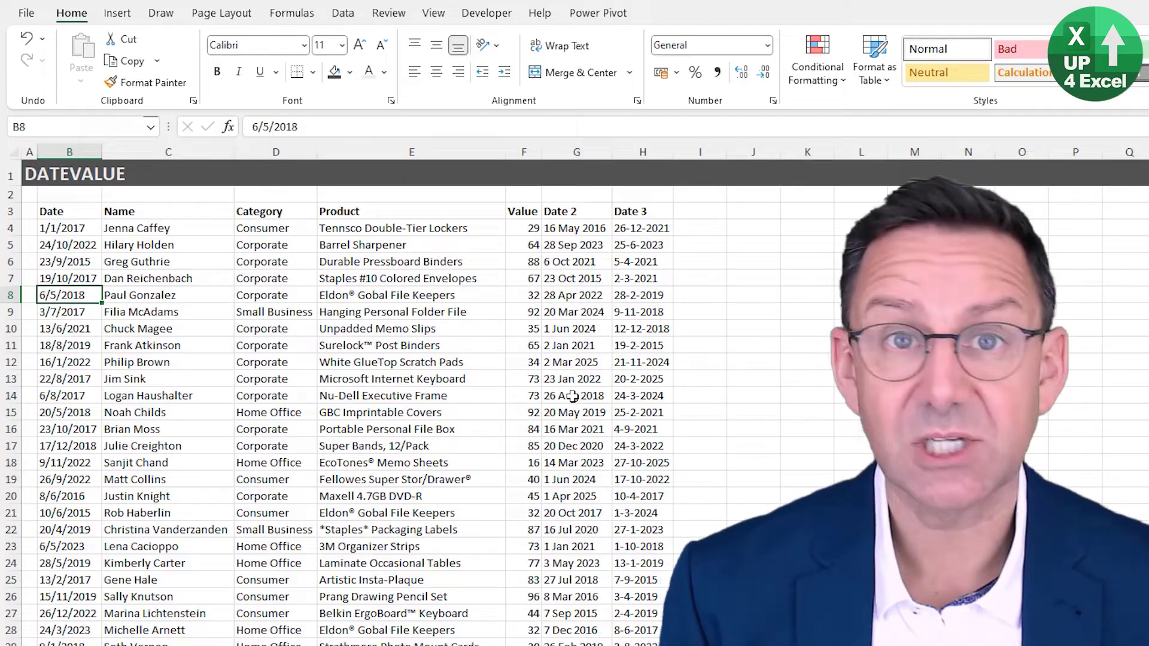
pyautogui.hotkey('ctrl', 't')
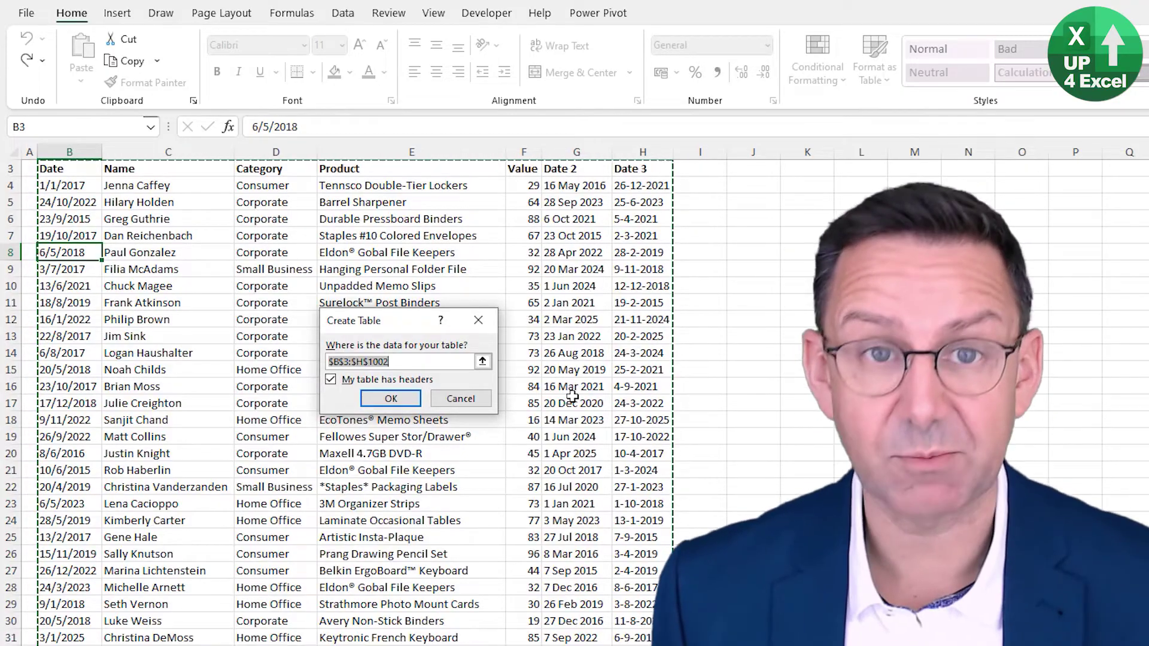
# Create the table with headers, trying the first light style and undoing it
pyautogui.press('Return')
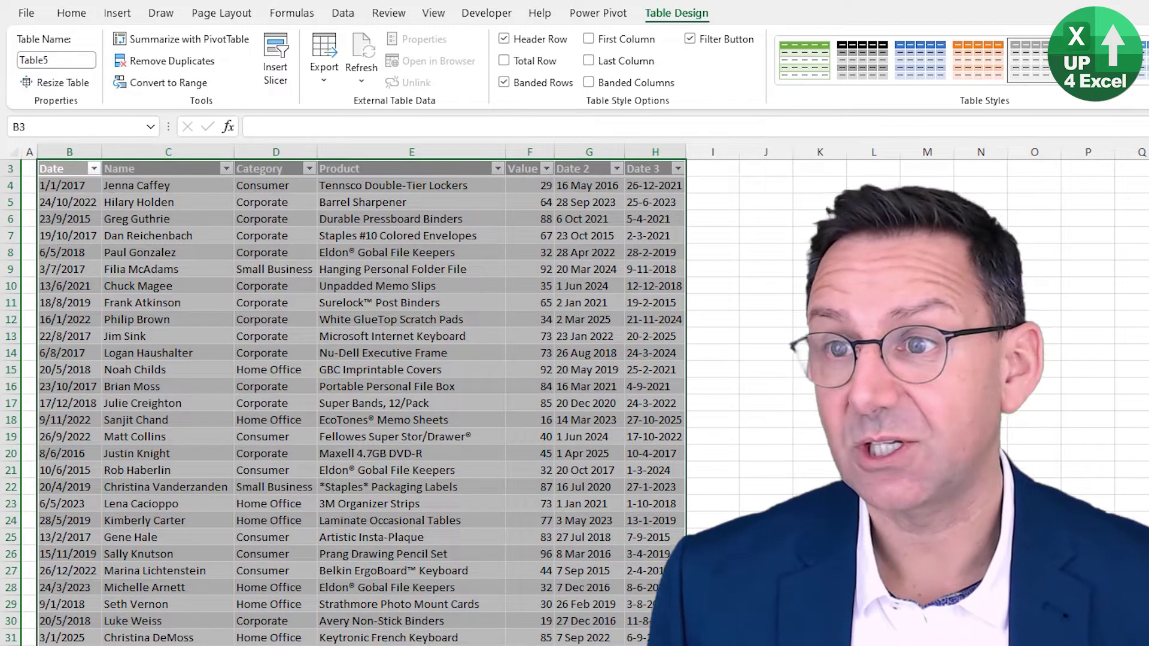
pyautogui.click(1144, 90)
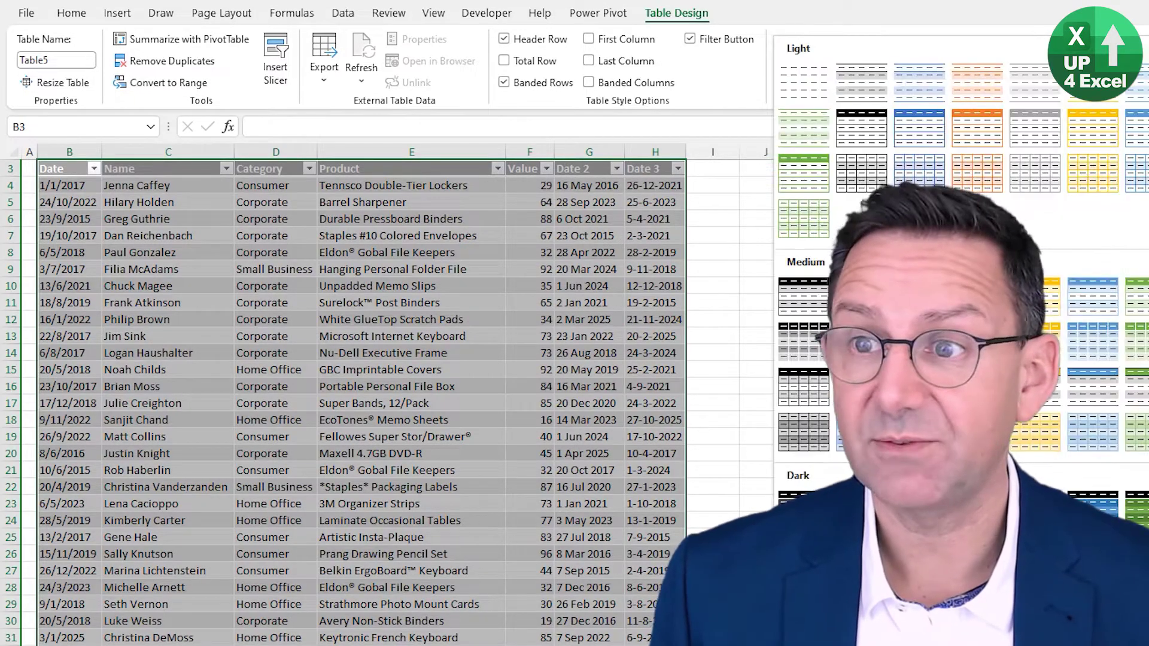
pyautogui.click(811, 92)
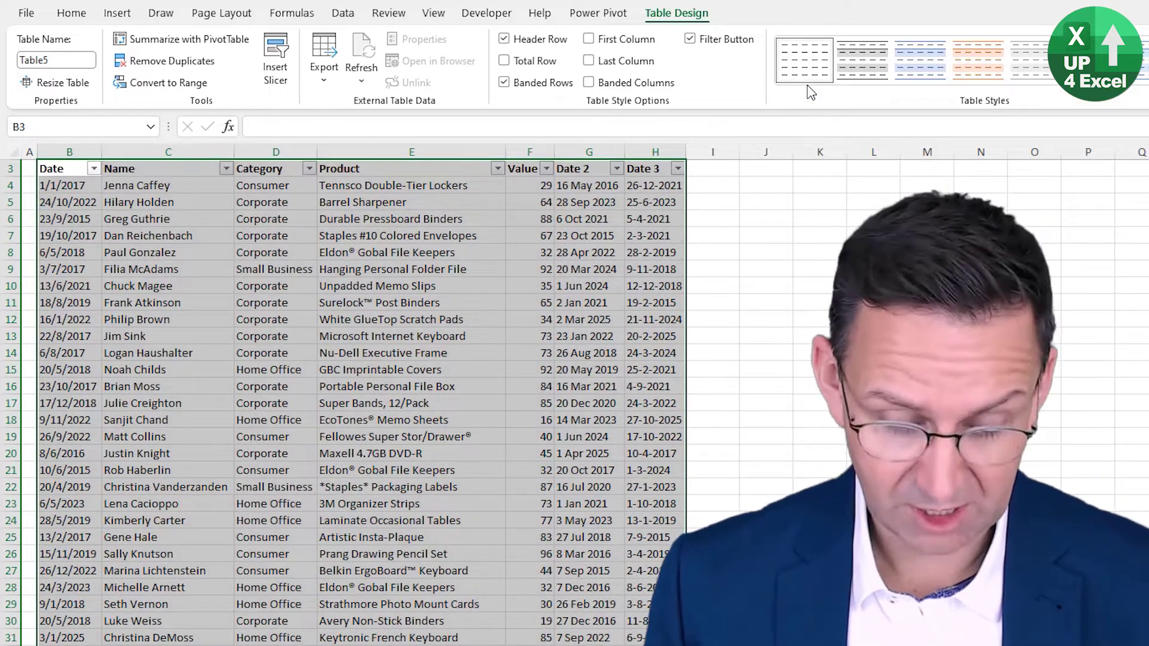
pyautogui.hotkey('ctrl', 'z')
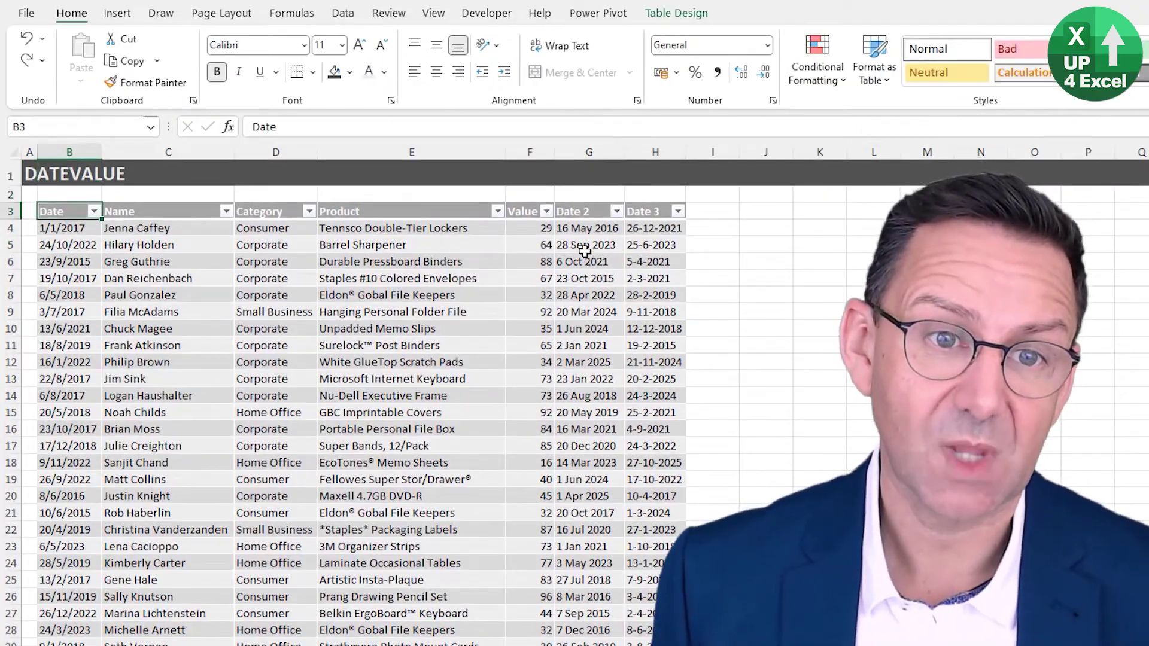
# Insert an empty Column1 to the left of the Name column
pyautogui.press('Right')
pyautogui.hotkey('ctrl', 'space')
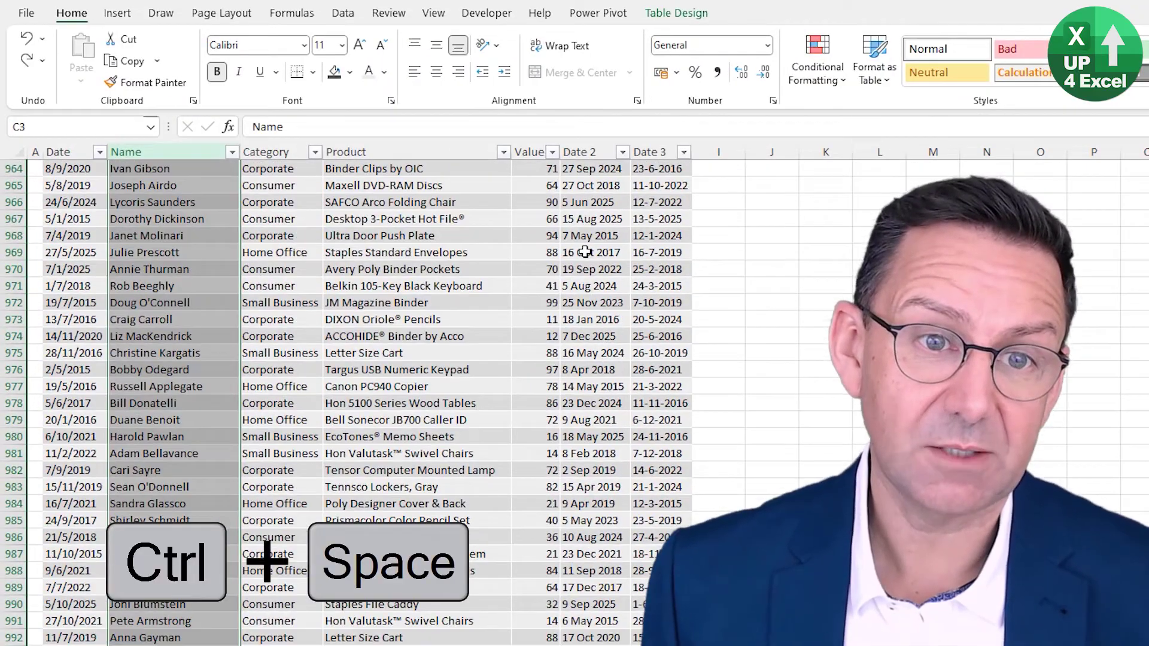
pyautogui.hotkey('ctrl', 'shift', '=')
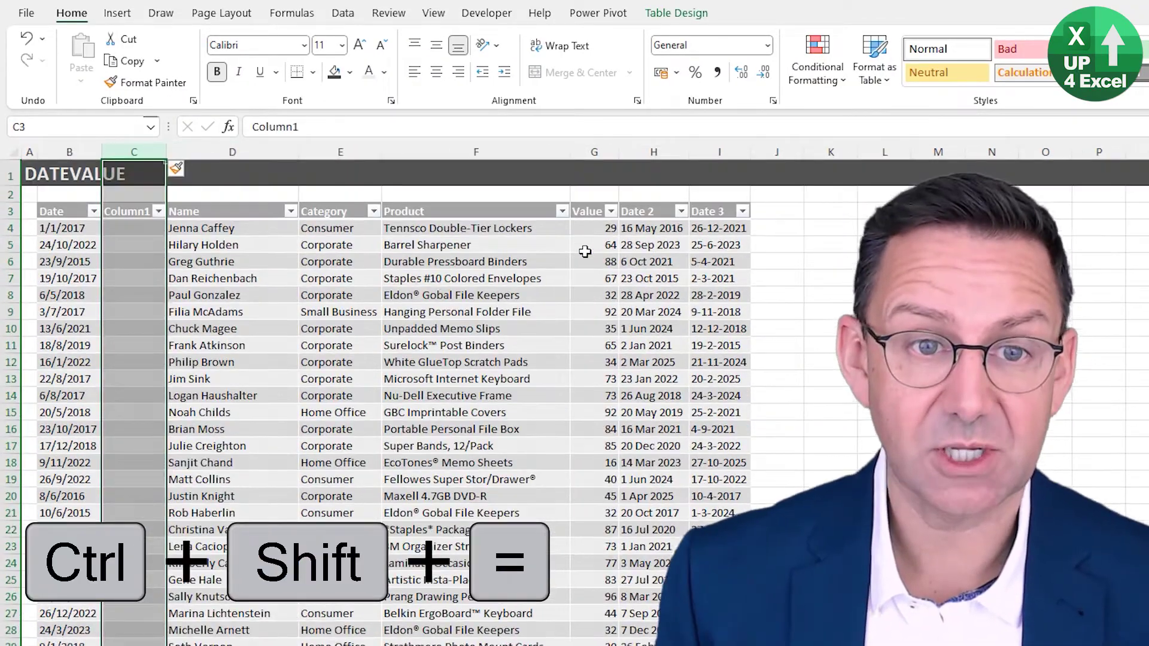
pyautogui.press('Down')
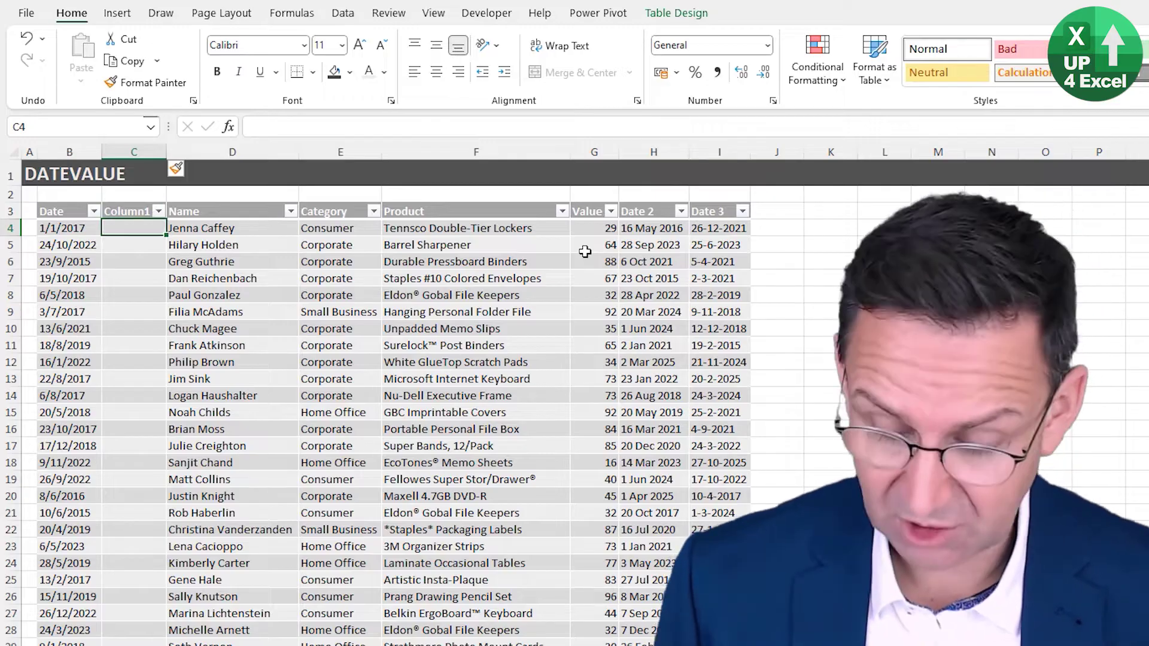
pyautogui.write('=date')
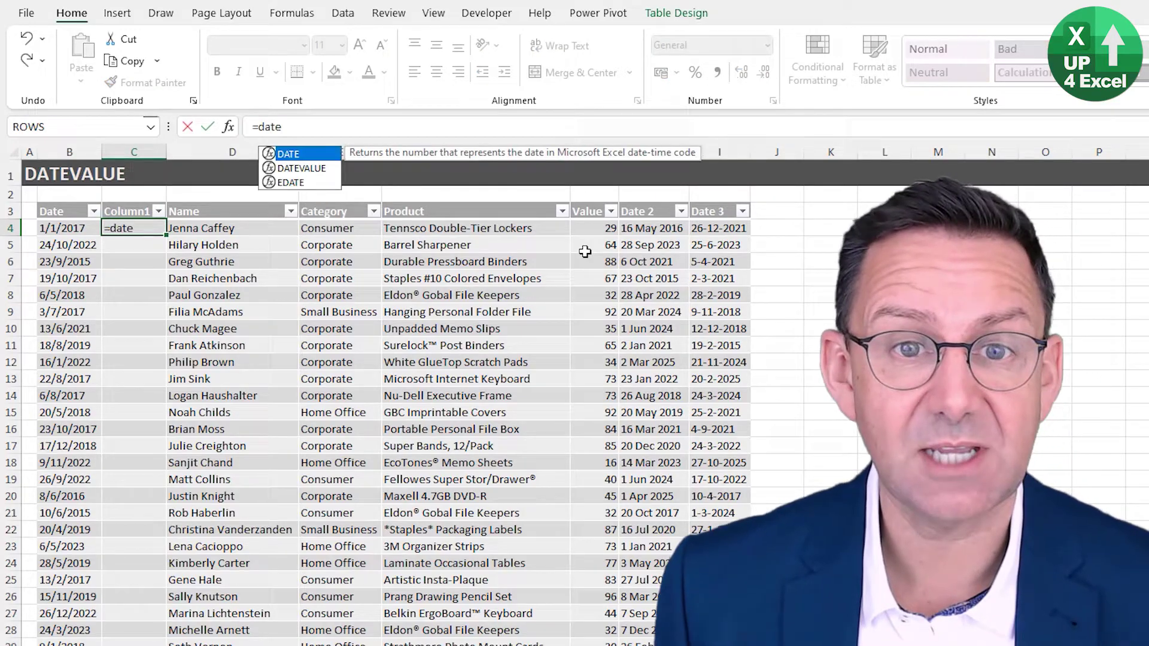
pyautogui.press('Down')
pyautogui.press('Tab')
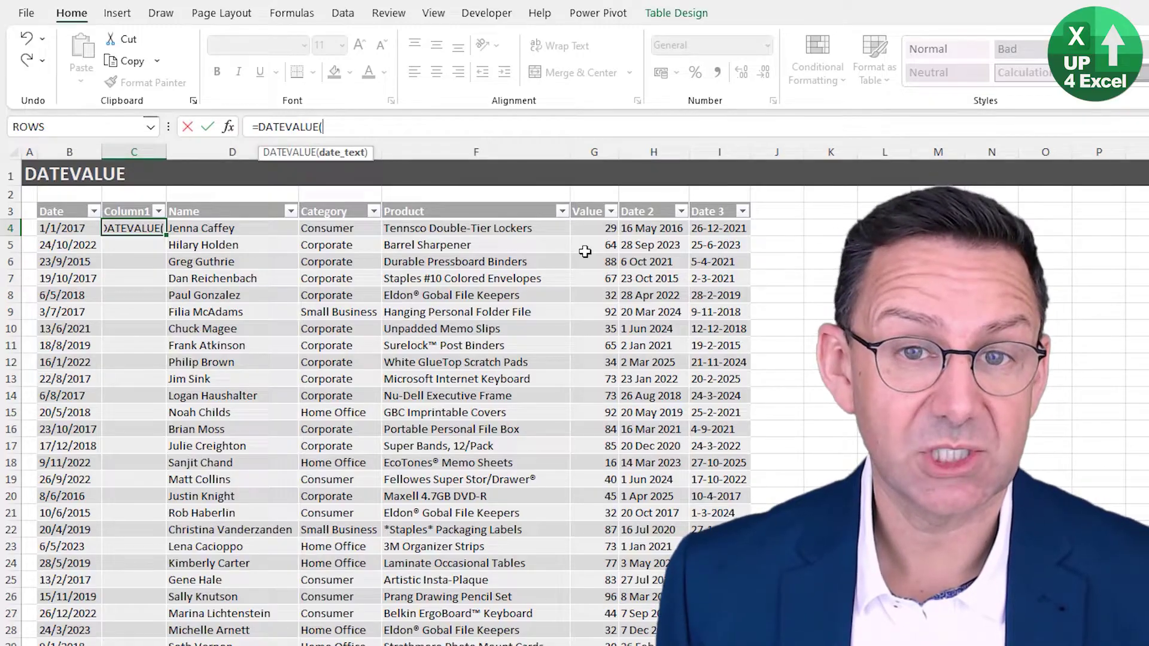
pyautogui.press('Left')
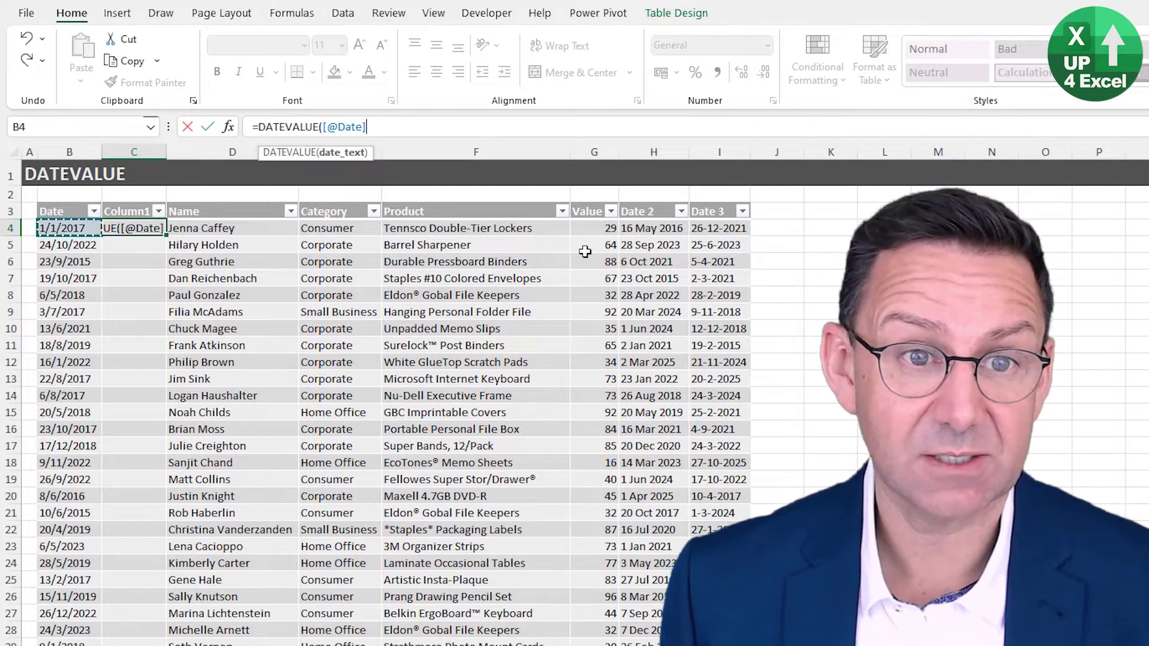
pyautogui.write(')')
pyautogui.press('Return')
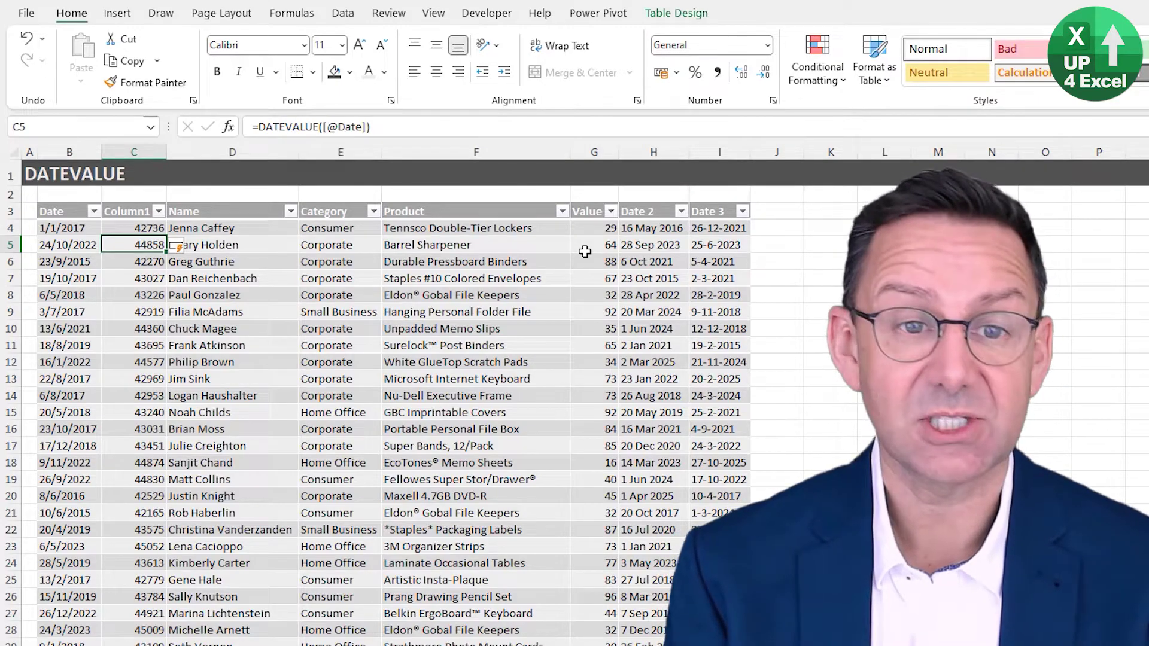
pyautogui.press('Down')
pyautogui.press('Down')
pyautogui.press('Down')
pyautogui.press('Down')
pyautogui.press('Down')
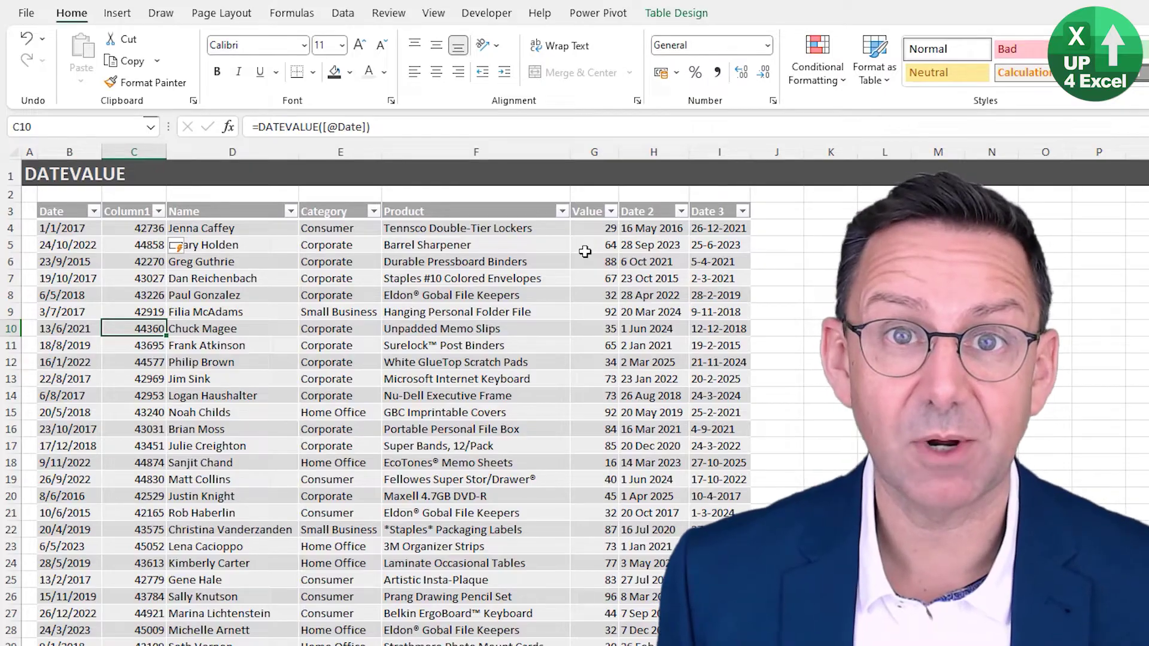
# Format Column1 as Long Date and AutoFit its width with Alt H O I
pyautogui.hotkey('ctrl', 'space')
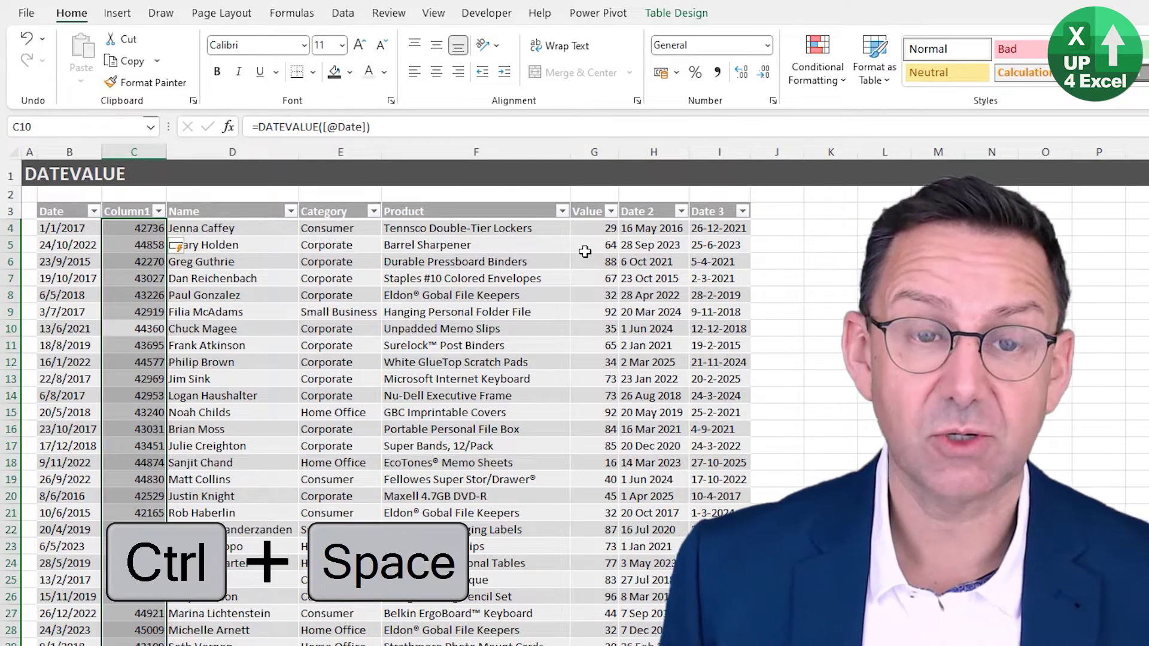
pyautogui.click(768, 47)
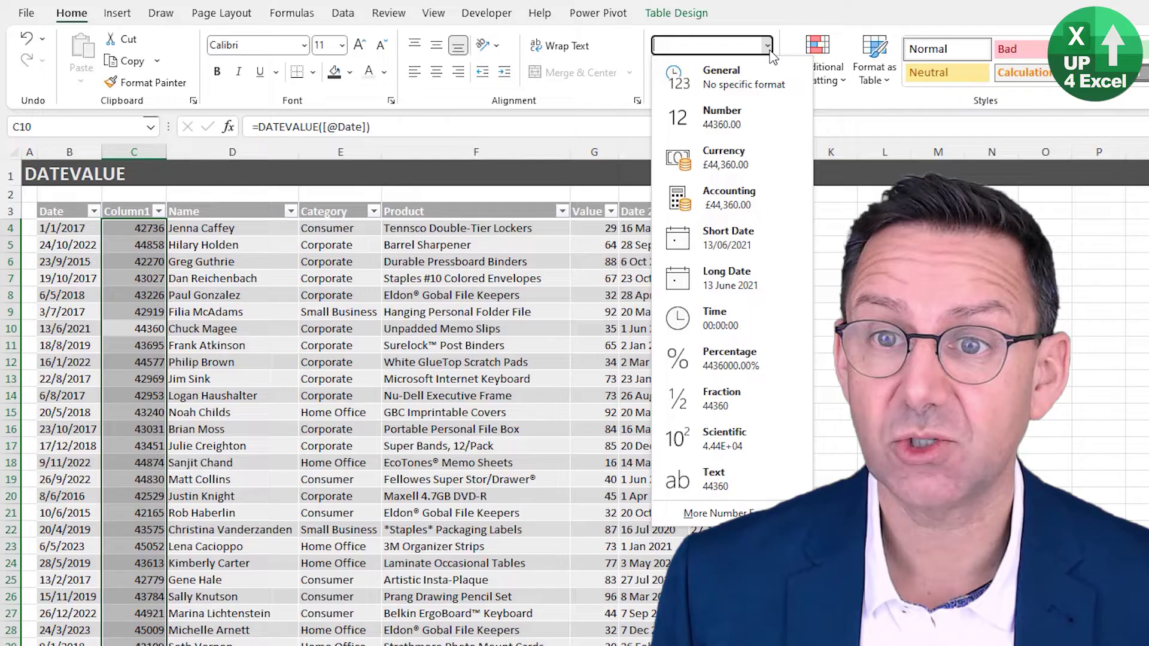
pyautogui.click(724, 278)
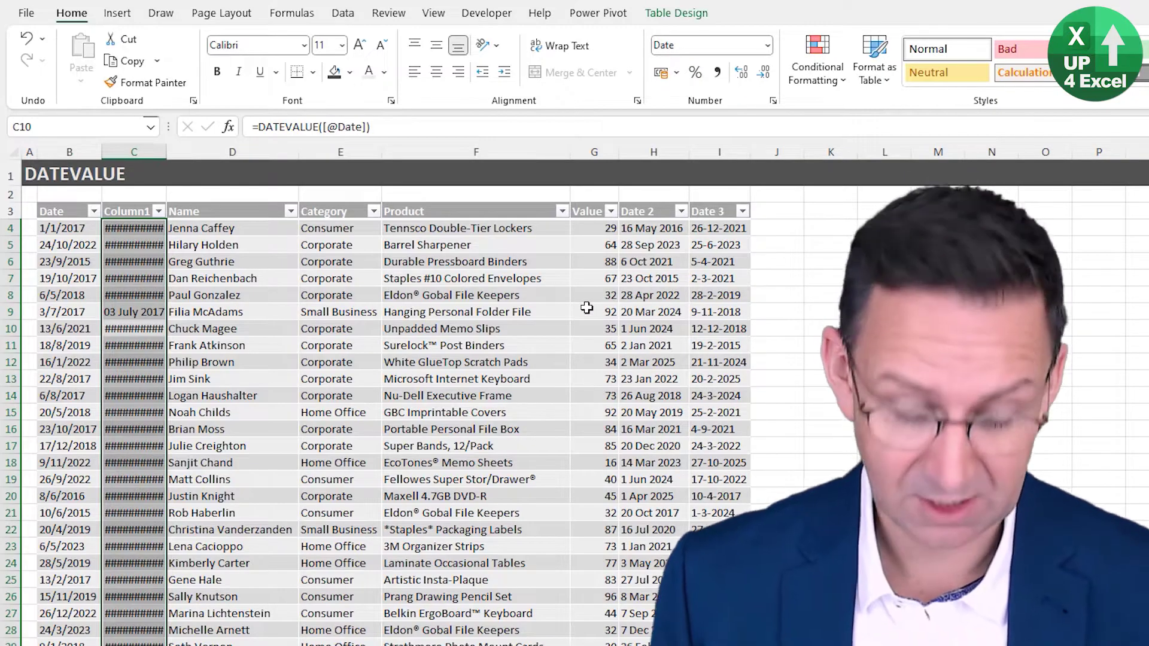
pyautogui.hotkey('alt', 'h')
pyautogui.press('o')
pyautogui.press('i')
# Compare the original Date text values, like 24/10/2022, with their converted dates in Column1
pyautogui.press('Up')
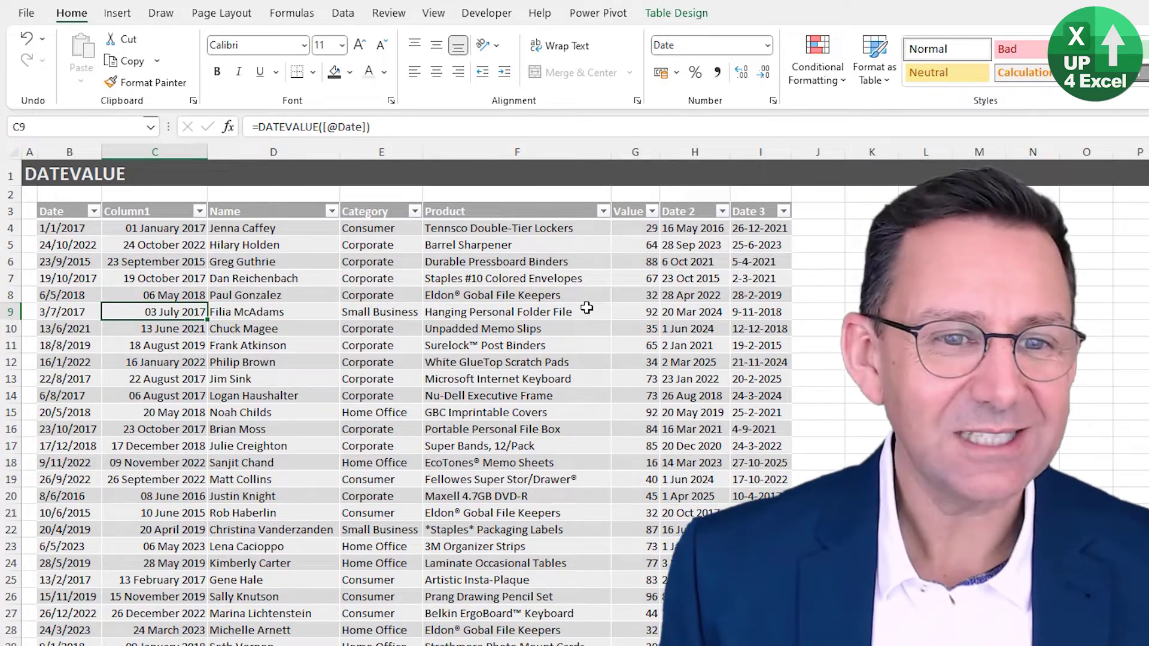
pyautogui.press('Left')
pyautogui.press('Down')
pyautogui.press('Down')
pyautogui.press('Down')
pyautogui.press('Down')
pyautogui.press('Up')
pyautogui.press('Up')
pyautogui.press('Up')
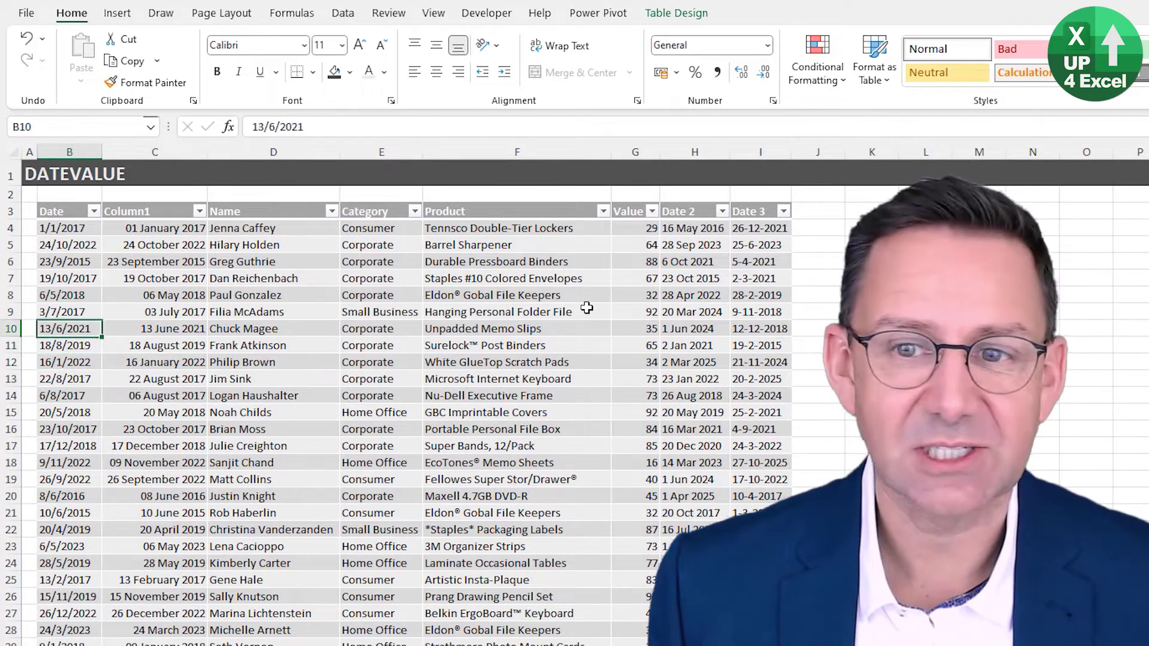
pyautogui.press('Up')
pyautogui.press('Up')
pyautogui.press('Up')
pyautogui.press('Up')
pyautogui.press('Up')
pyautogui.press('Right')
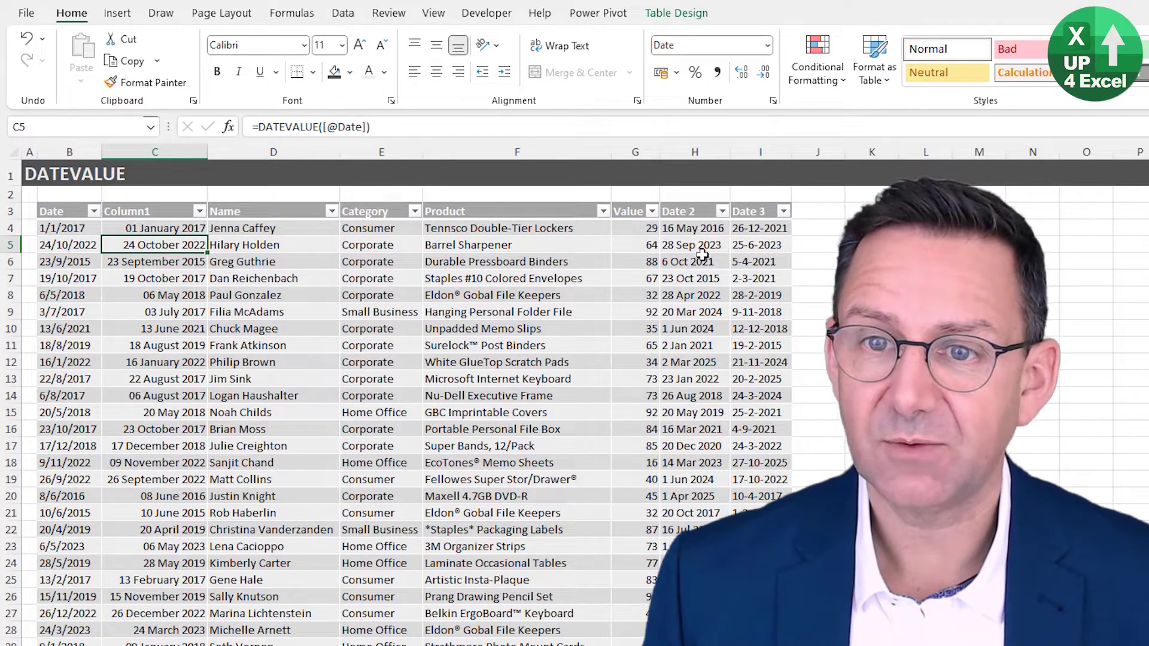
# Drag columns H:I so Date 2 and Date 3 sit directly after Date
pyautogui.moveTo(691, 152); pyautogui.dragTo(778, 184)
pyautogui.moveTo(796, 227); pyautogui.dragTo(124, 259)
pyautogui.click(120, 229)
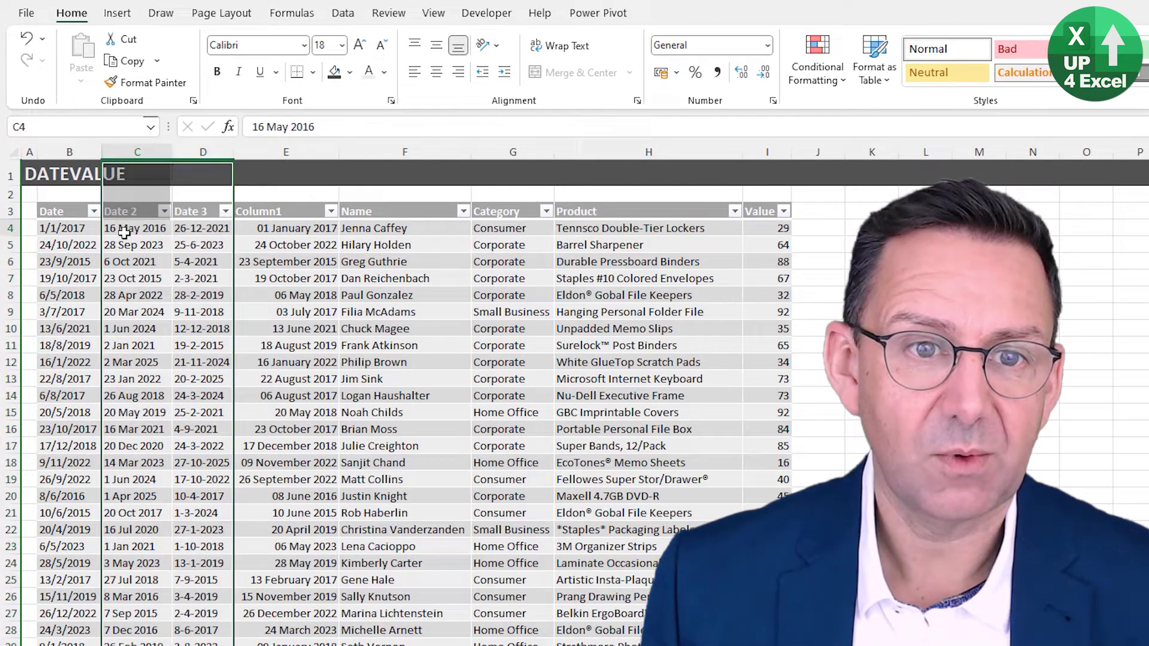
pyautogui.press('Up')
pyautogui.press('Down')
pyautogui.press('Right')
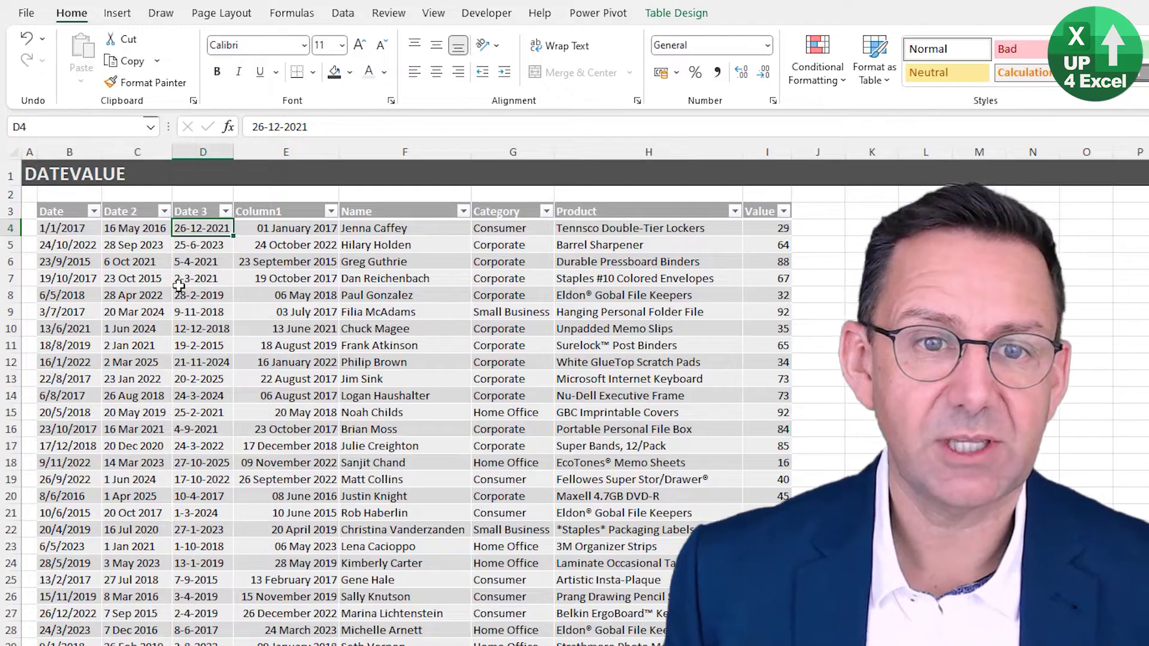
pyautogui.press('Left')
# Apply the Date format to the Date 2 and Date 3 values in rows 5–19
pyautogui.press('Down')
pyautogui.press('Down')
pyautogui.press('Down')
pyautogui.press('Down')
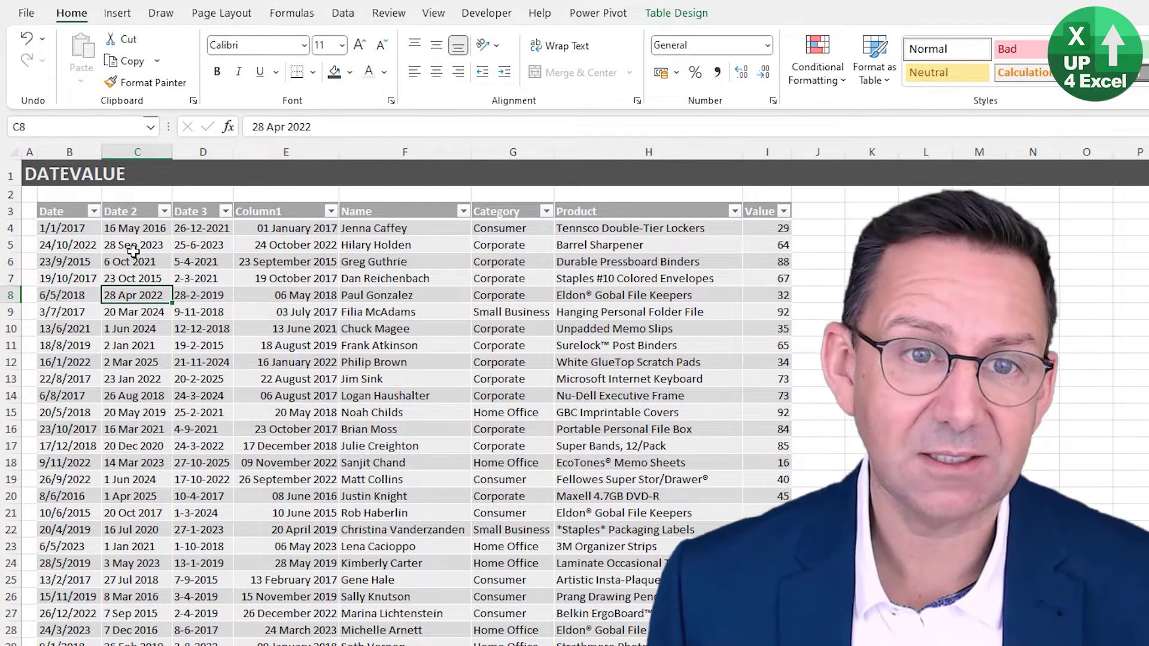
pyautogui.moveTo(132, 245); pyautogui.dragTo(182, 465)
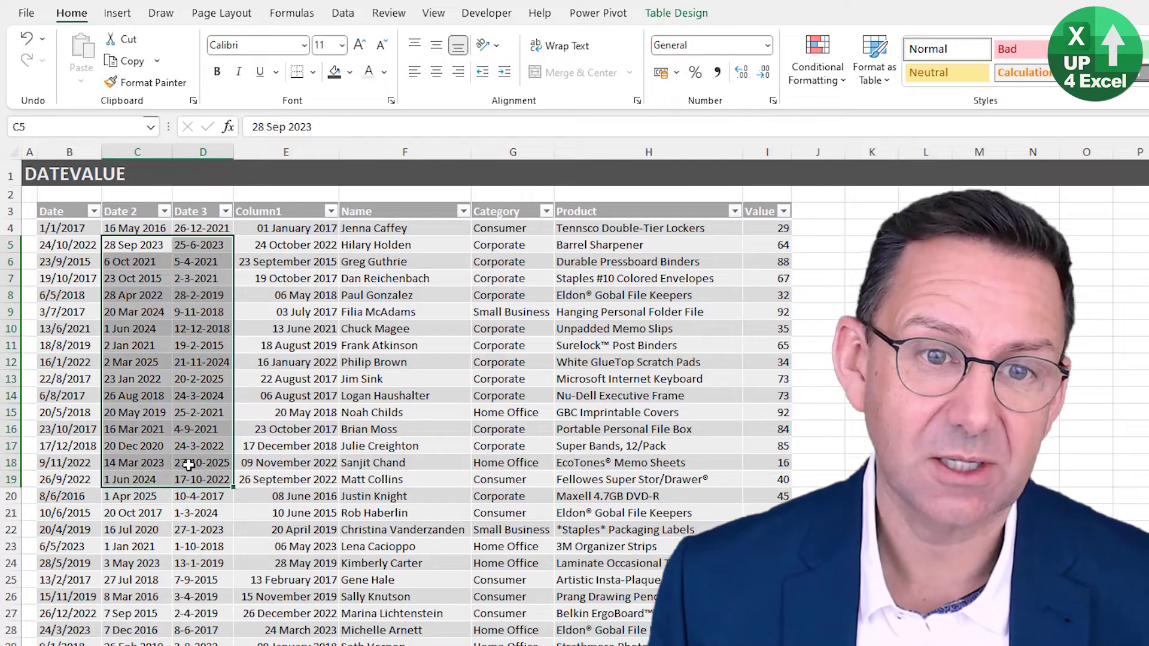
pyautogui.click(768, 45)
pyautogui.click(725, 284)
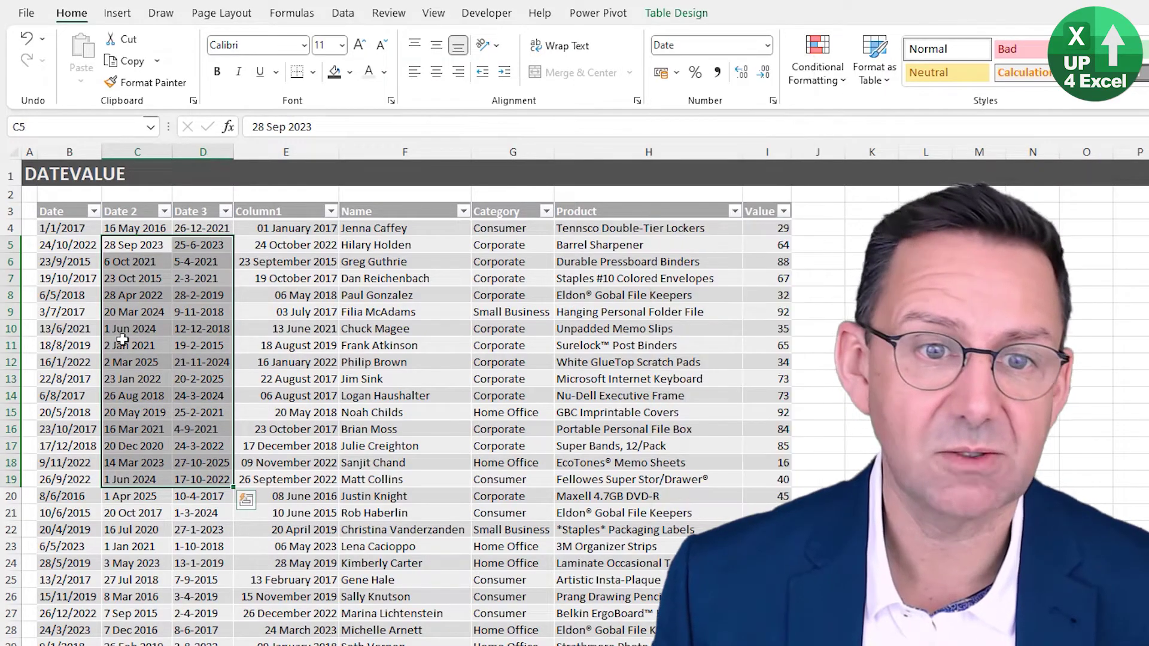
# Edit the Column1 DATEVALUE formula in E4 to reference [@[Date 2]]
pyautogui.click(282, 230)
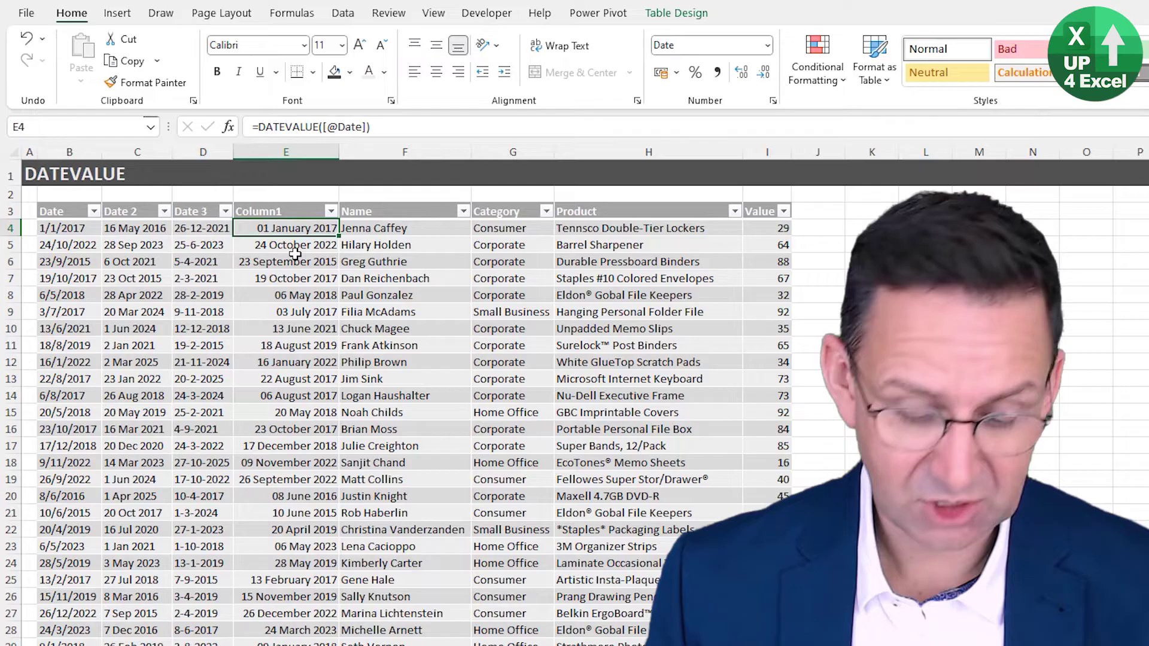
pyautogui.press('F2')
pyautogui.click(362, 127)
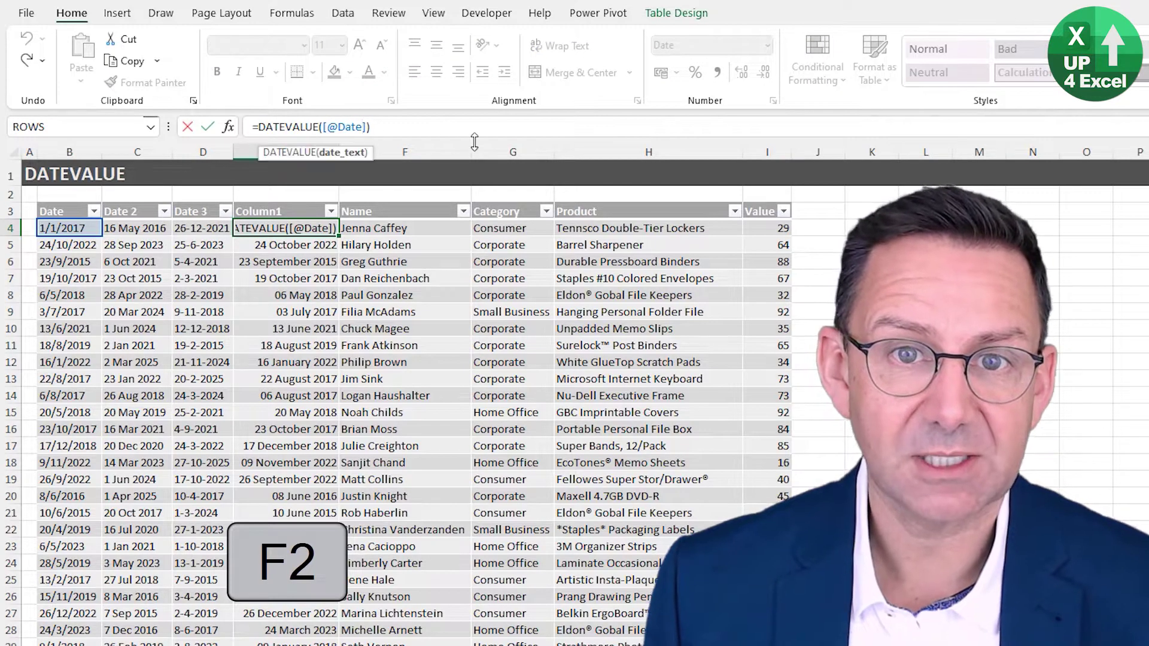
pyautogui.write('2')
pyautogui.press('Return')
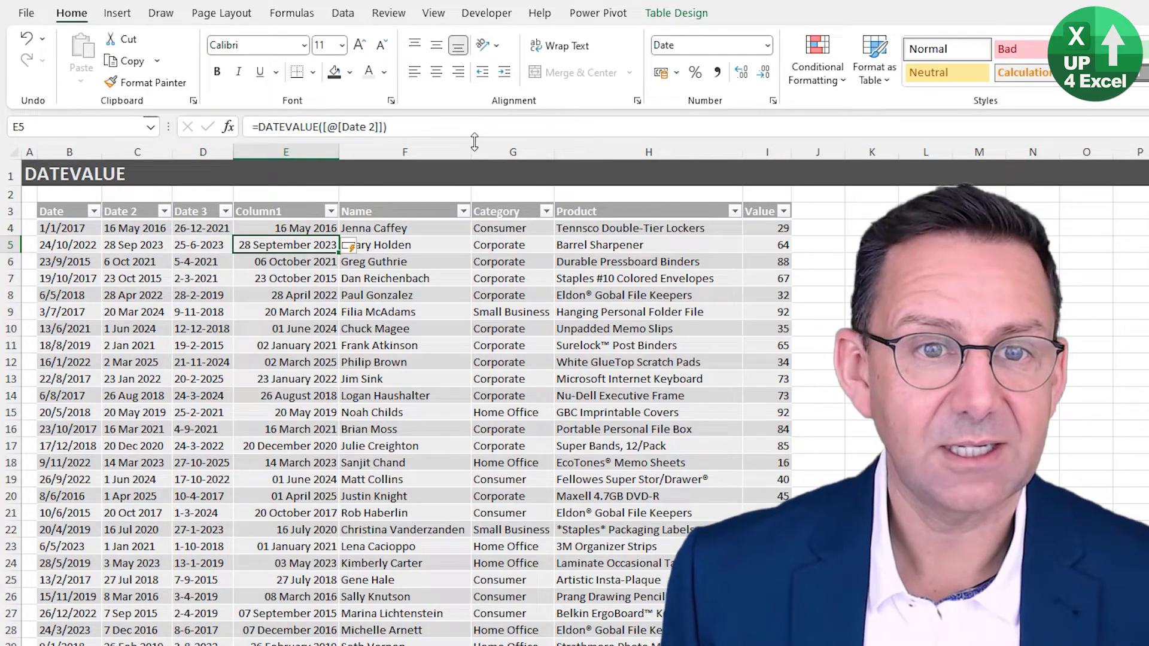
# Switch the Column1 formula reference to [@[Date 3]] for the whole column
pyautogui.press('Down')
pyautogui.press('Down')
pyautogui.press('Down')
pyautogui.press('Left')
pyautogui.press('Left')
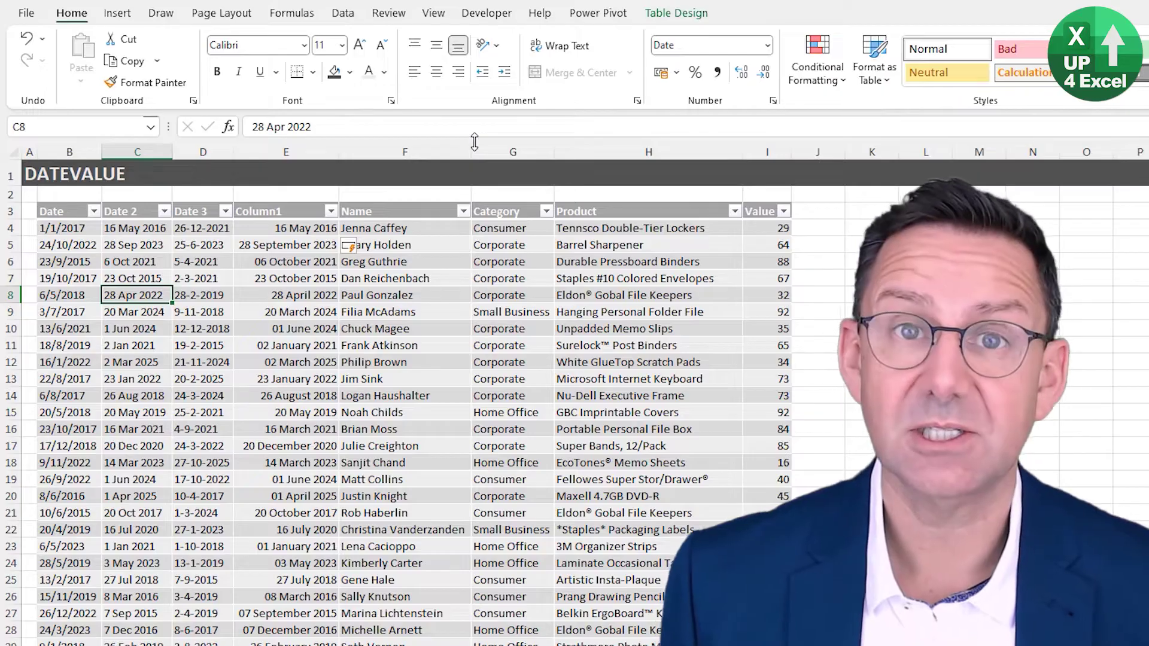
pyautogui.press('Right')
pyautogui.press('Right')
pyautogui.press('F2')
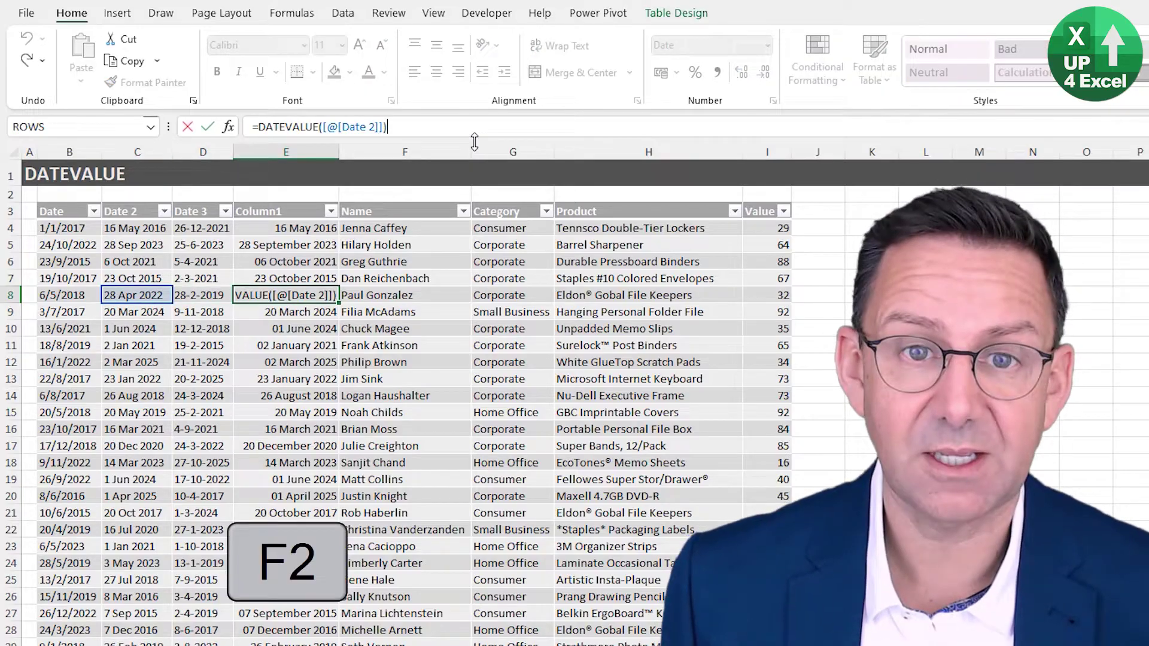
pyautogui.press('Right')
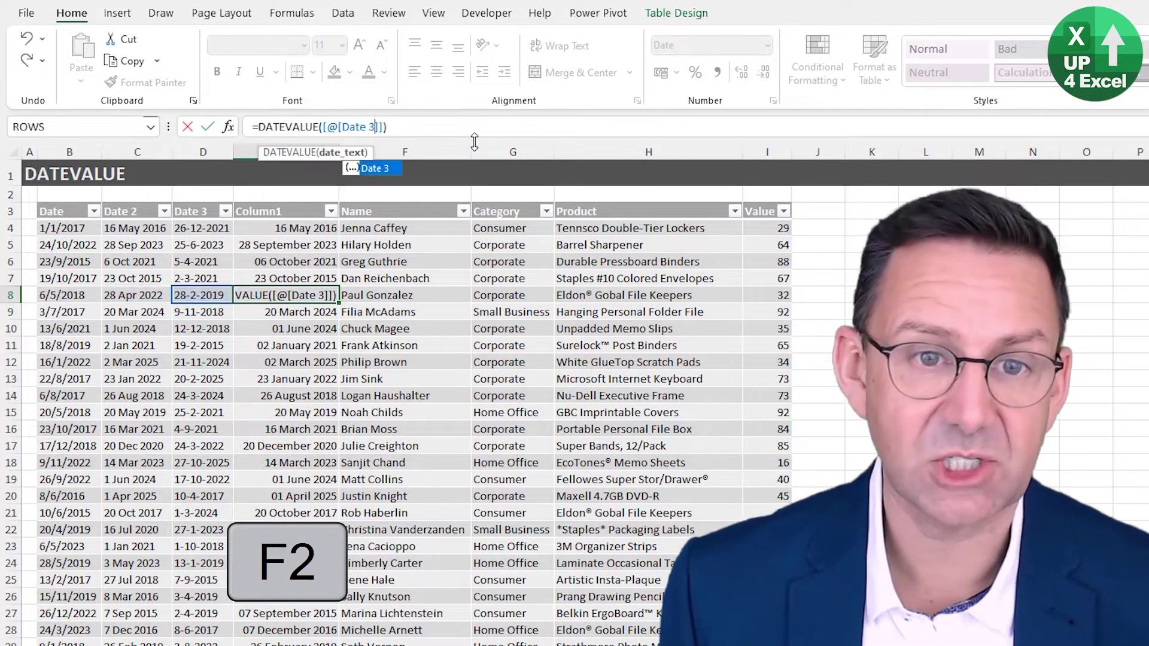
pyautogui.press('Return')
pyautogui.press('Up')
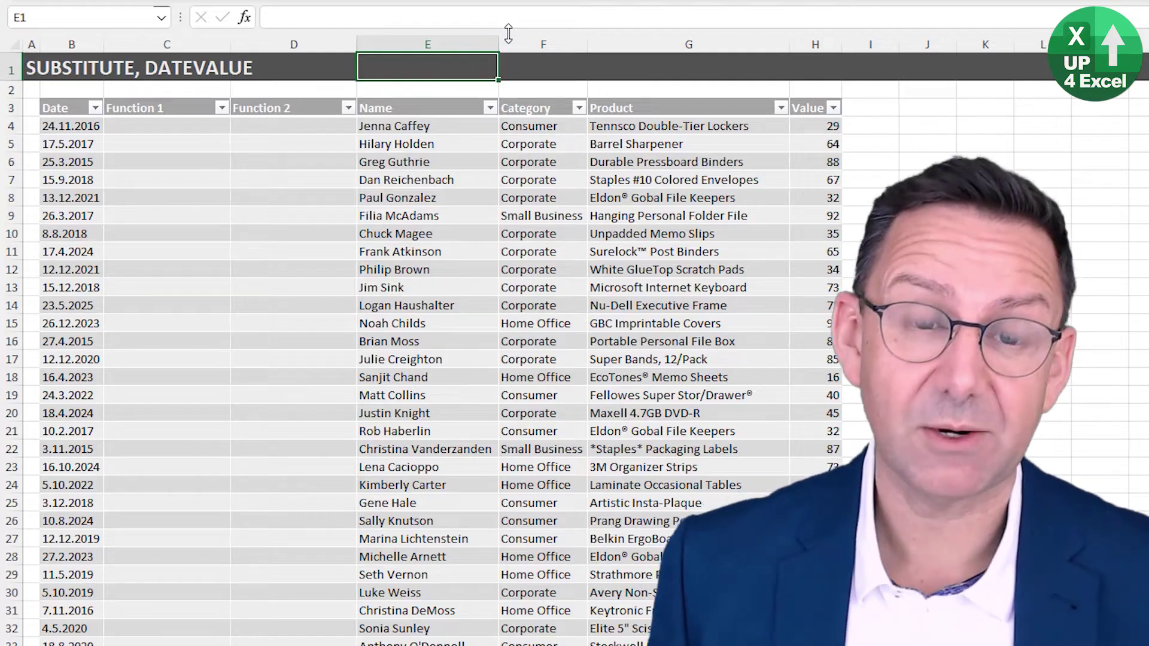
pyautogui.press('Down')
pyautogui.press('Down')
pyautogui.press('Left')
pyautogui.press('Left')
pyautogui.press('Left')
pyautogui.press('Down')
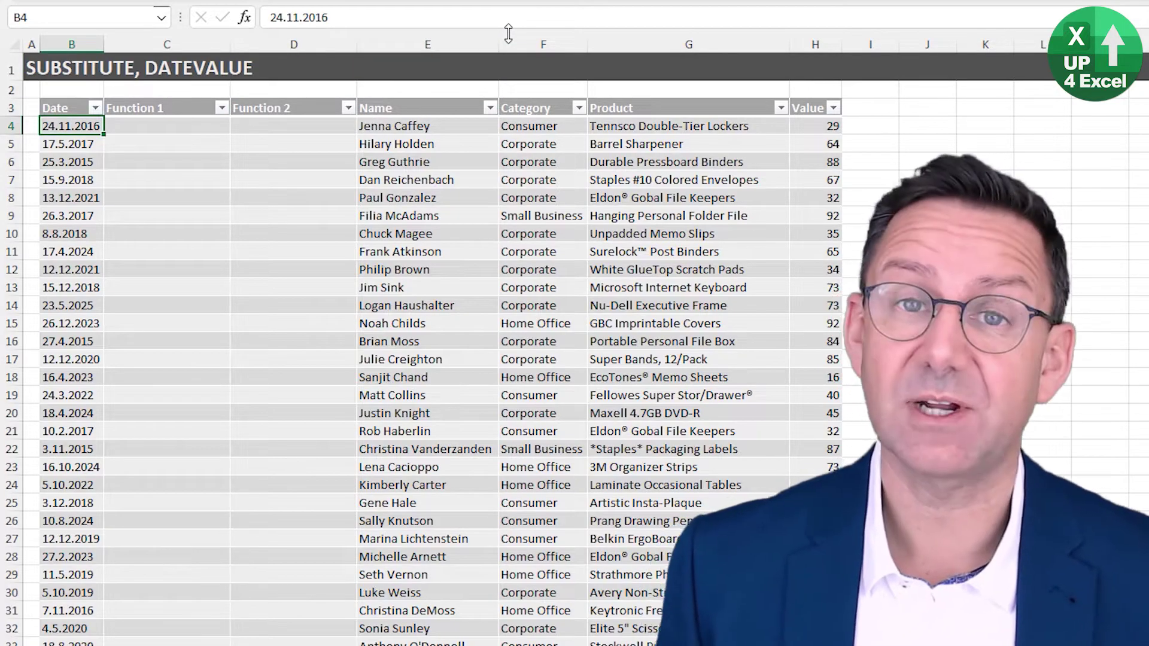
pyautogui.press('Right')
pyautogui.write('=date')
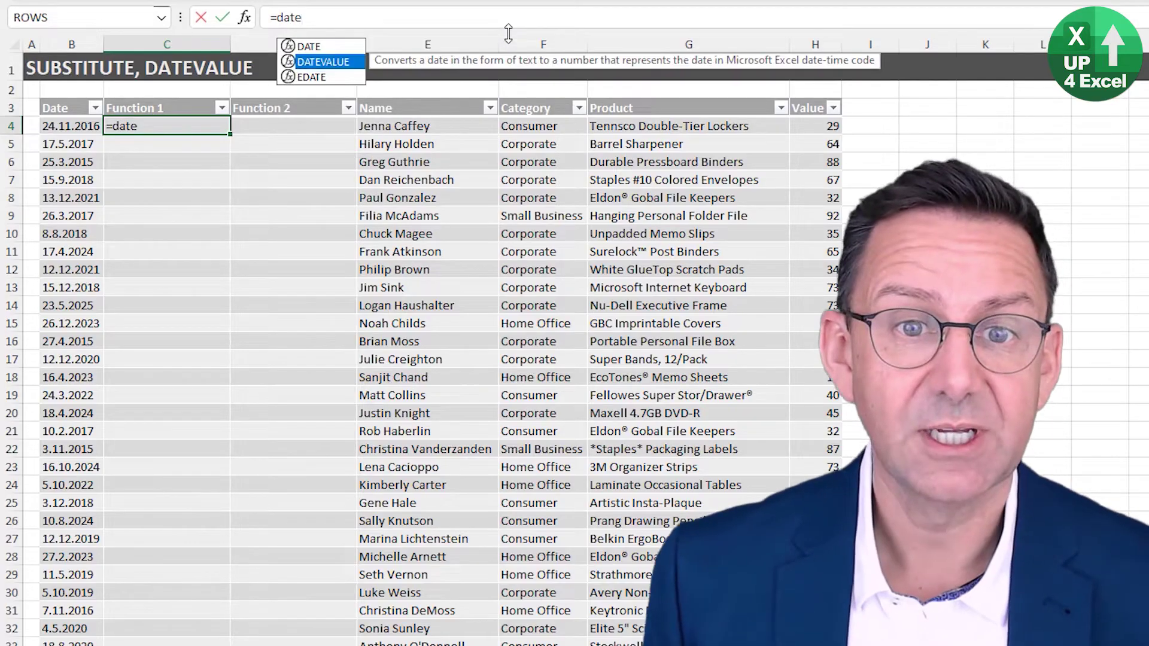
pyautogui.press('Tab')
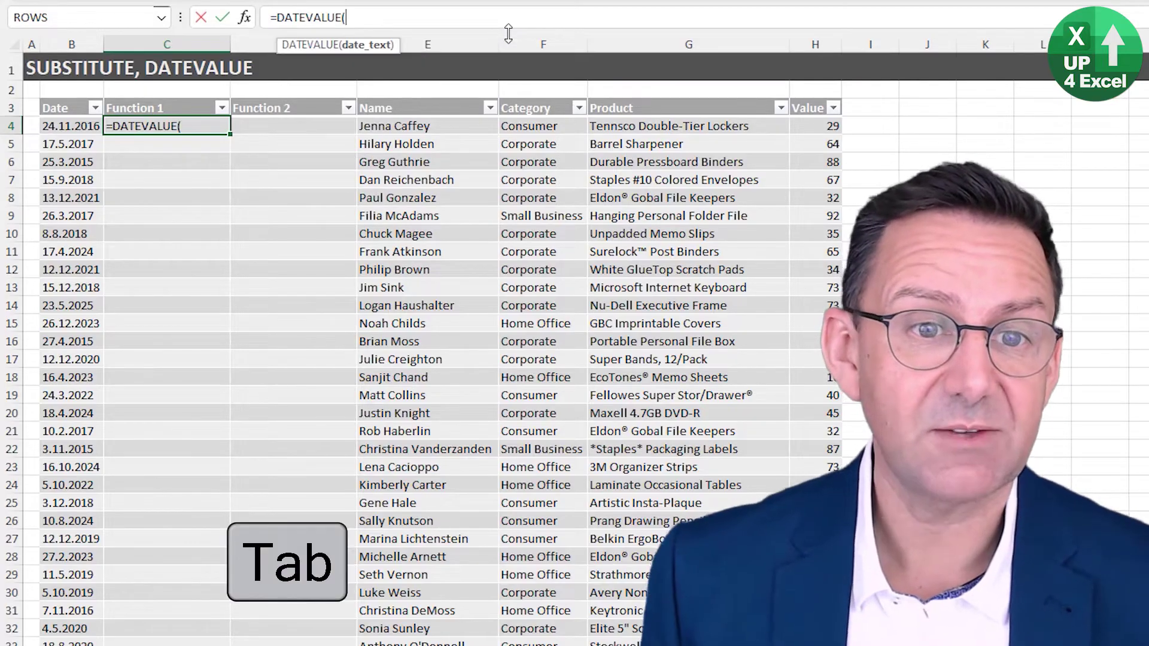
pyautogui.press('Left')
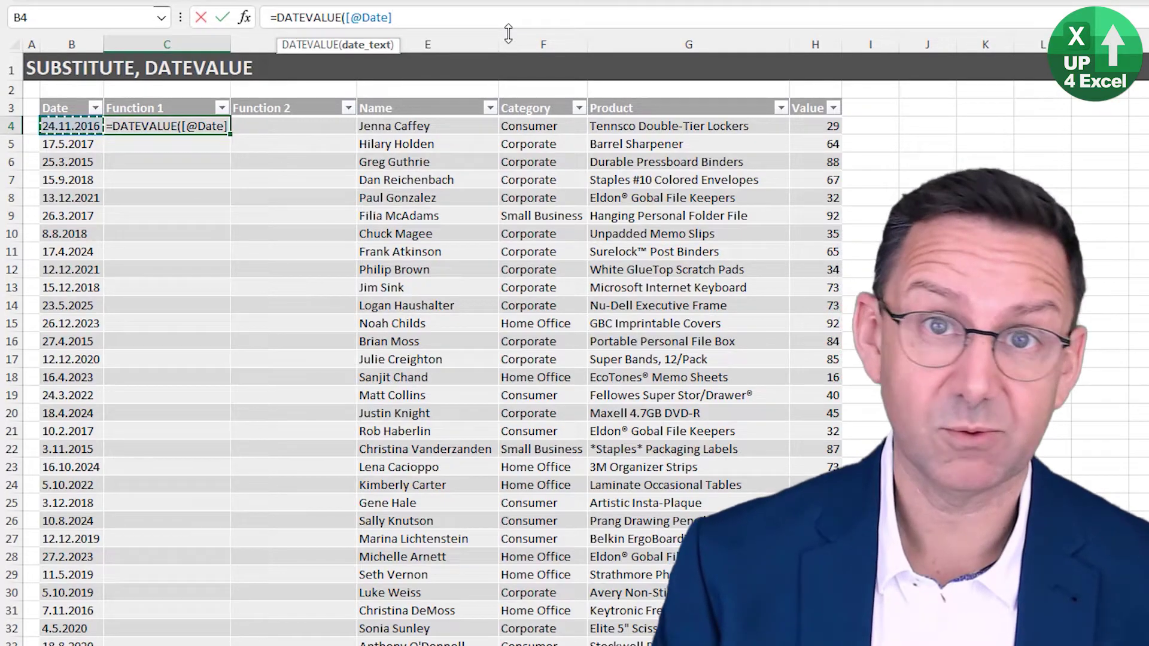
pyautogui.write(')')
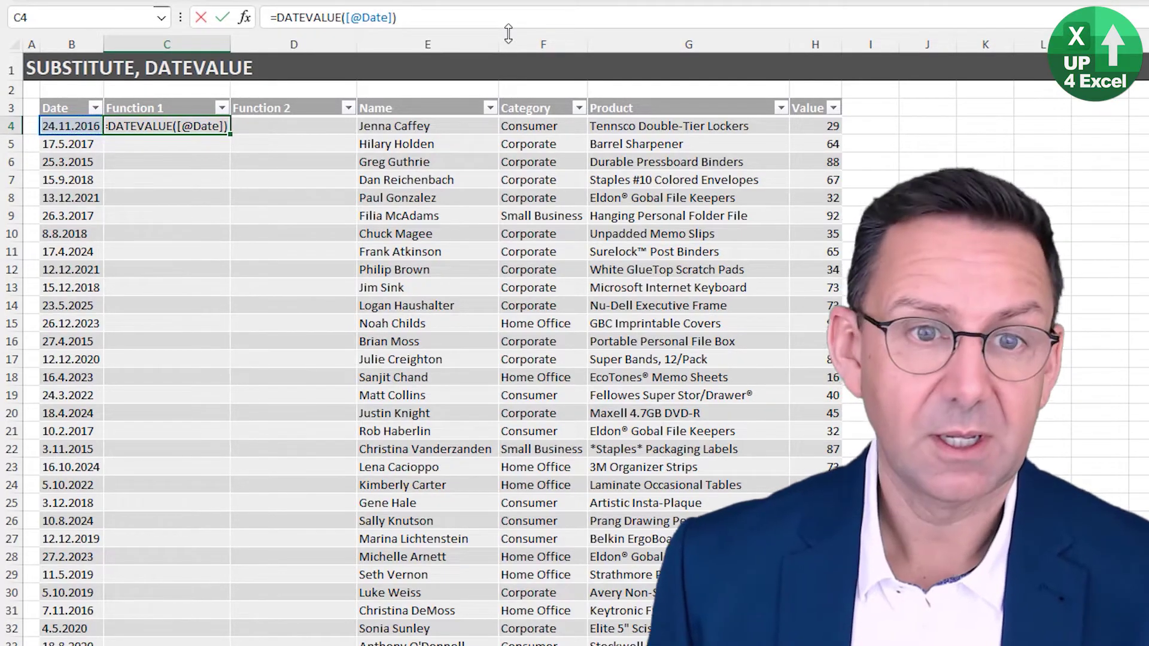
pyautogui.press('Return')
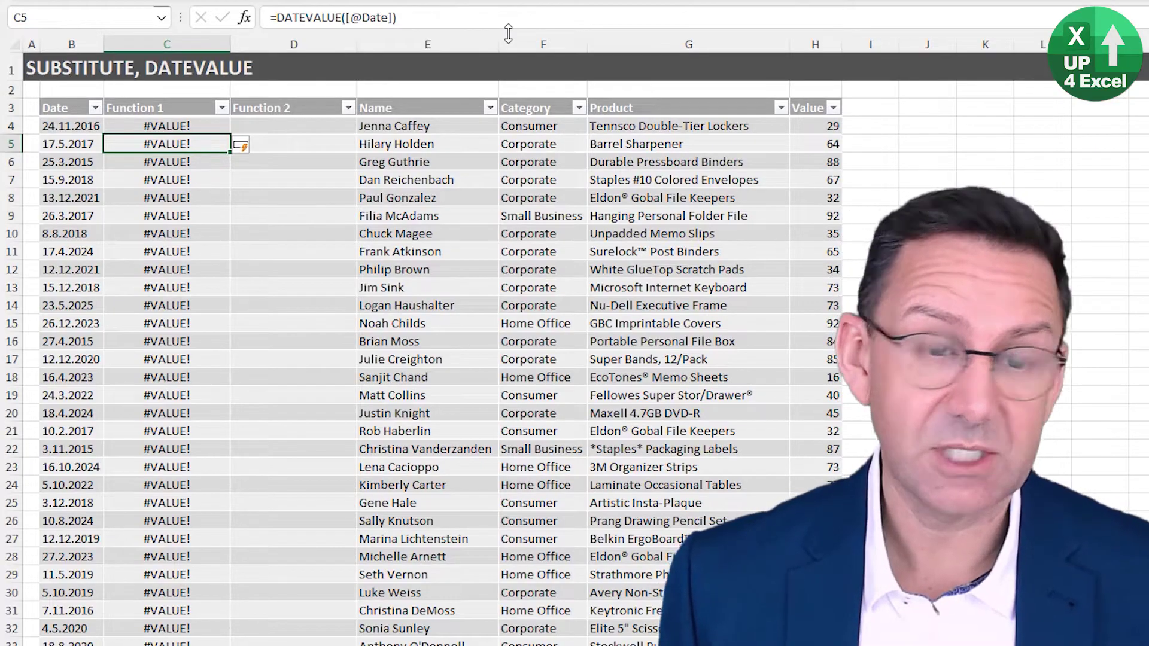
pyautogui.hotkey('ctrl', 'z')
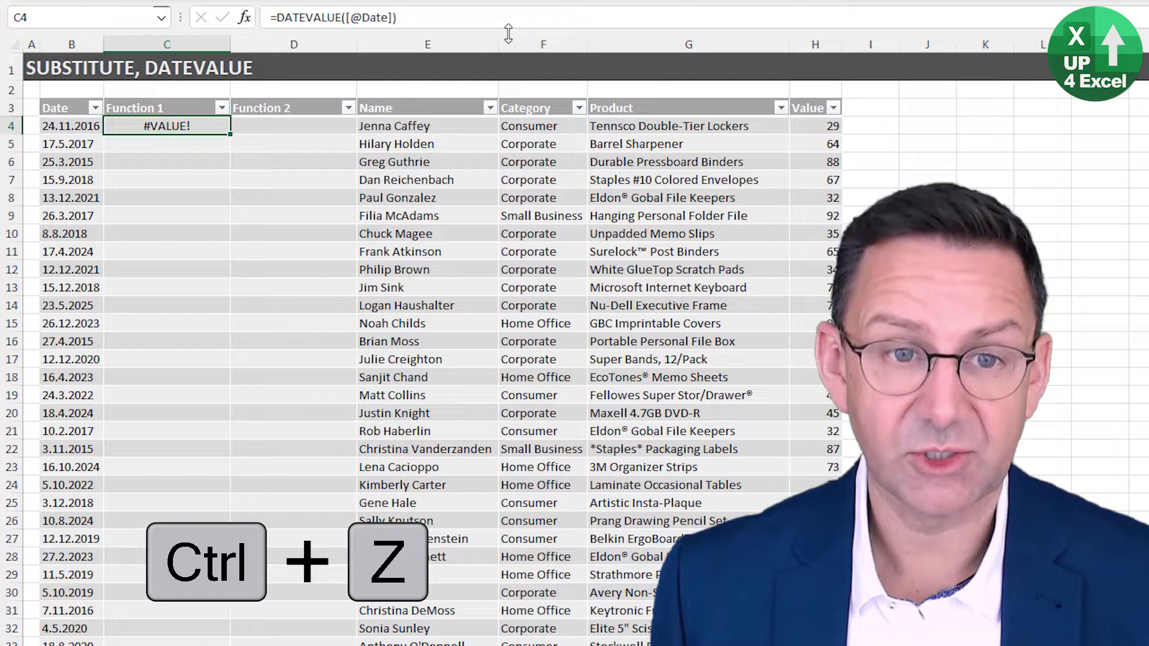
# Undo the failed formula in C4, then check the DATEVALUE sheet's dates like 28-2-2019 and come back
pyautogui.hotkey('ctrl', 'z')
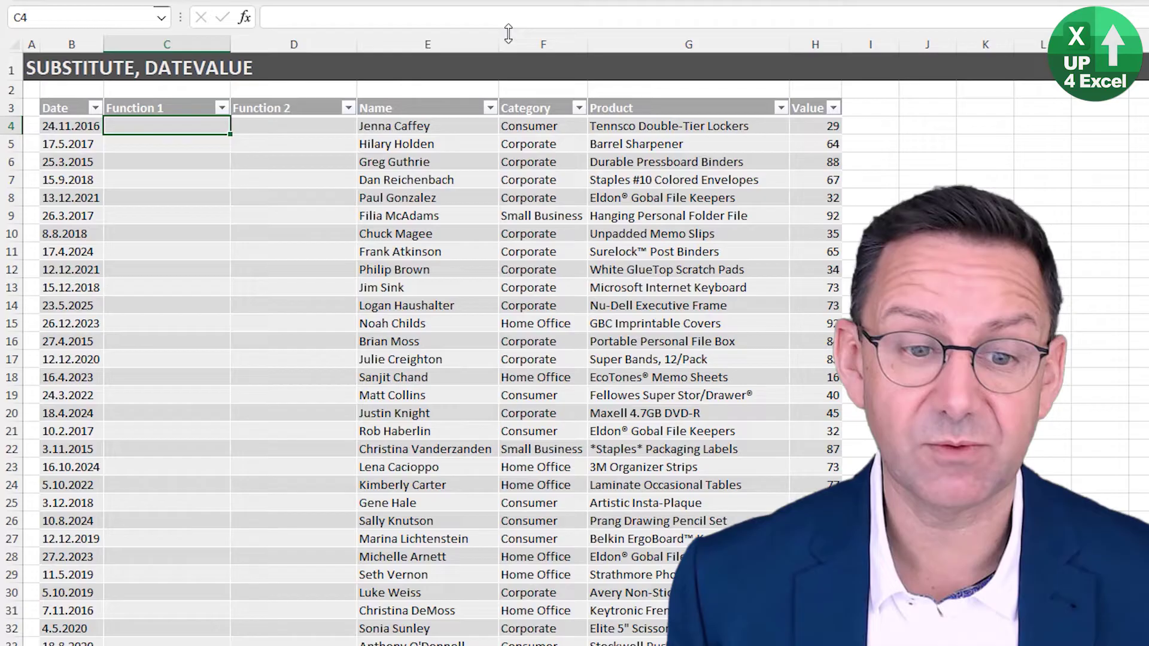
pyautogui.hotkey('ctrl', 'pageup')
pyautogui.press('Left')
pyautogui.press('Left')
pyautogui.press('Left')
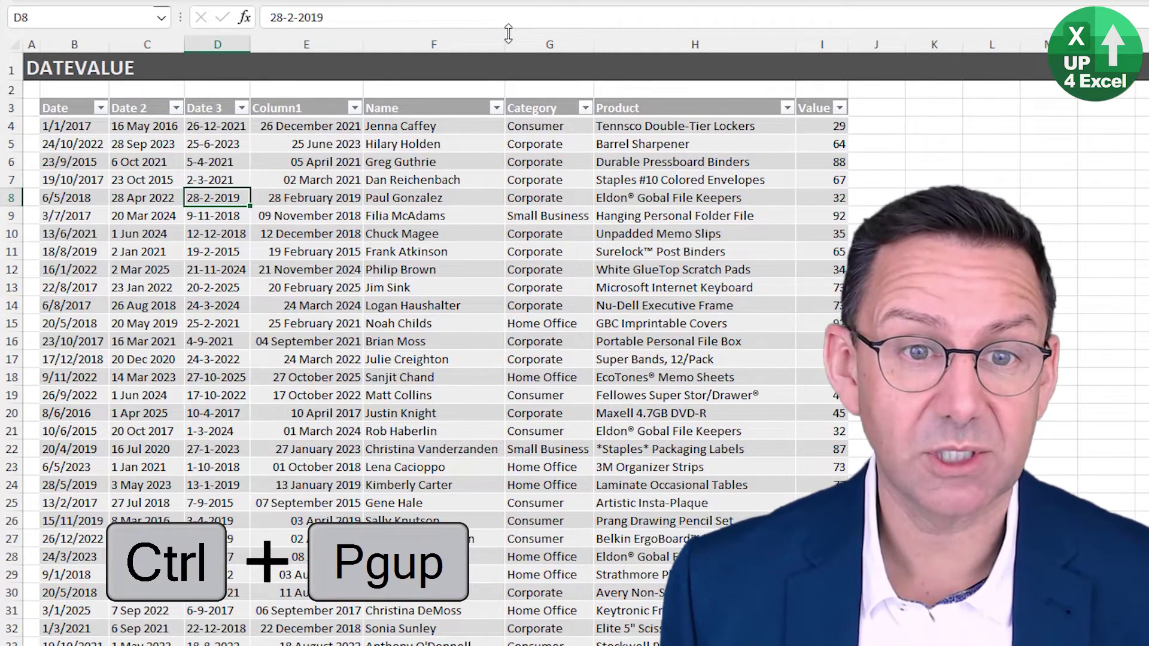
pyautogui.press('Right')
pyautogui.press('Right')
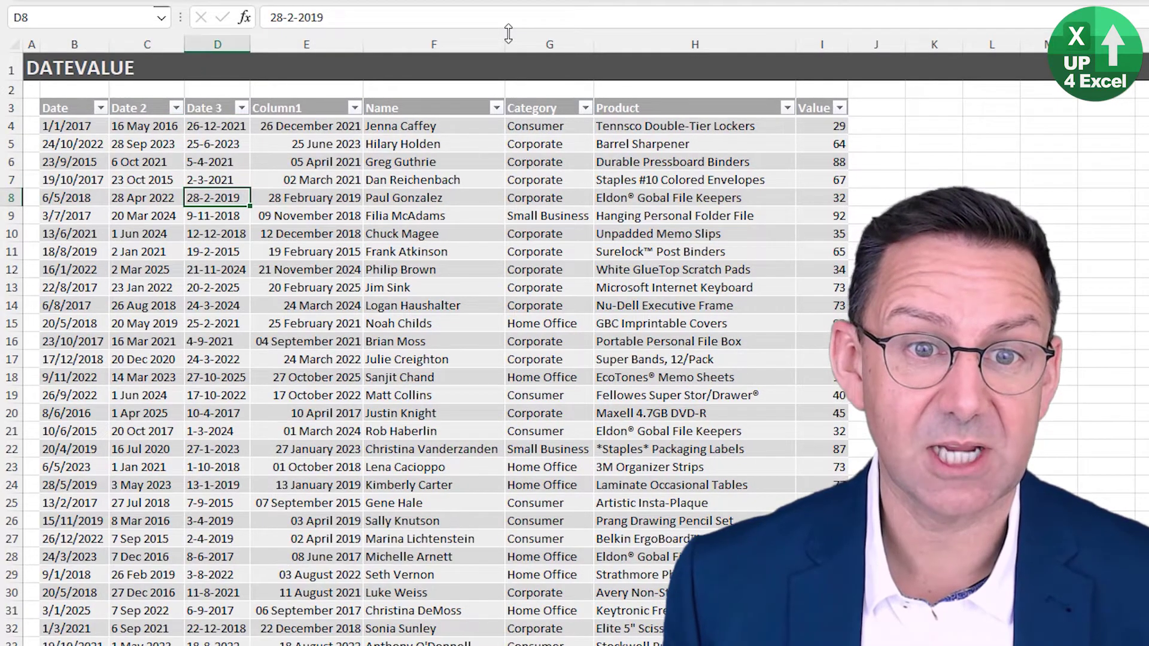
pyautogui.hotkey('ctrl', 'pagedown')
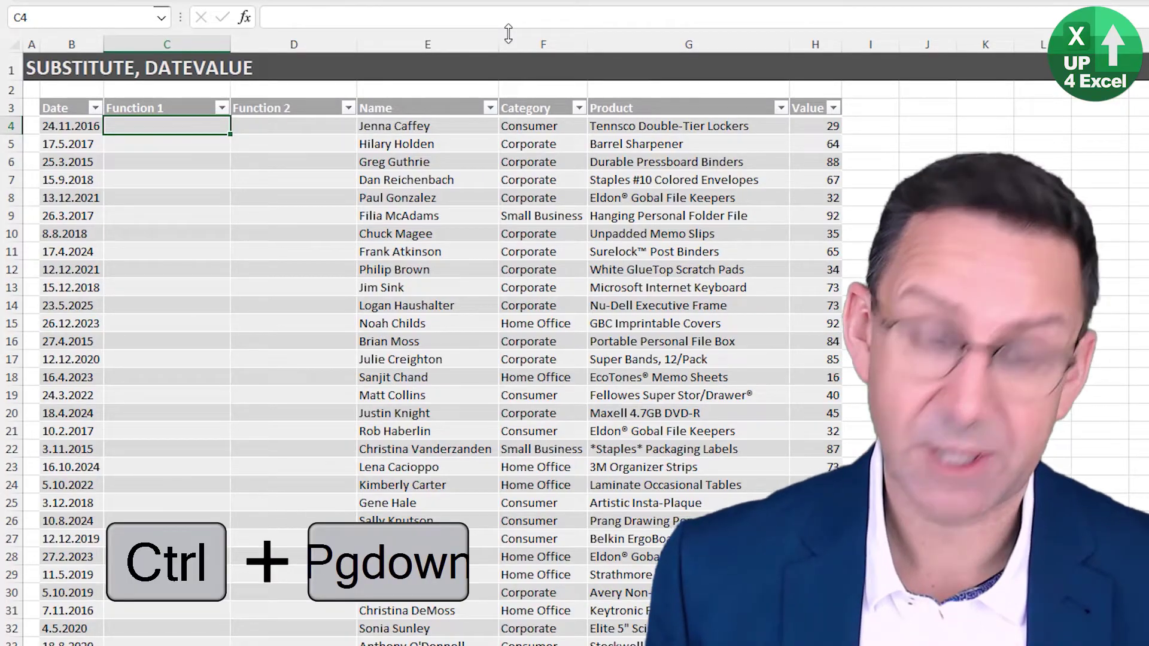
pyautogui.write('=sub')
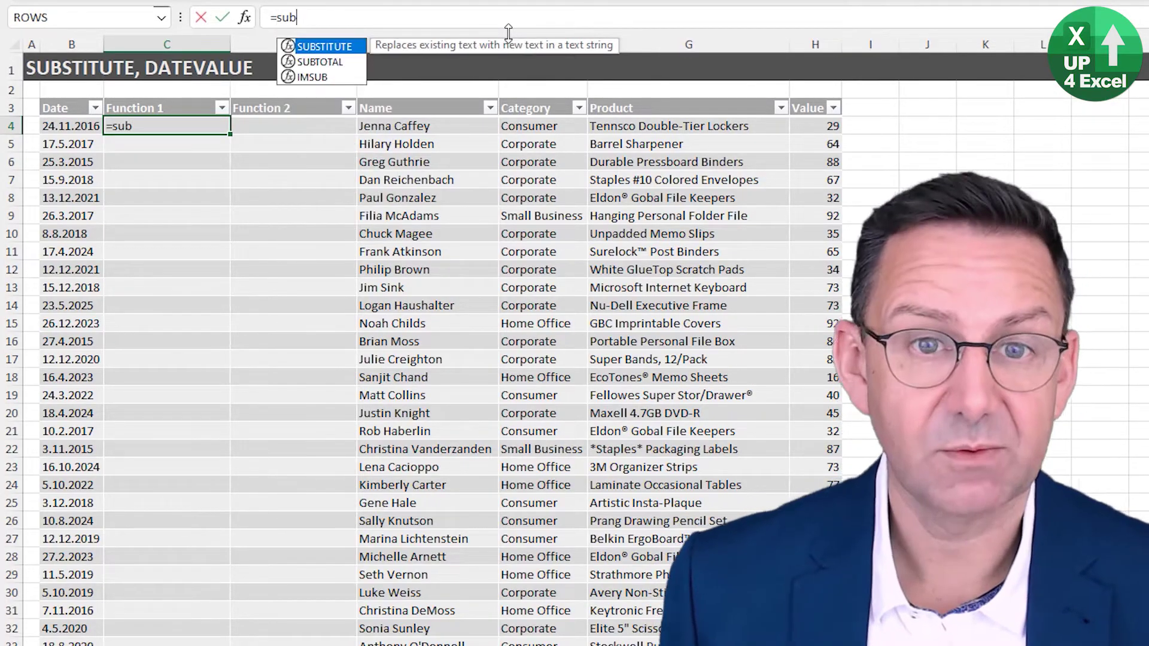
pyautogui.press('Tab')
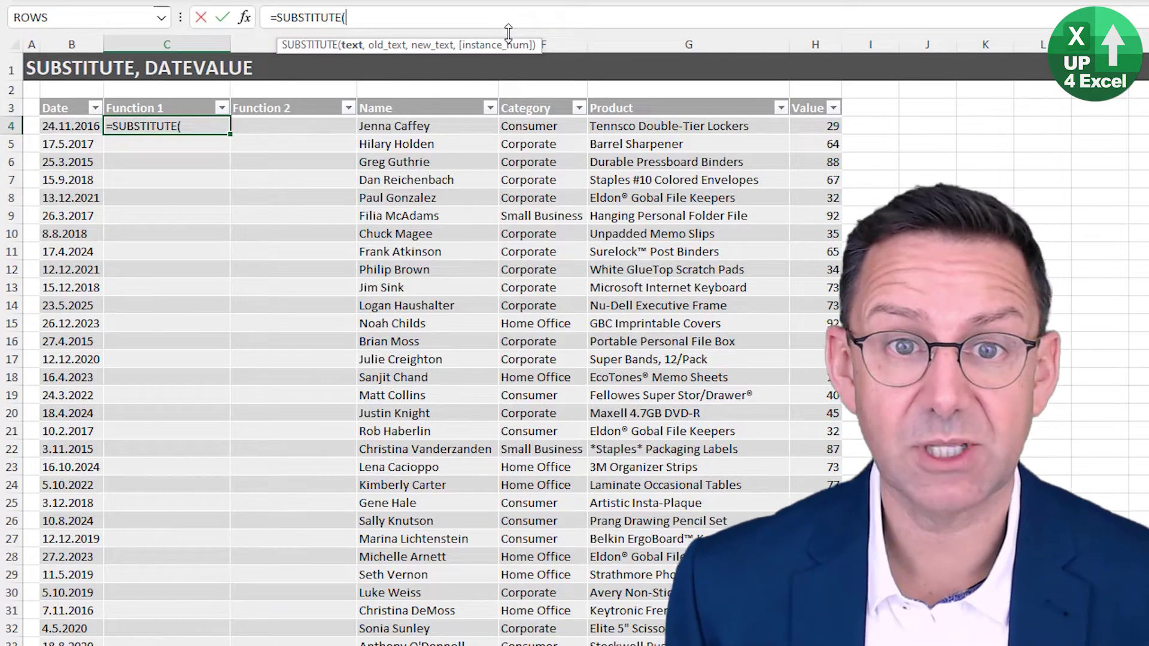
pyautogui.press('Left')
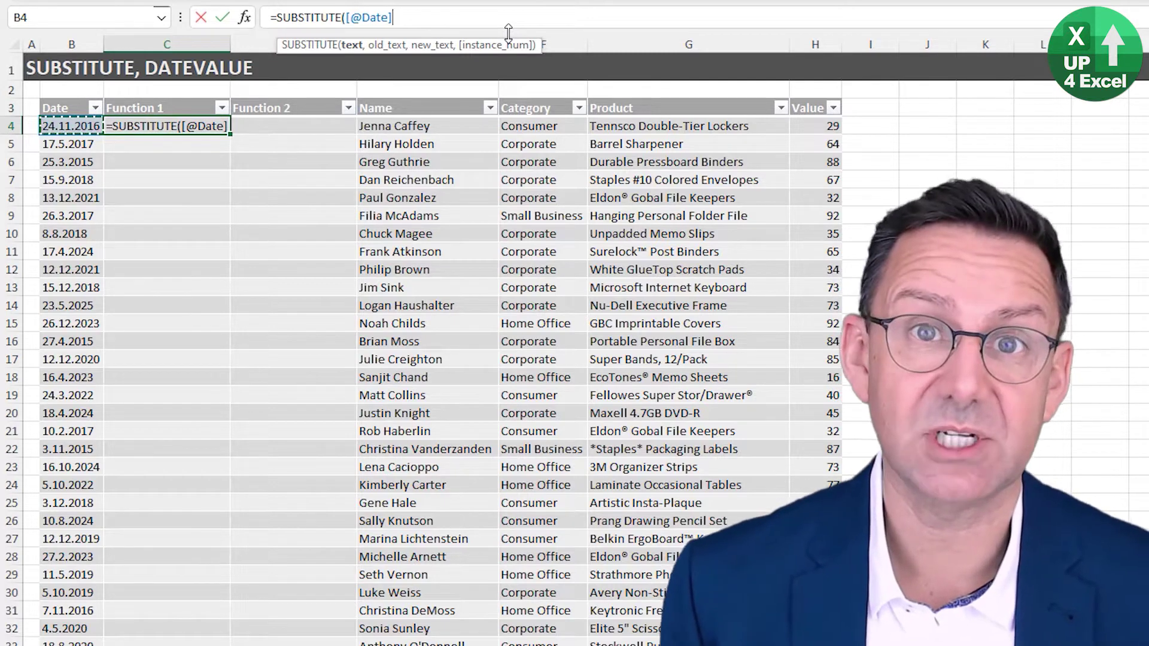
pyautogui.write(',')
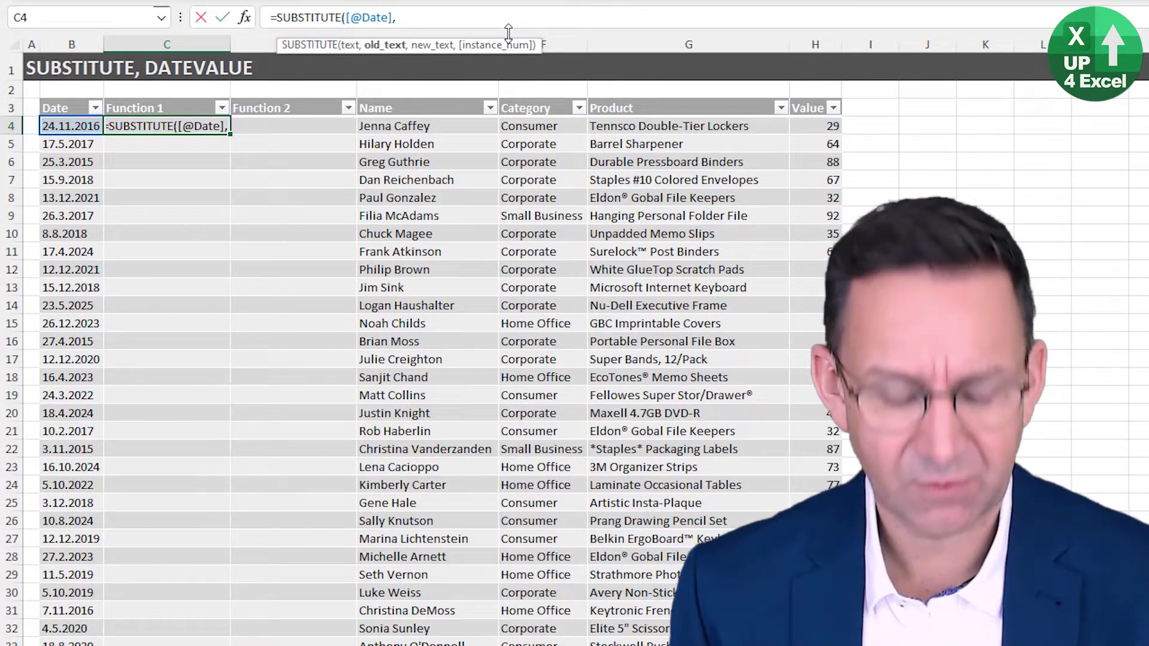
pyautogui.write('"."')
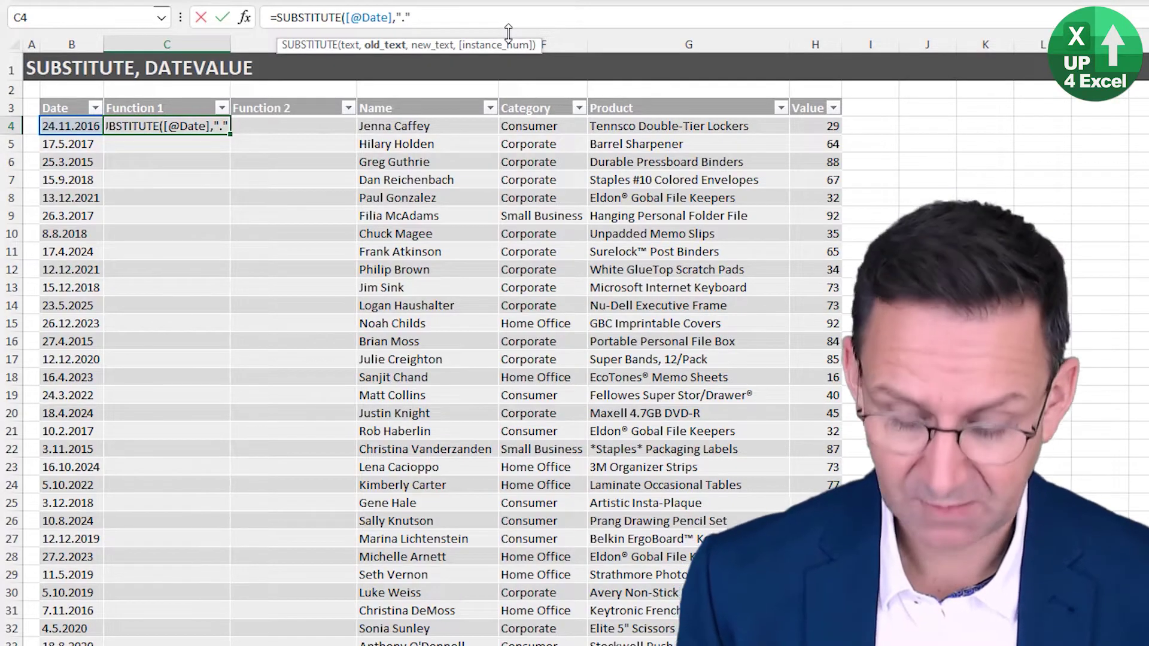
pyautogui.write(',')
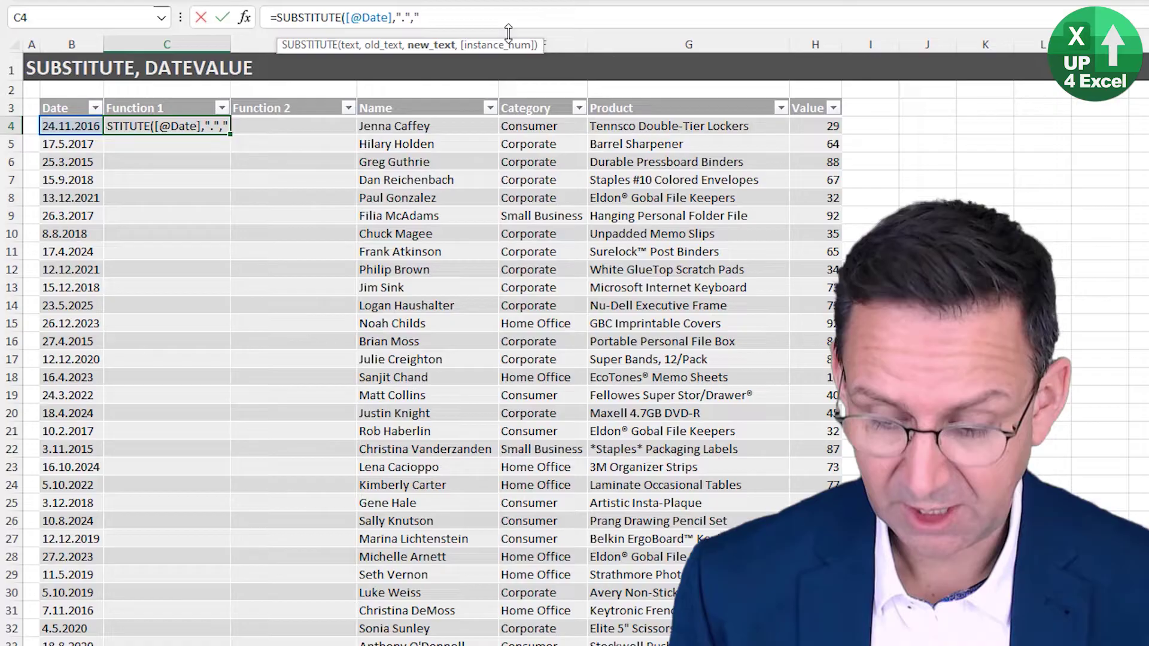
pyautogui.write('-')
pyautogui.press('BackSpace')
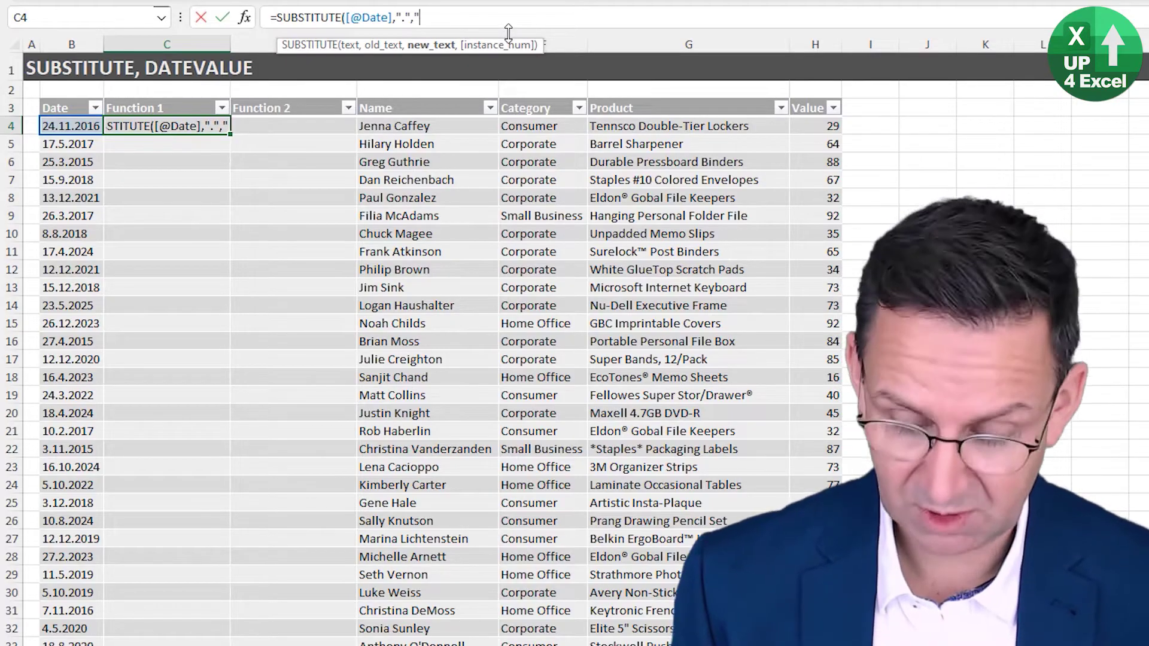
pyautogui.write('/"')
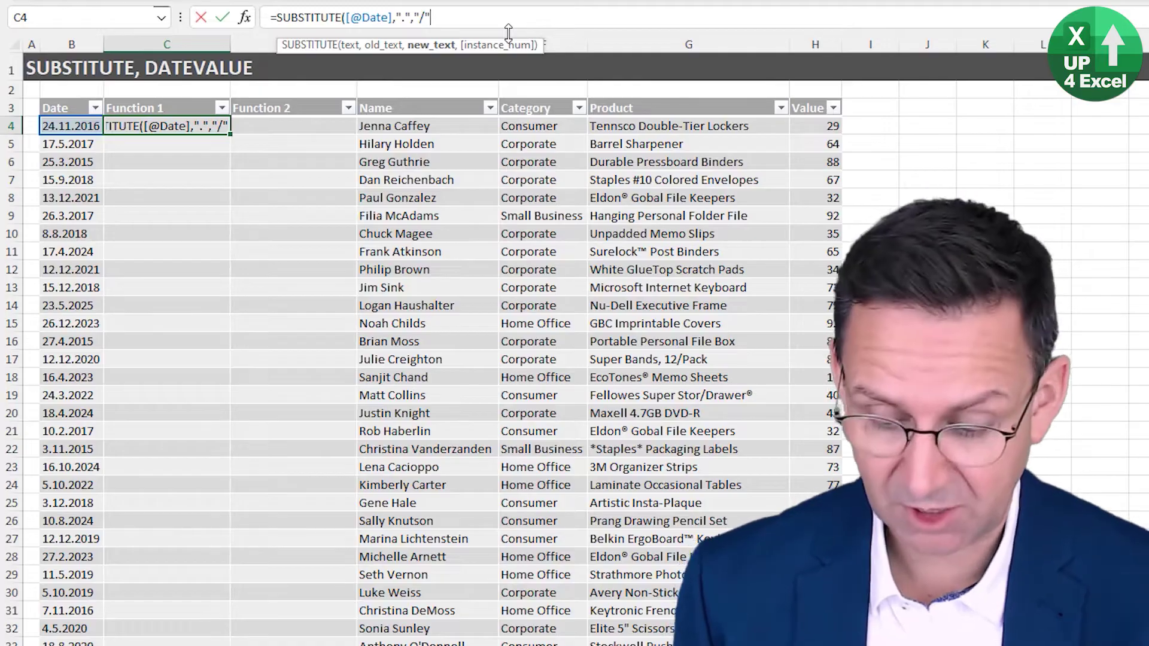
pyautogui.write(')')
pyautogui.press('Return')
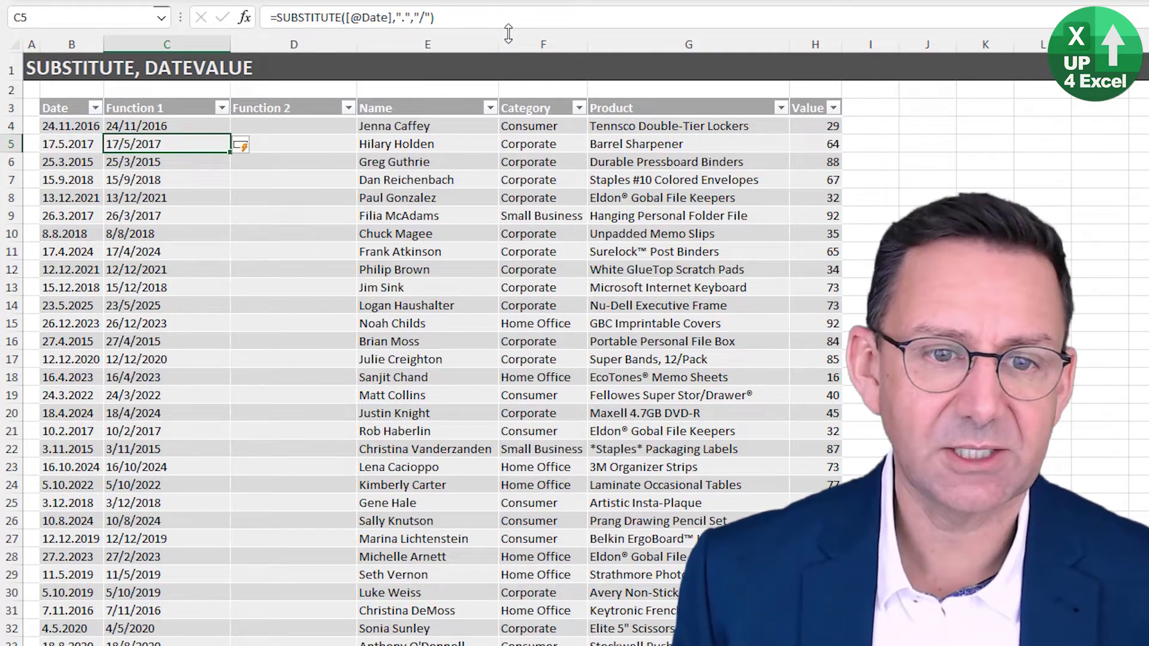
# Enter =DATEVALUE([@[Function 1]]) in D4 to fill the Function 2 column
pyautogui.press('Left')
pyautogui.press('Right')
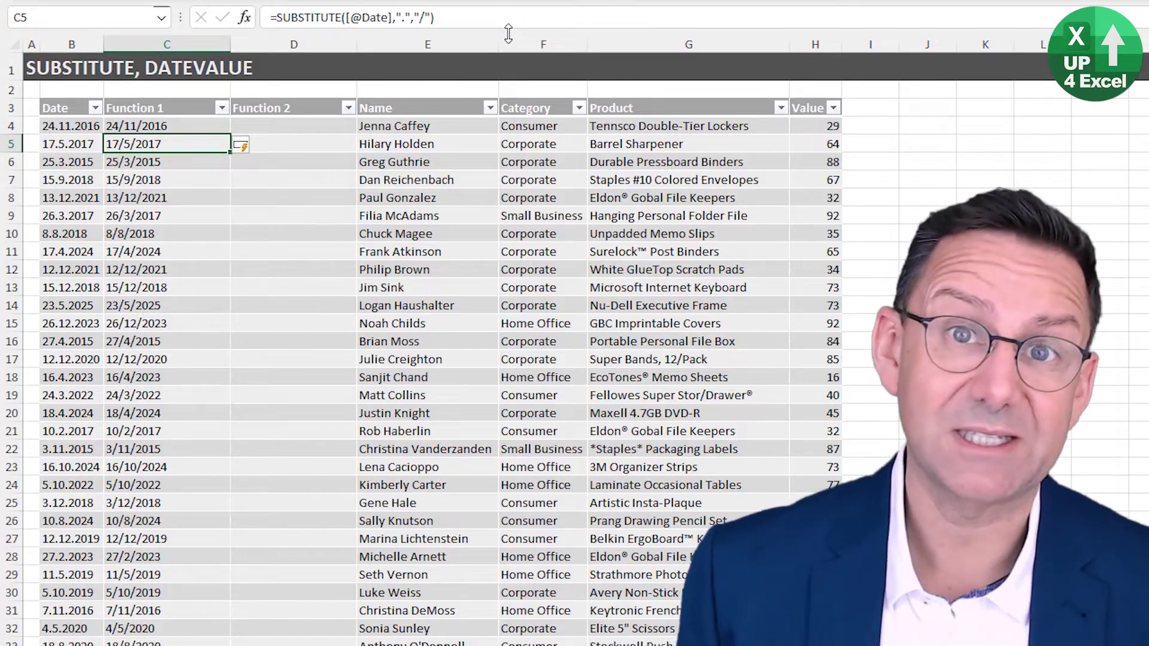
pyautogui.press('Up')
pyautogui.press('Right')
pyautogui.write('=date')
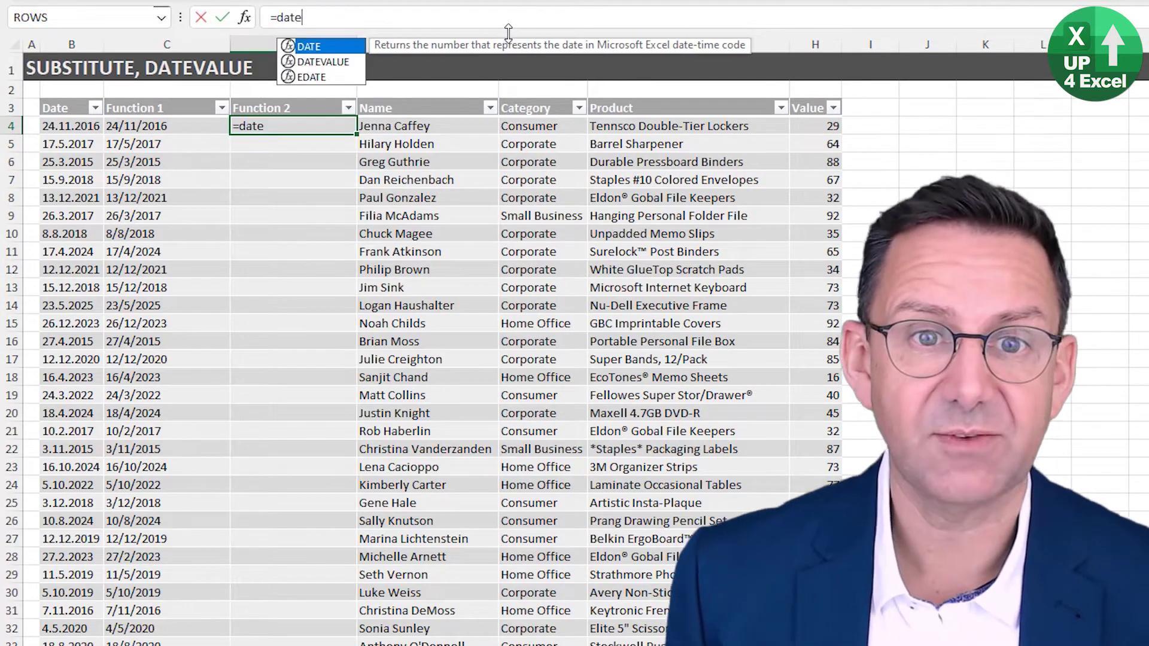
pyautogui.press('Down')
pyautogui.press('Tab')
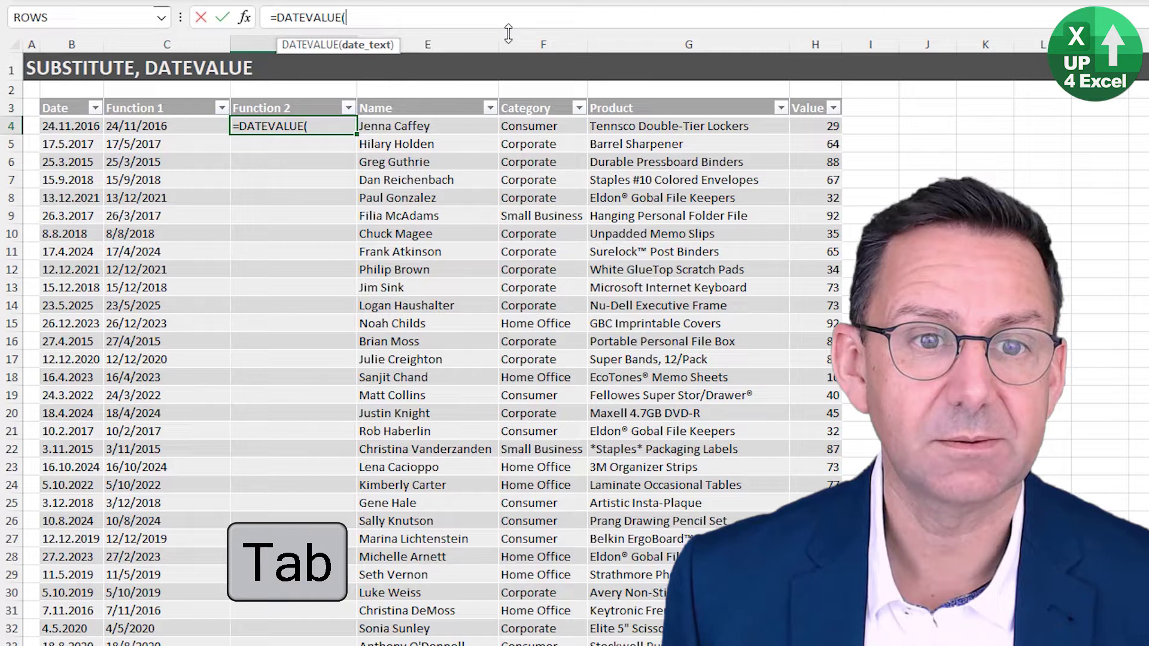
pyautogui.press('Left')
pyautogui.write(')')
pyautogui.press('Return')
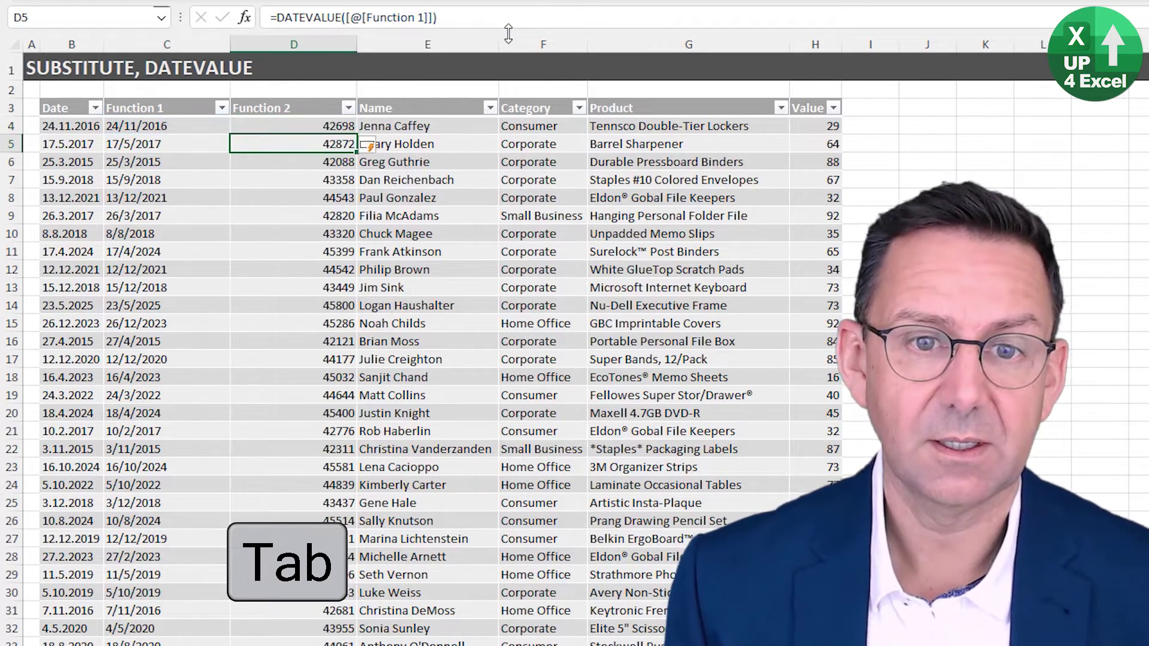
# Format the Function 2 column as dd-Mmm-yy dates like 24-Nov-16 and compare with the originals
pyautogui.press('Up')
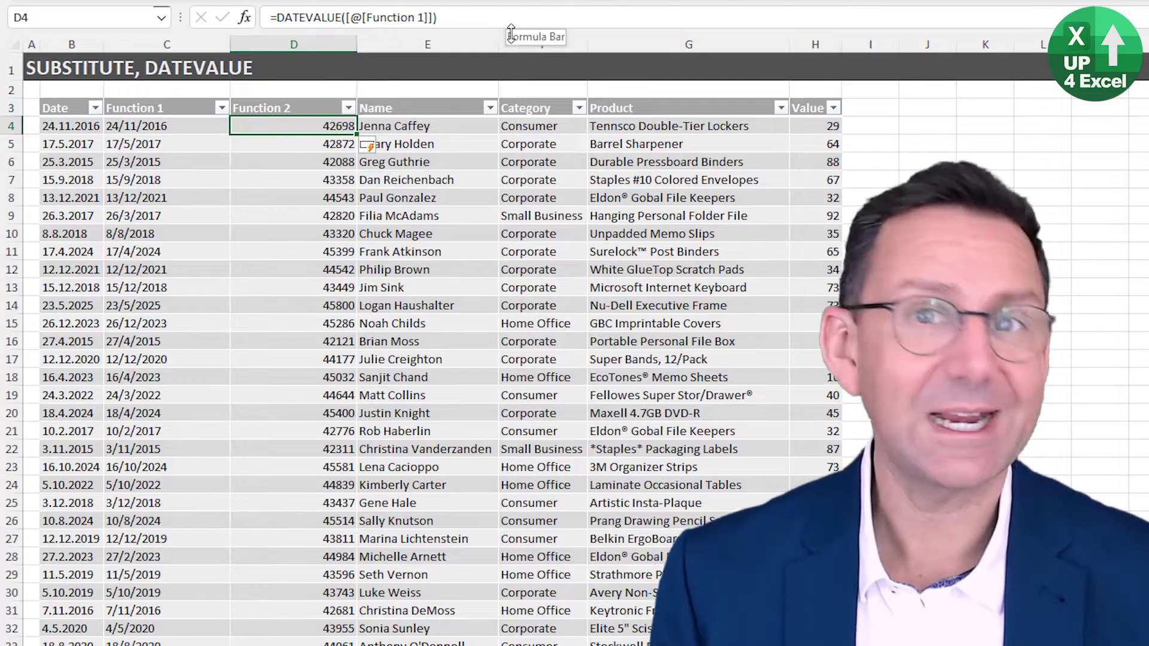
pyautogui.hotkey('ctrl', 'space')
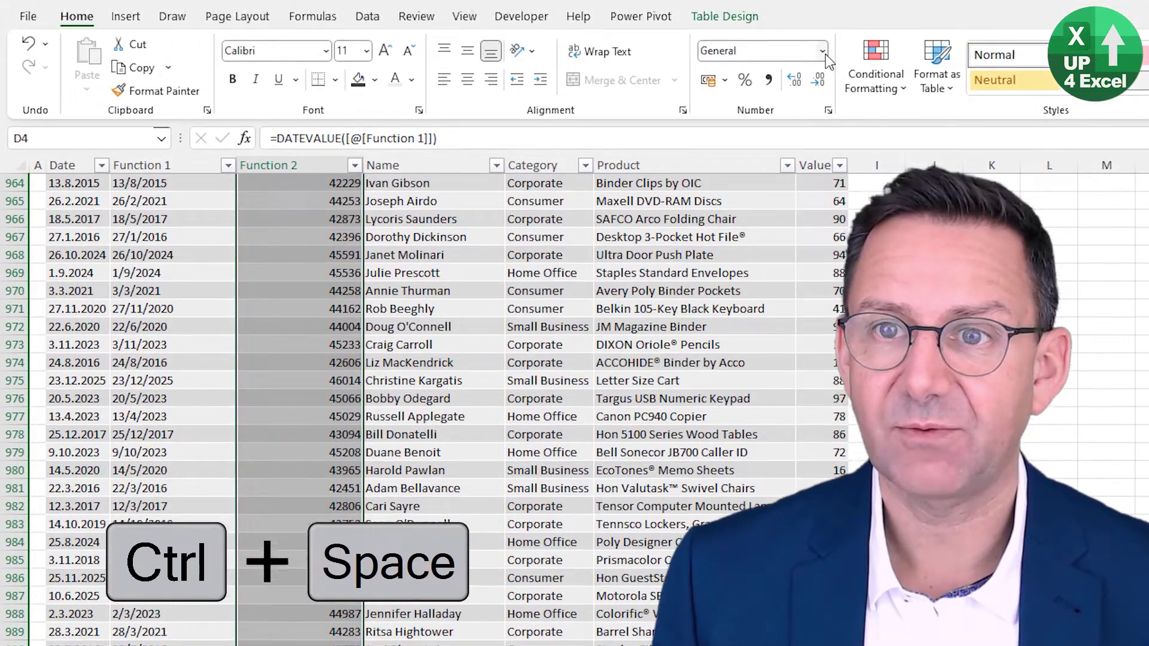
pyautogui.click(824, 53)
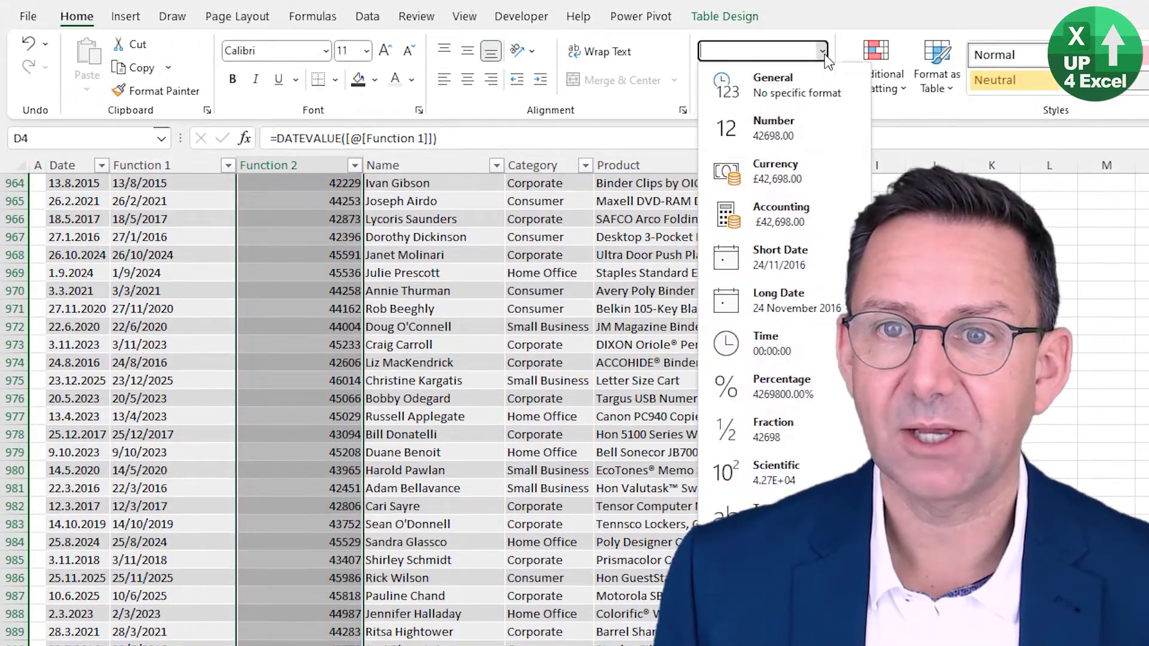
pyautogui.click(784, 300)
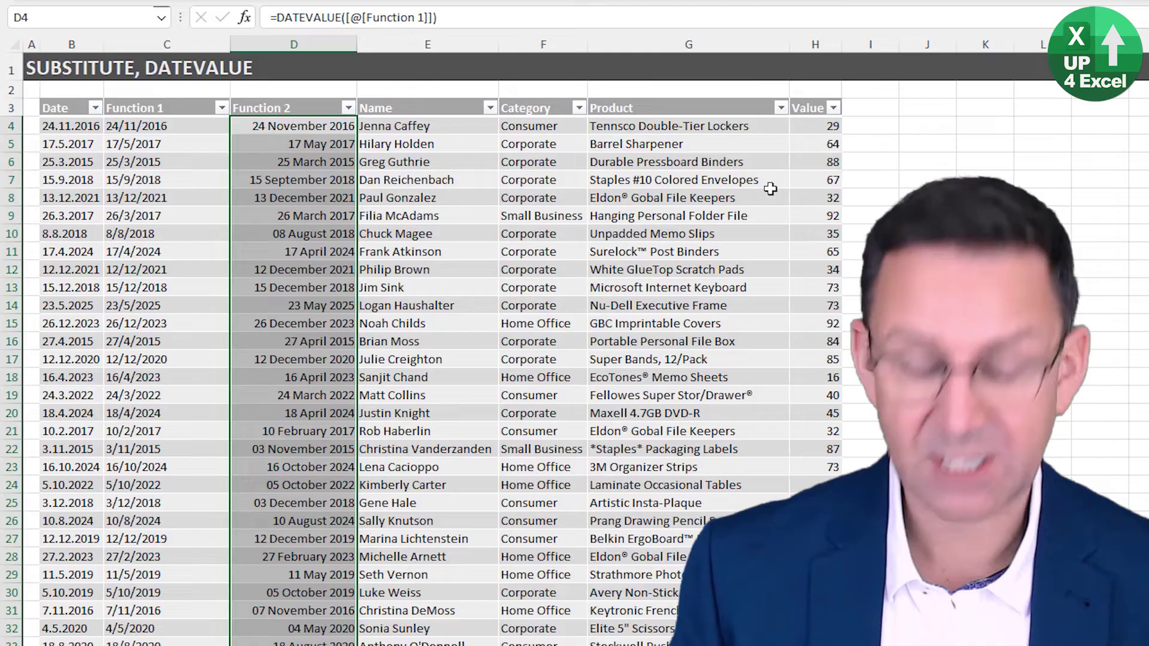
pyautogui.hotkey('ctrl', '#')
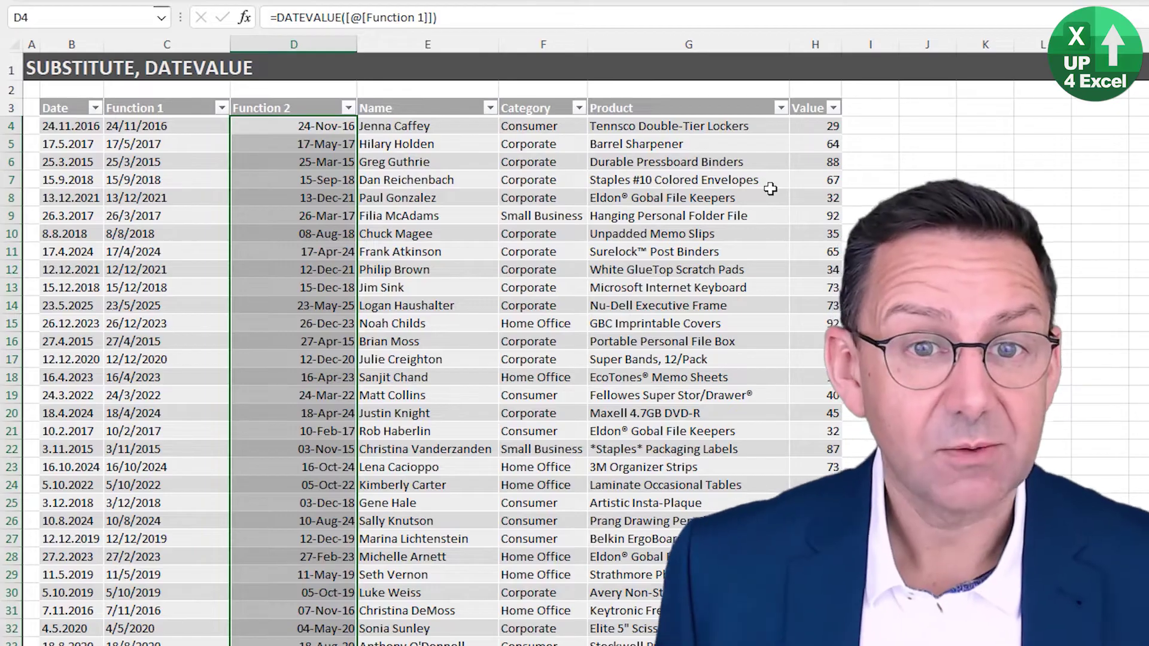
pyautogui.press('Left')
pyautogui.press('Left')
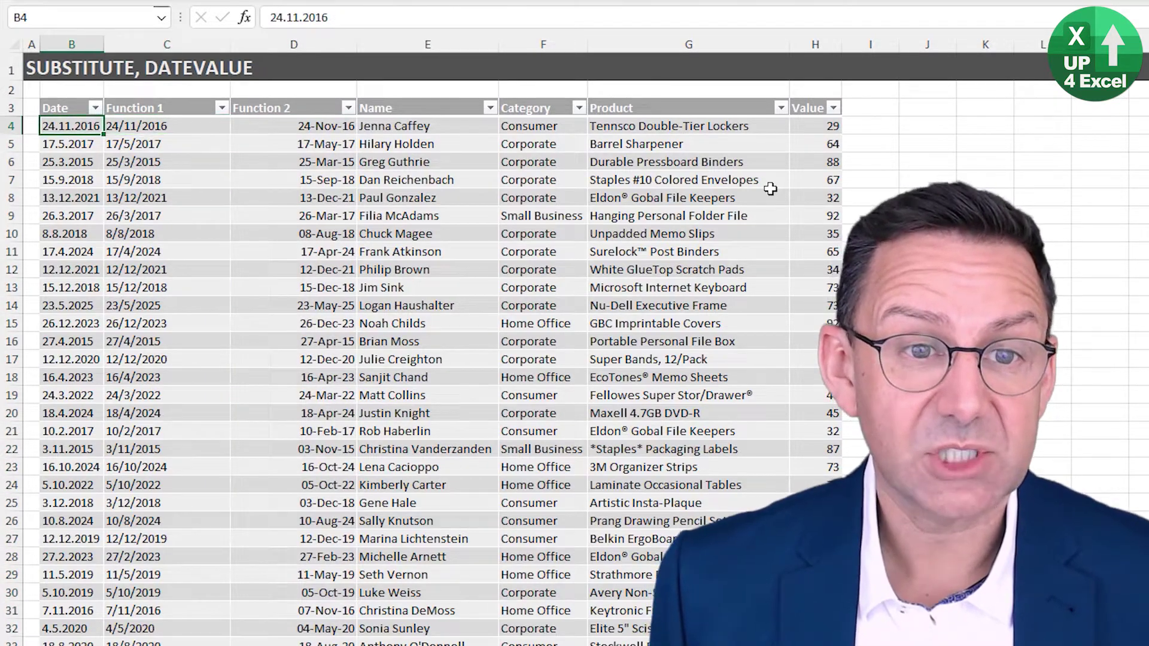
pyautogui.press('Right')
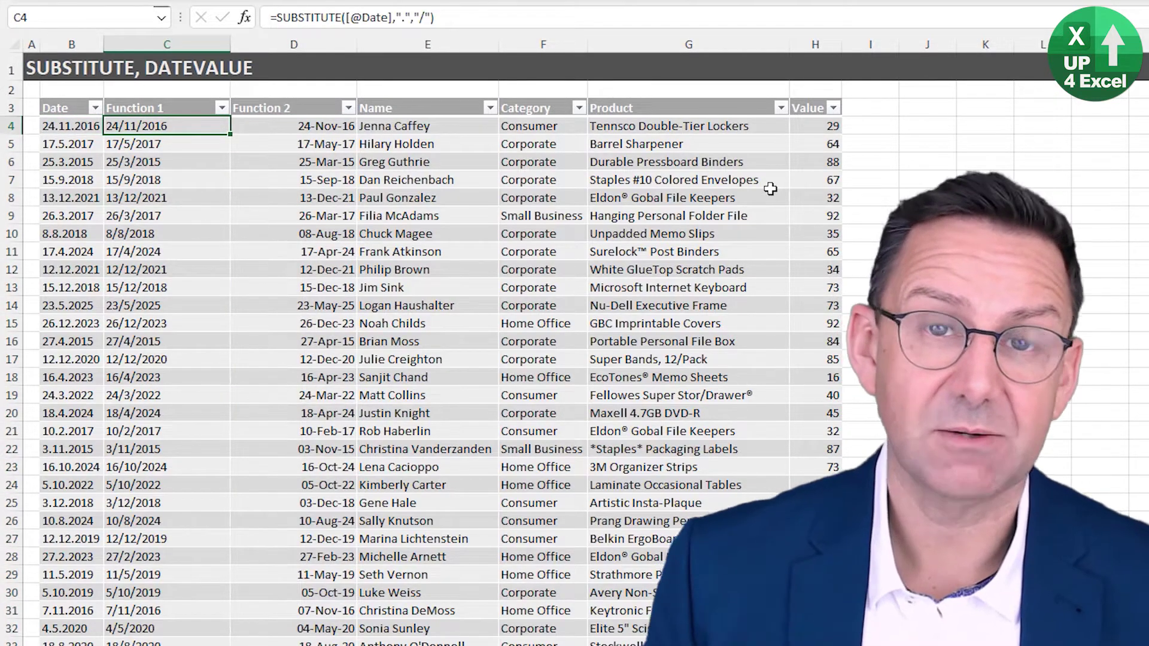
pyautogui.press('Right')
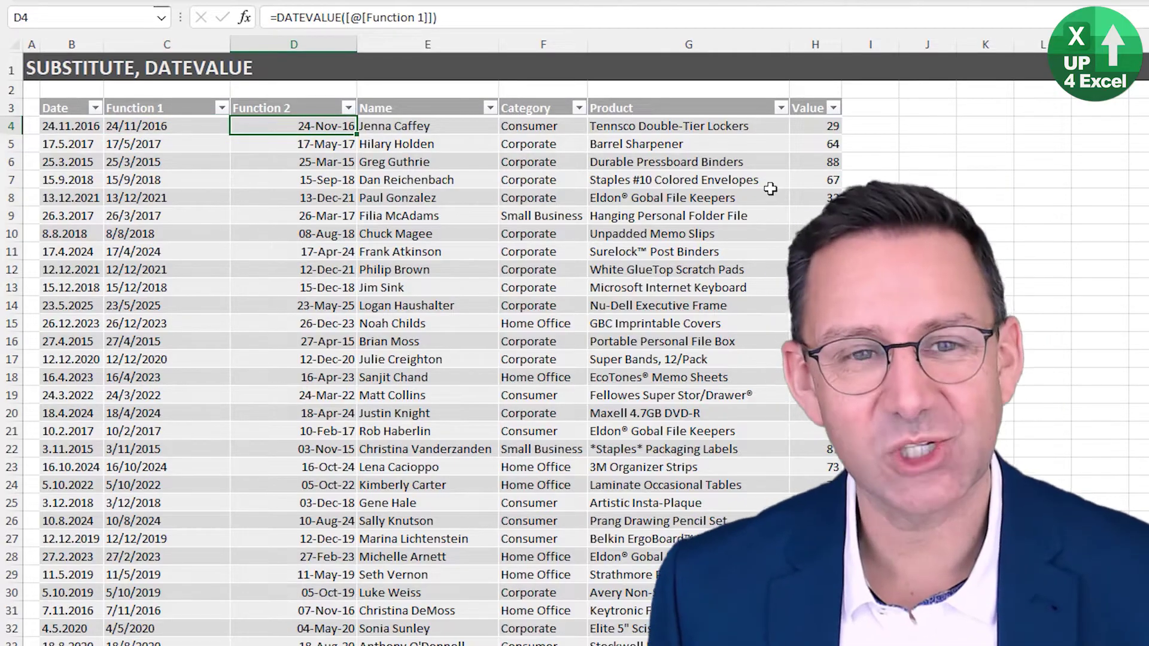
pyautogui.press('Left')
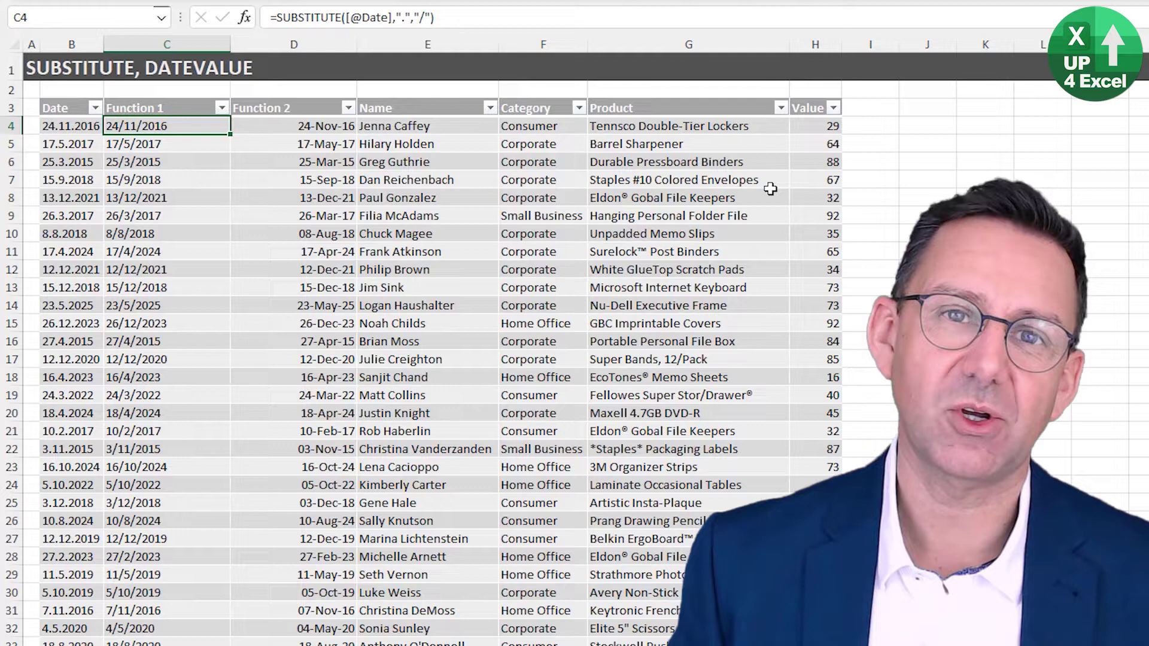
# Wrap the Function 1 SUBSTITUTE formula in DATEVALUE so it returns date serials
pyautogui.press('F2')
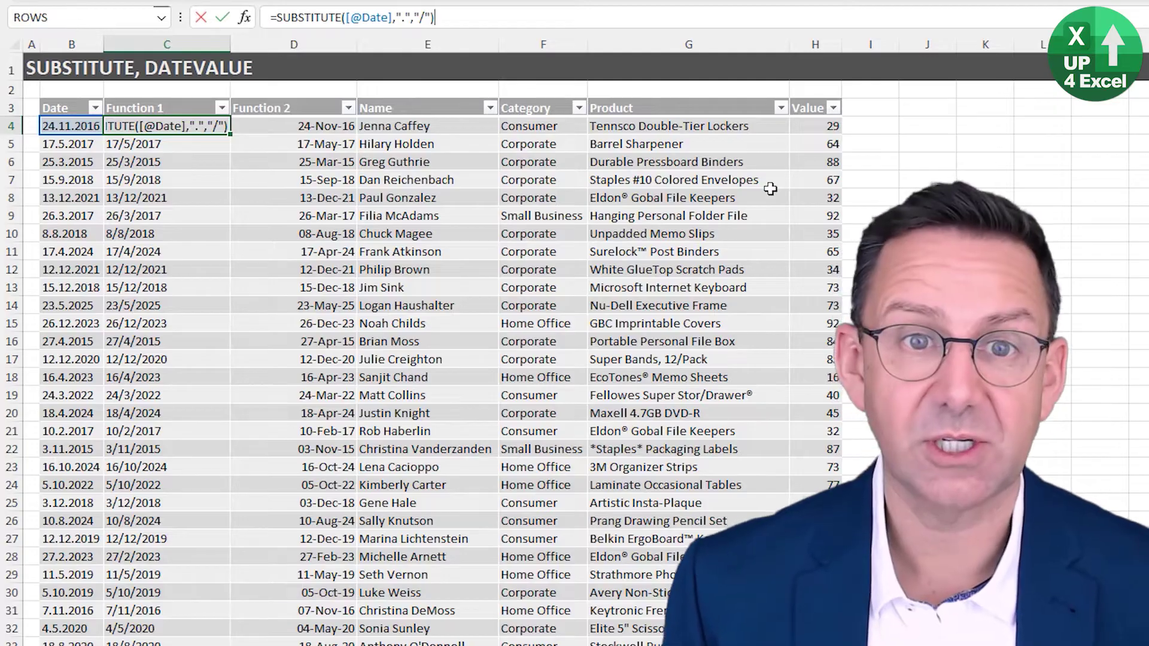
pyautogui.press('Home')
pyautogui.write('date')
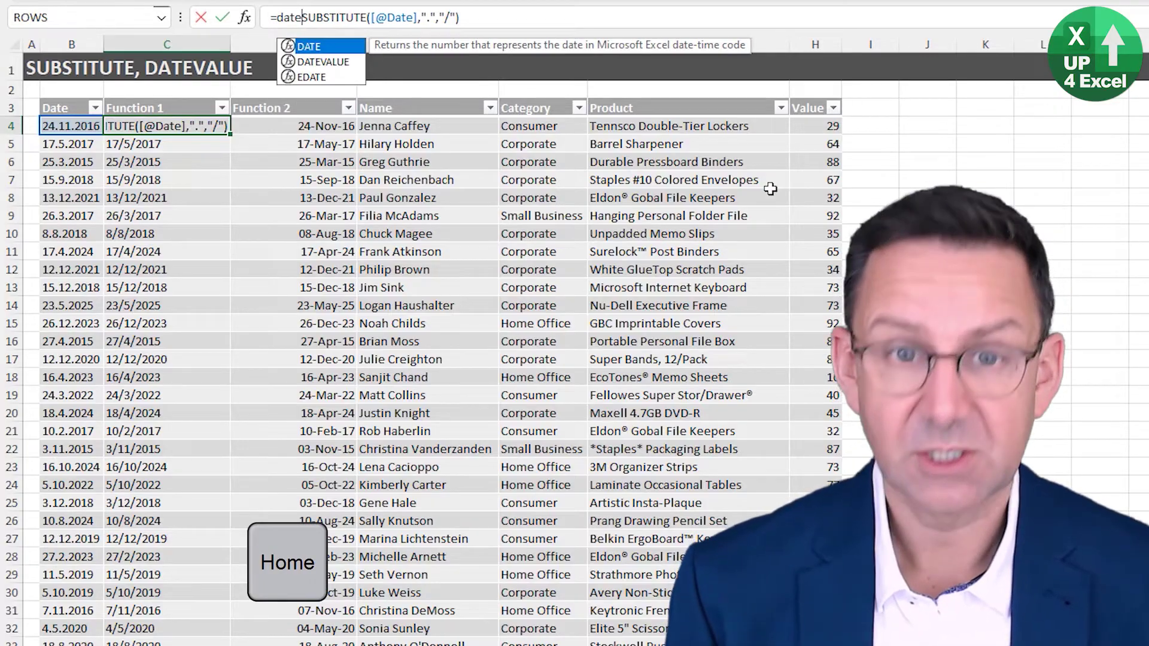
pyautogui.press('Down')
pyautogui.press('Tab')
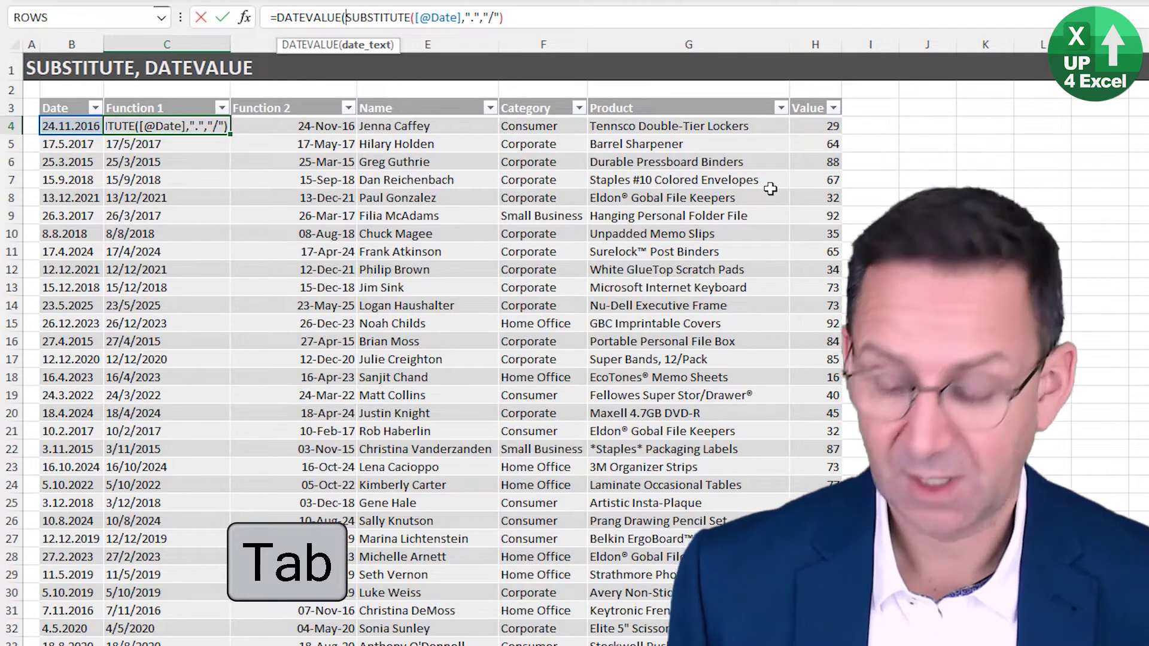
pyautogui.press('End')
pyautogui.press('Return')
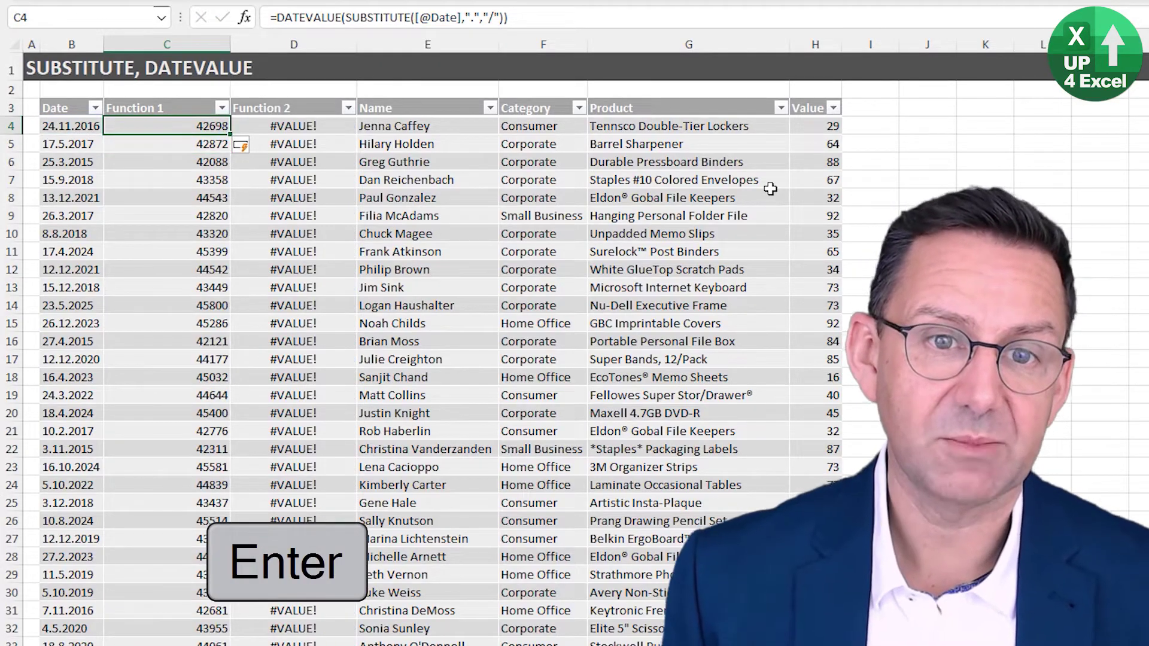
# Format the Function 1 column as dd-Mmm-yy dates, leaving Function 2 at #VALUE!
pyautogui.press('Right')
pyautogui.press('Left')
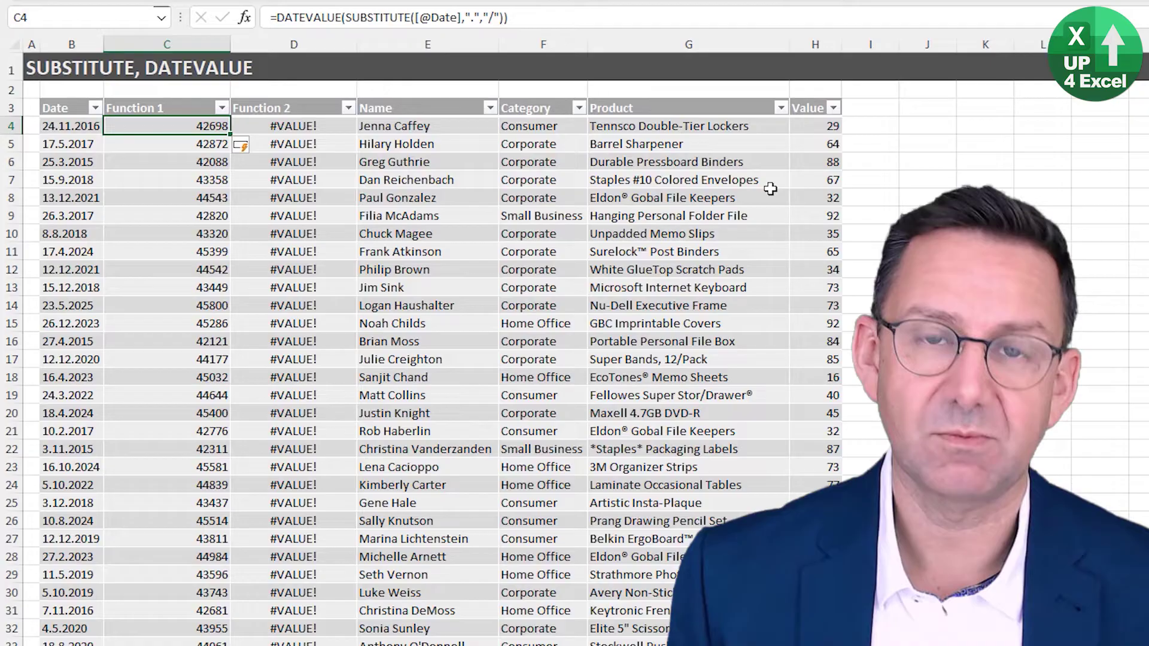
pyautogui.hotkey('ctrl', 'space')
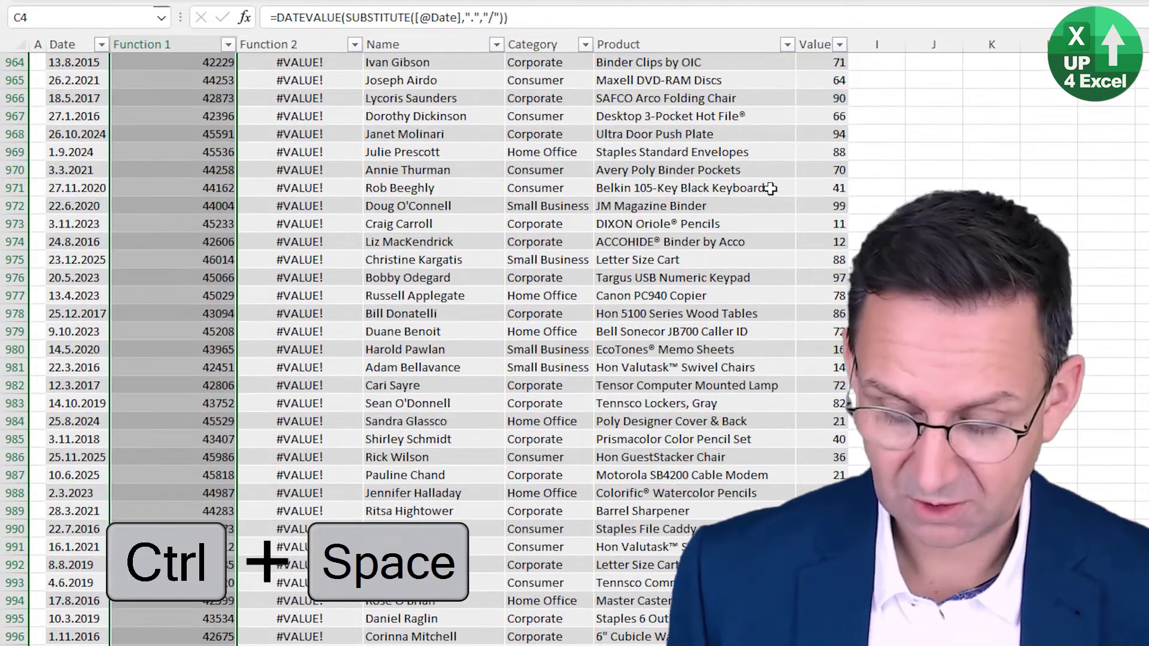
pyautogui.hotkey('ctrl', '#')
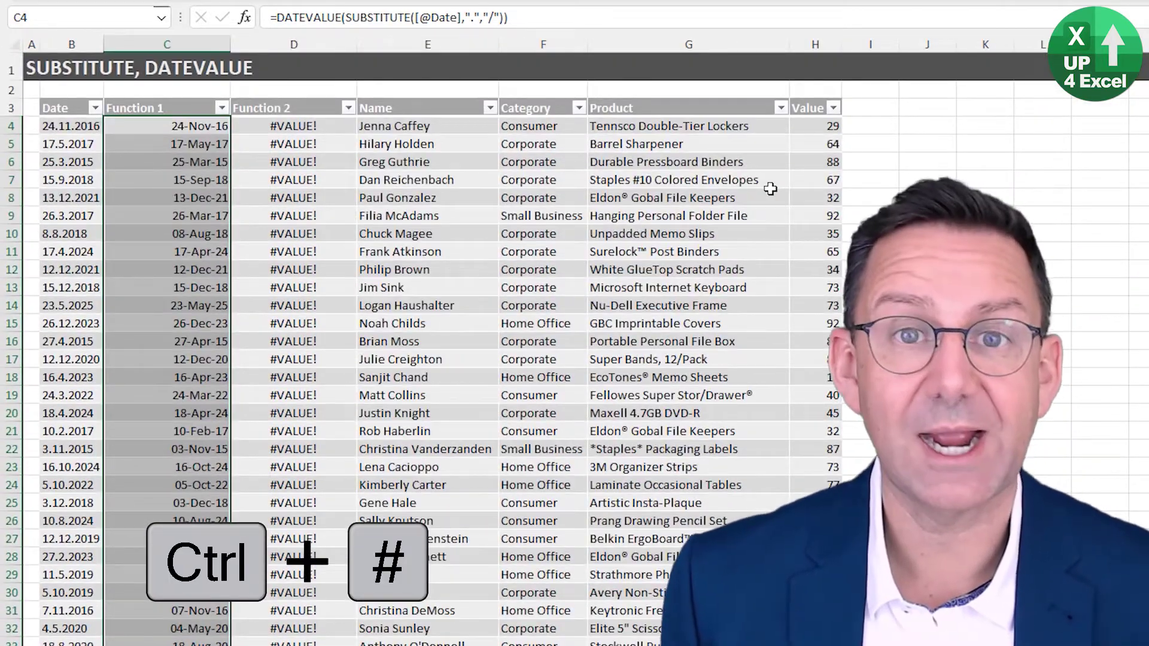
pyautogui.press('Left')
pyautogui.press('Right')
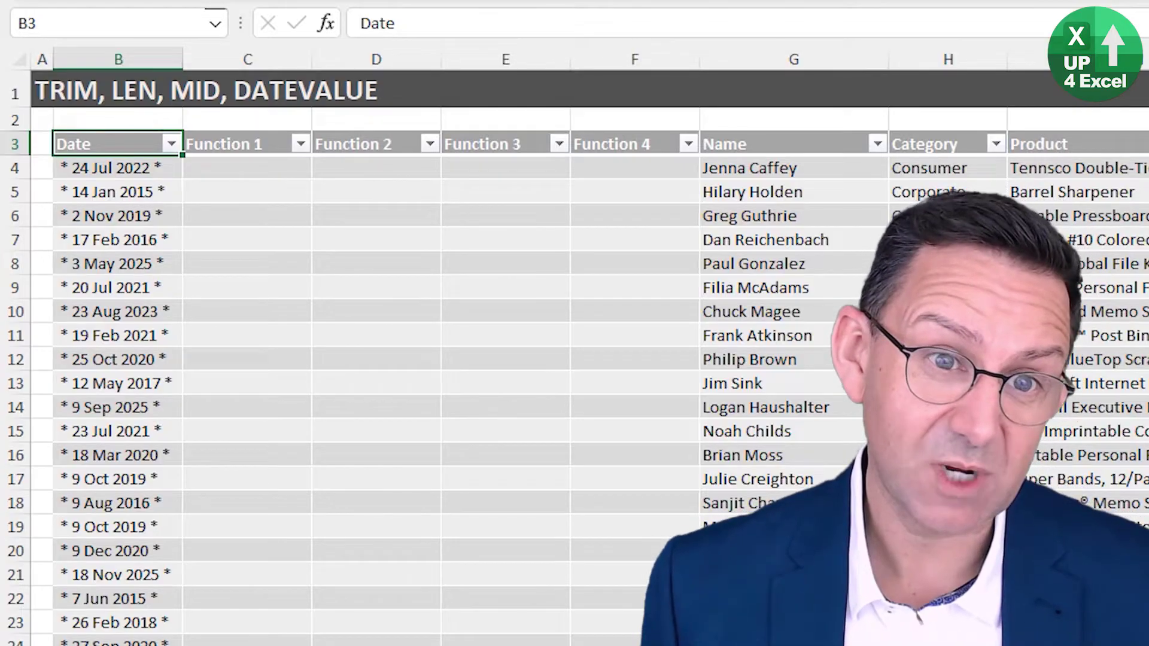
pyautogui.click(118, 168)
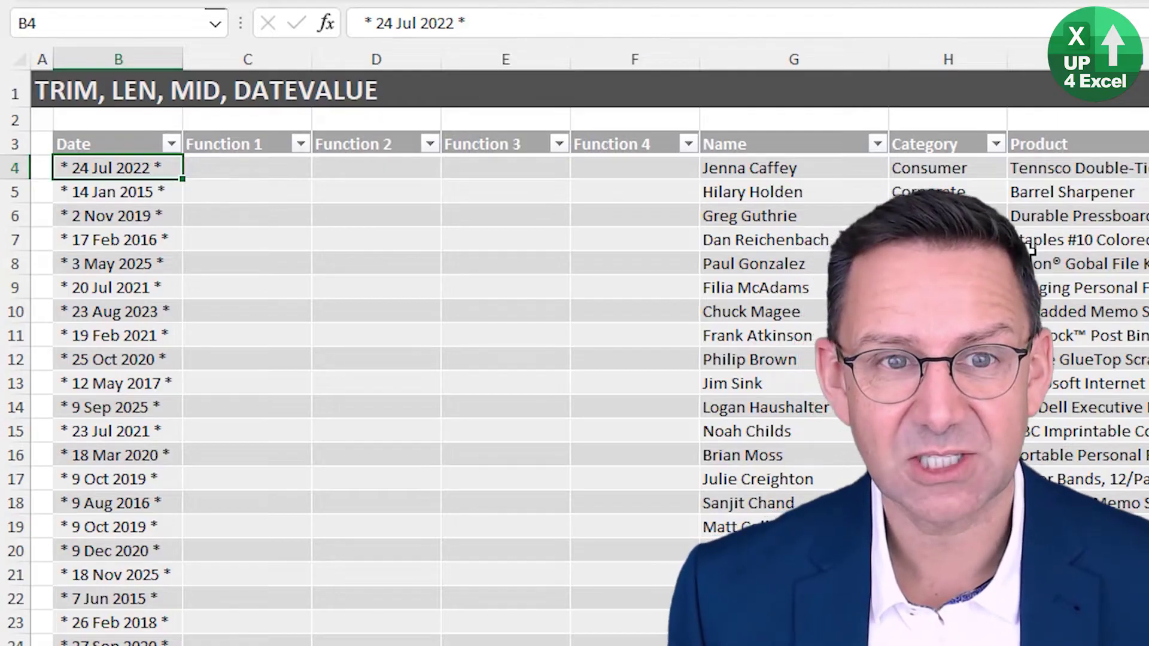
pyautogui.press('F2')
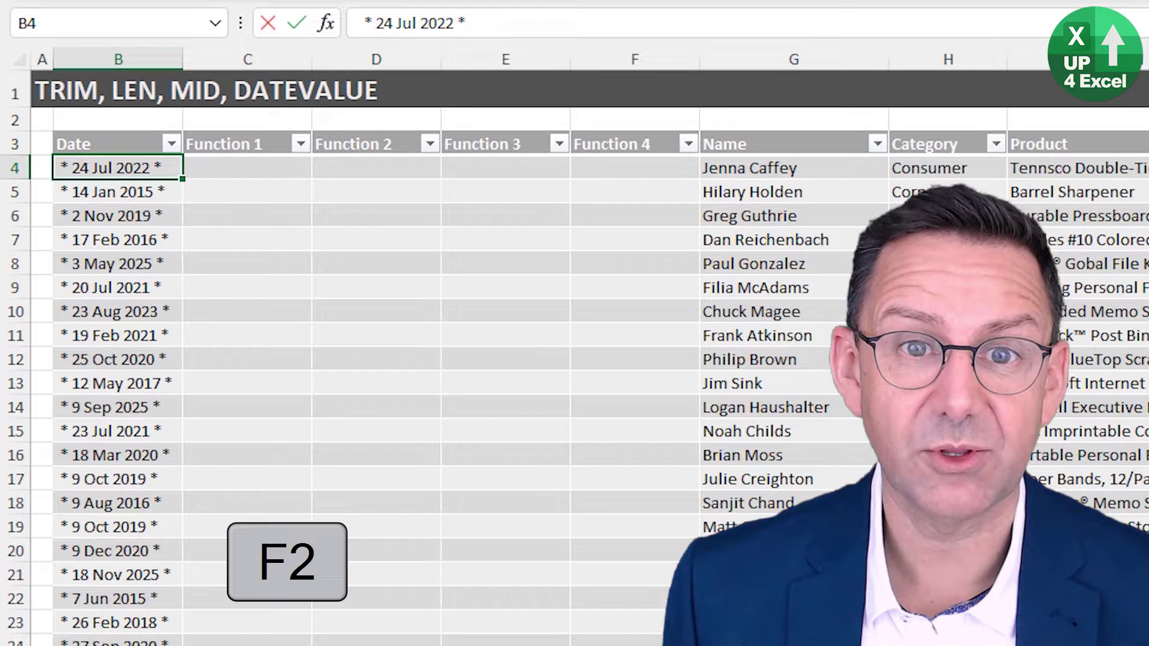
pyautogui.press('Left')
pyautogui.press('Left')
pyautogui.press('Left')
pyautogui.press('Left')
pyautogui.press('Left')
pyautogui.press('Left')
pyautogui.press('Left')
pyautogui.press('Left')
pyautogui.press('Left')
pyautogui.press('Left')
pyautogui.press('Left')
pyautogui.press('Left')
pyautogui.press('Left')
pyautogui.press('Left')
pyautogui.press('Left')
pyautogui.press('Left')
pyautogui.press('Left')
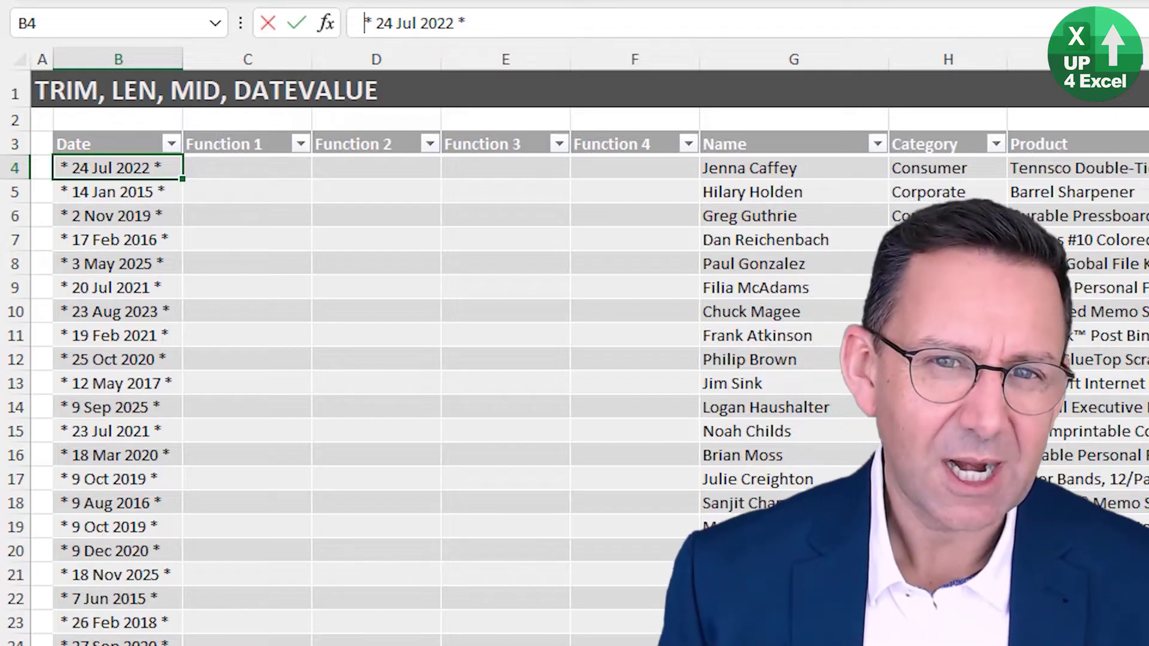
pyautogui.press('Right')
pyautogui.press('Right')
pyautogui.hotkey('shift', 'Right')
pyautogui.hotkey('shift', 'Right')
pyautogui.hotkey('shift', 'Right')
pyautogui.hotkey('shift', 'Right')
pyautogui.hotkey('shift', 'Right')
pyautogui.hotkey('shift', 'Right')
pyautogui.hotkey('shift', 'Right')
pyautogui.hotkey('shift', 'Right')
pyautogui.hotkey('shift', 'Right')
pyautogui.hotkey('shift', 'Right')
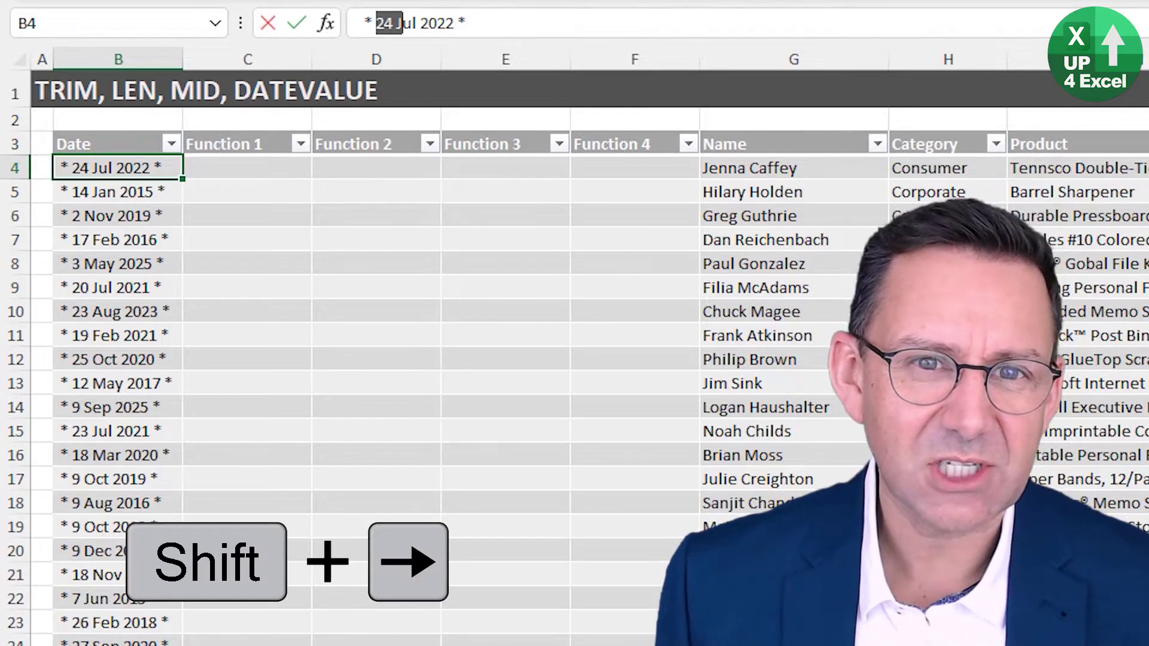
pyautogui.hotkey('shift', 'Right')
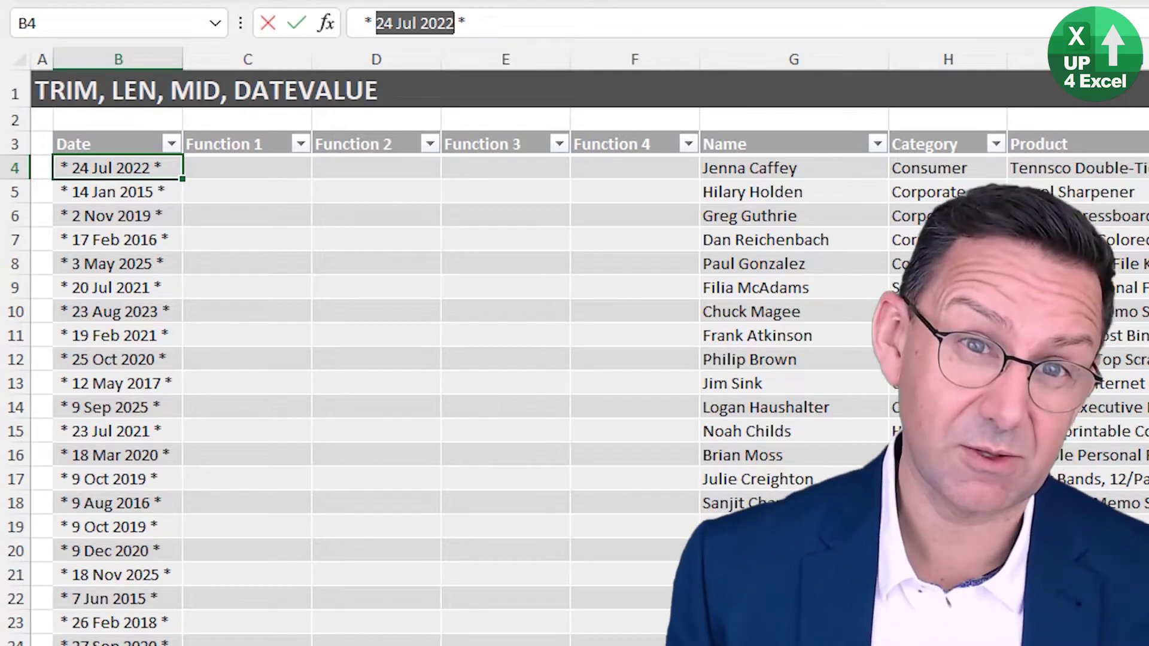
pyautogui.press('Return')
pyautogui.press('Return')
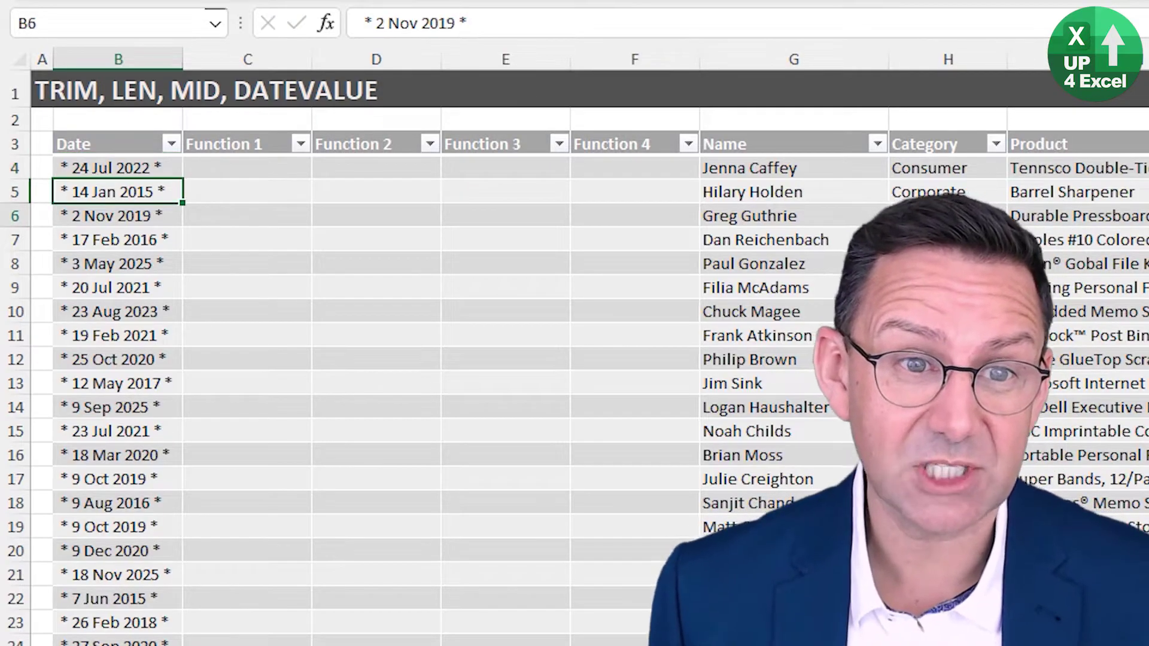
pyautogui.click(117, 168)
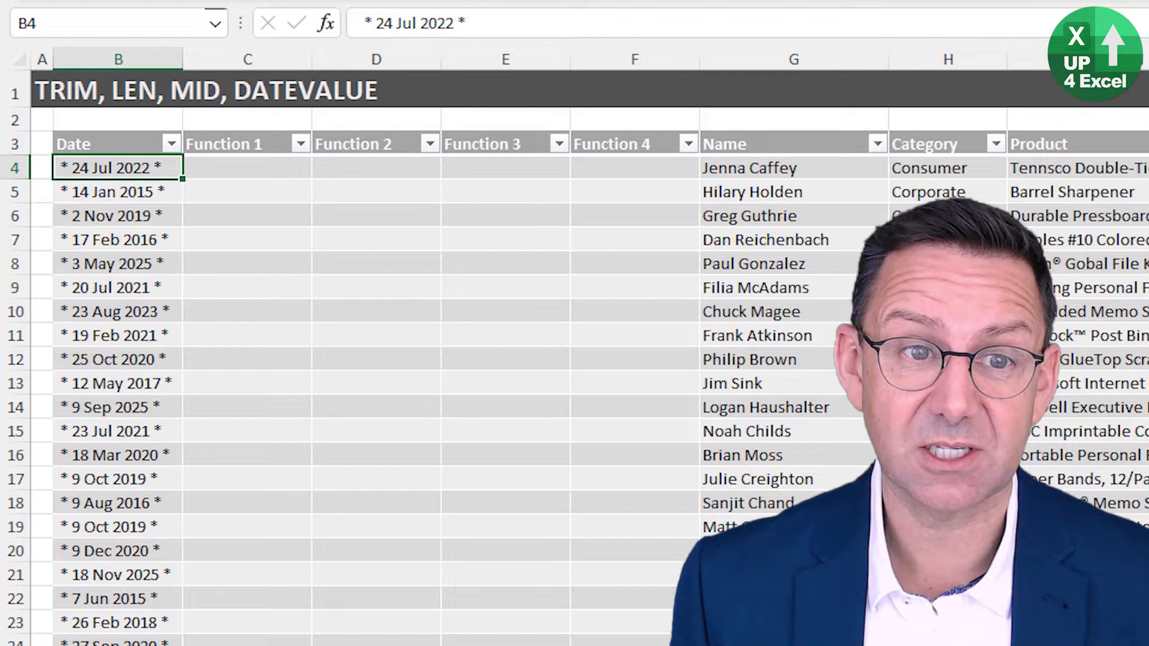
pyautogui.press('Return')
pyautogui.press('Return')
pyautogui.press('Return')
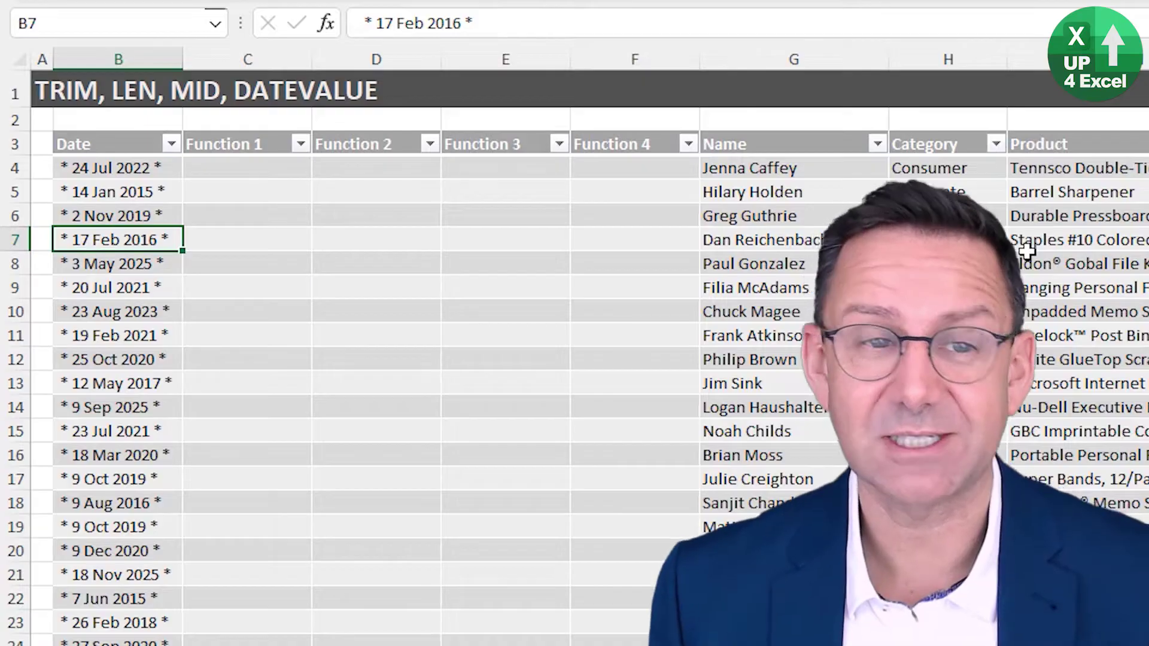
pyautogui.press('Up')
pyautogui.press('Up')
pyautogui.press('Up')
pyautogui.press('Right')
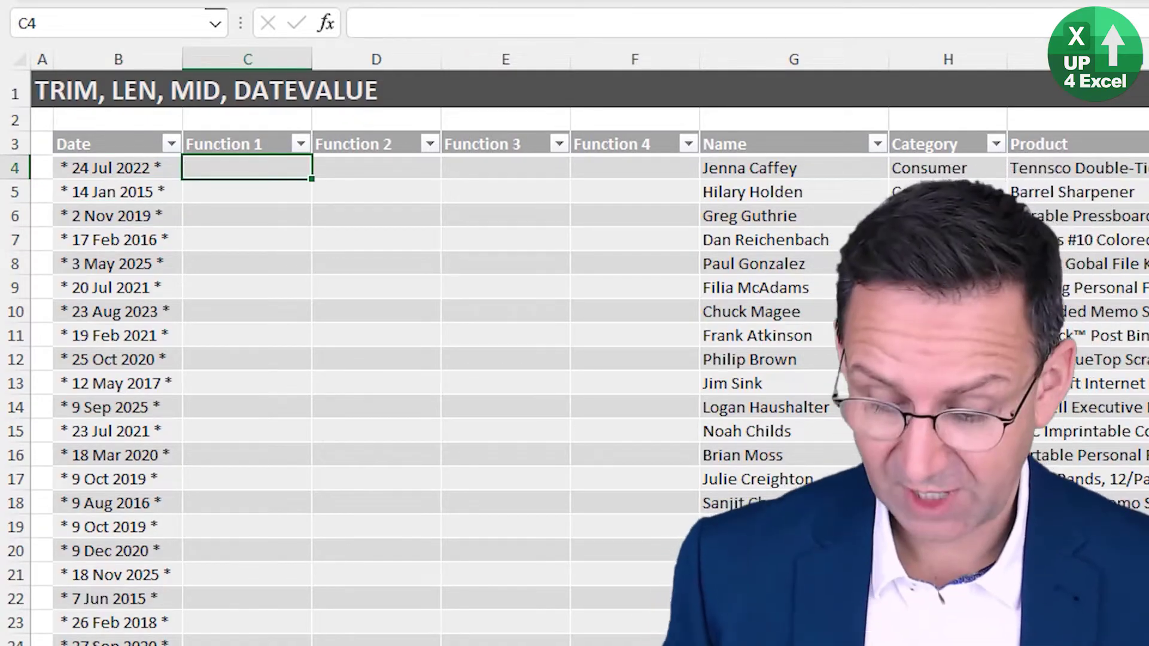
# Inspect B4's starred date text * 24 Jul 2022 * for extra spaces without changing it
pyautogui.press('Left')
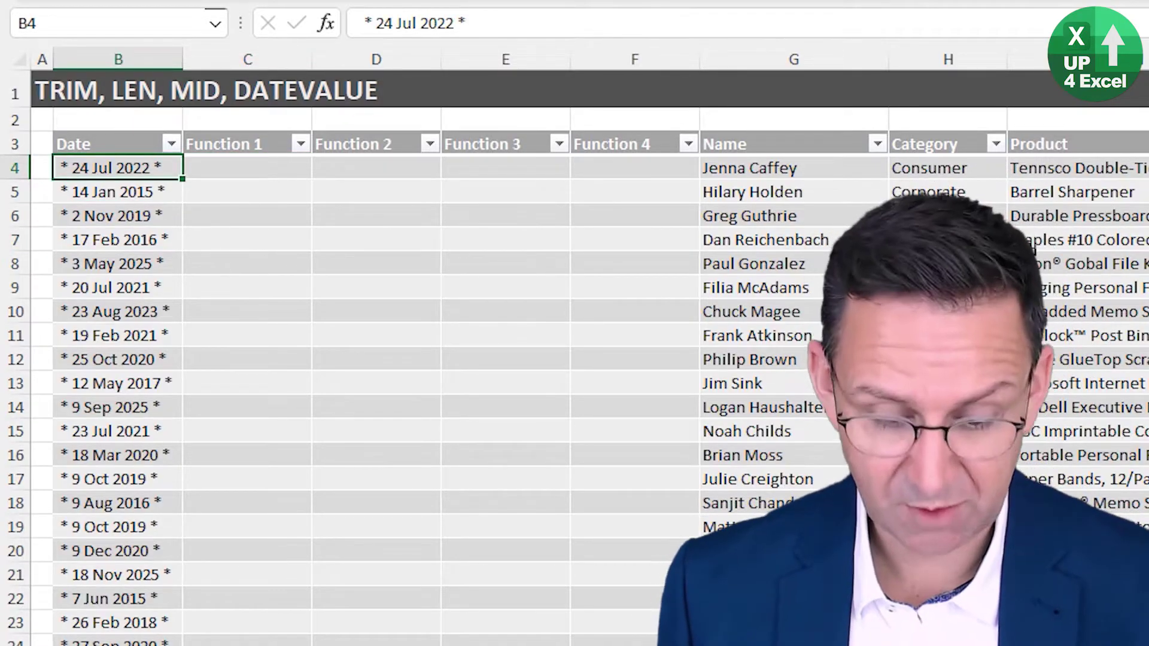
pyautogui.press('F2')
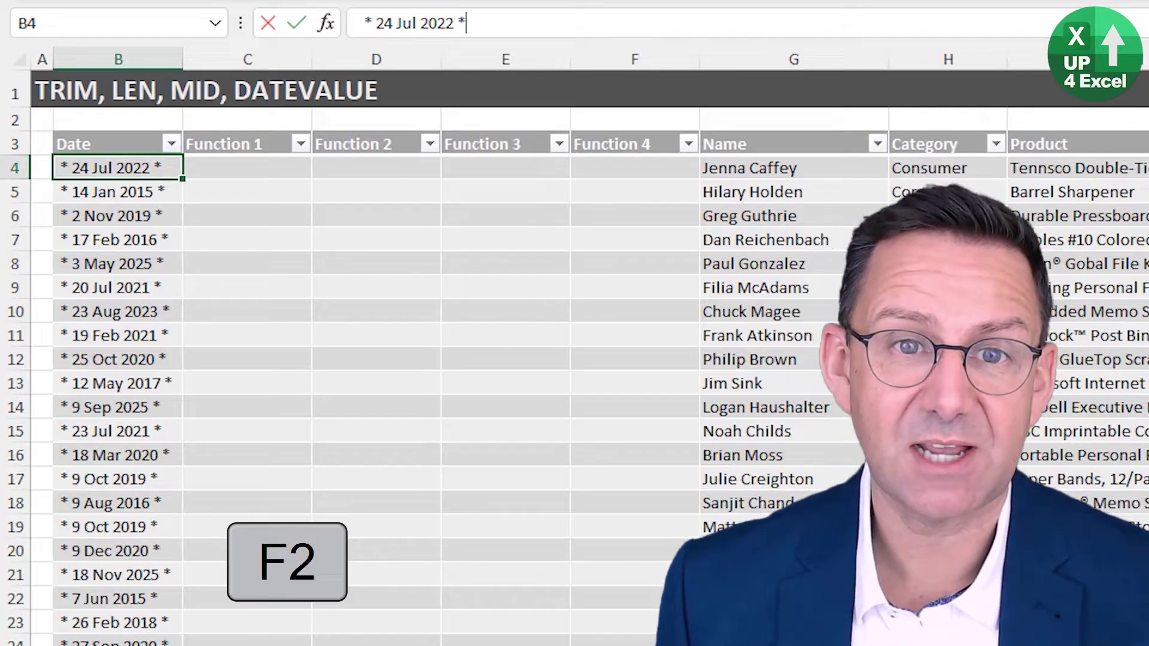
pyautogui.hotkey('ctrl', 'Left')
pyautogui.hotkey('ctrl', 'Left')
pyautogui.hotkey('ctrl', 'Left')
pyautogui.hotkey('ctrl', 'Left')
pyautogui.hotkey('ctrl', 'Left')
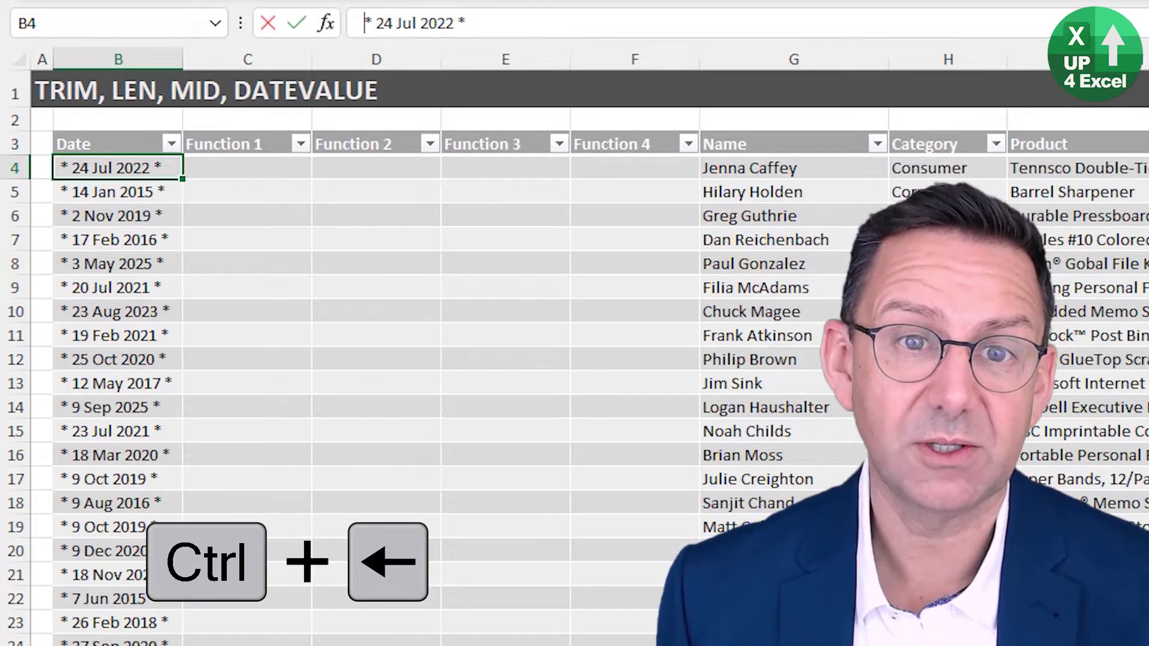
pyautogui.hotkey('ctrl', 'Left')
pyautogui.hotkey('ctrl', 'Left')
pyautogui.press('Escape')
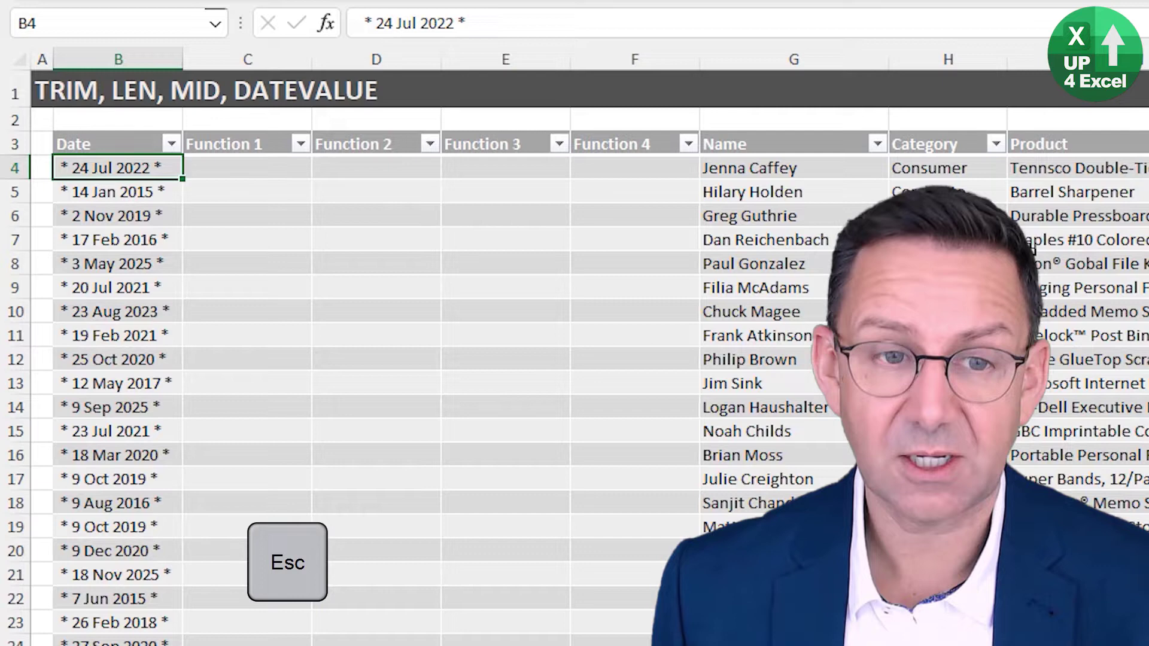
pyautogui.press('Right')
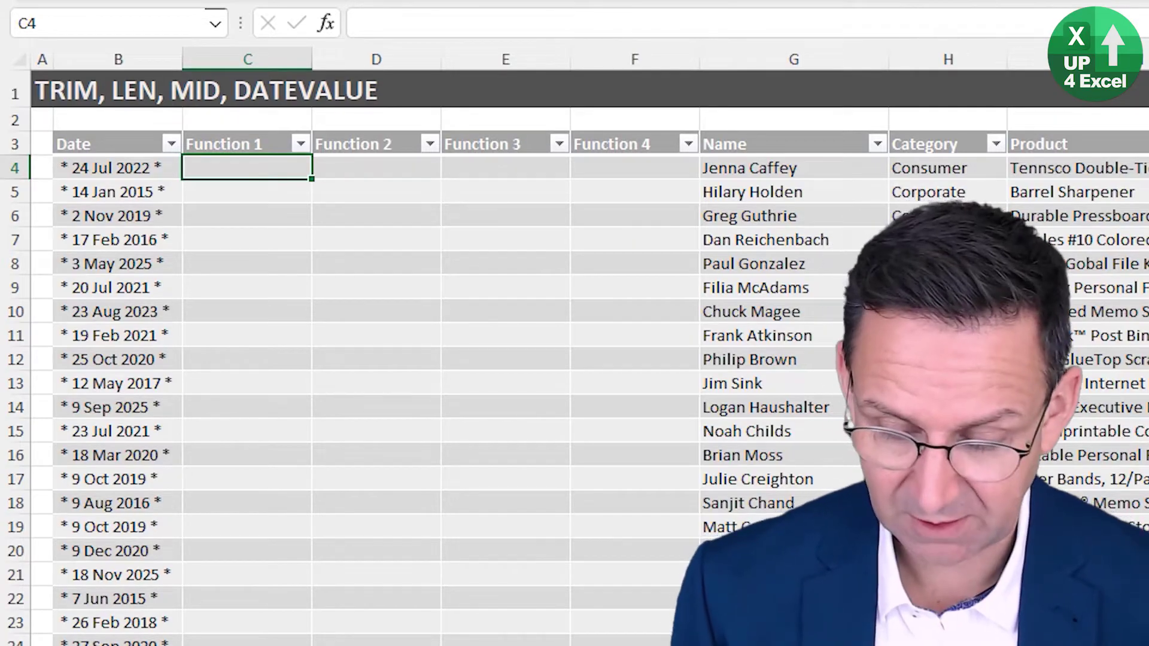
pyautogui.write('=tr')
pyautogui.press('Down')
pyautogui.press('Down')
pyautogui.press('Tab')
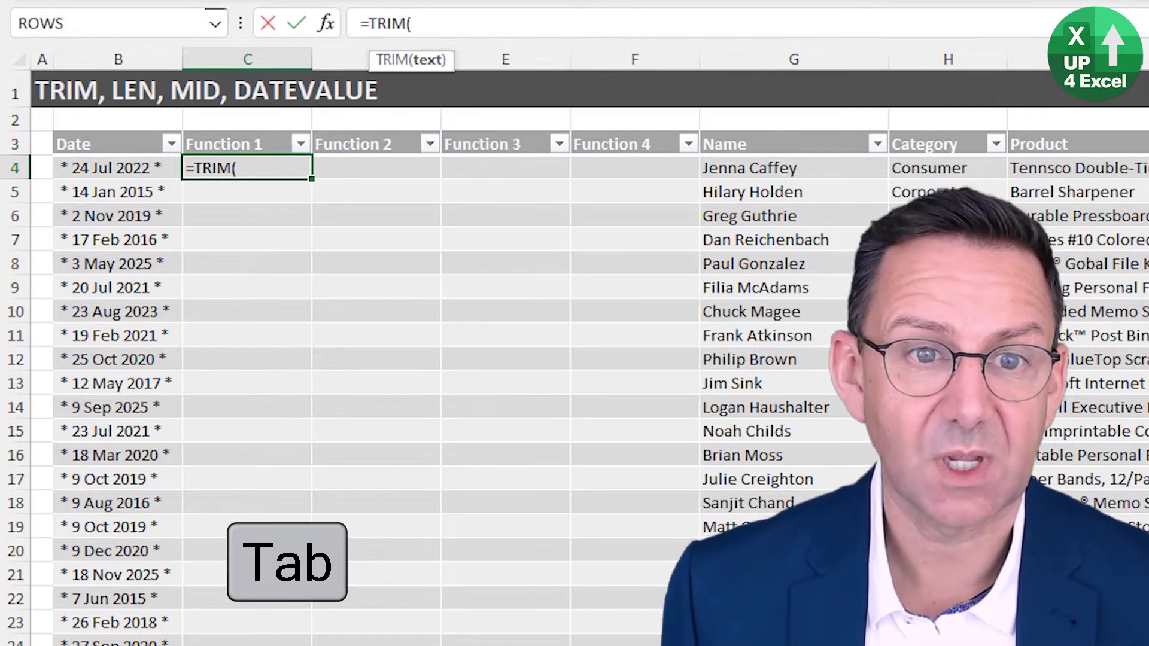
pyautogui.press('Left')
pyautogui.write(')')
pyautogui.press('Return')
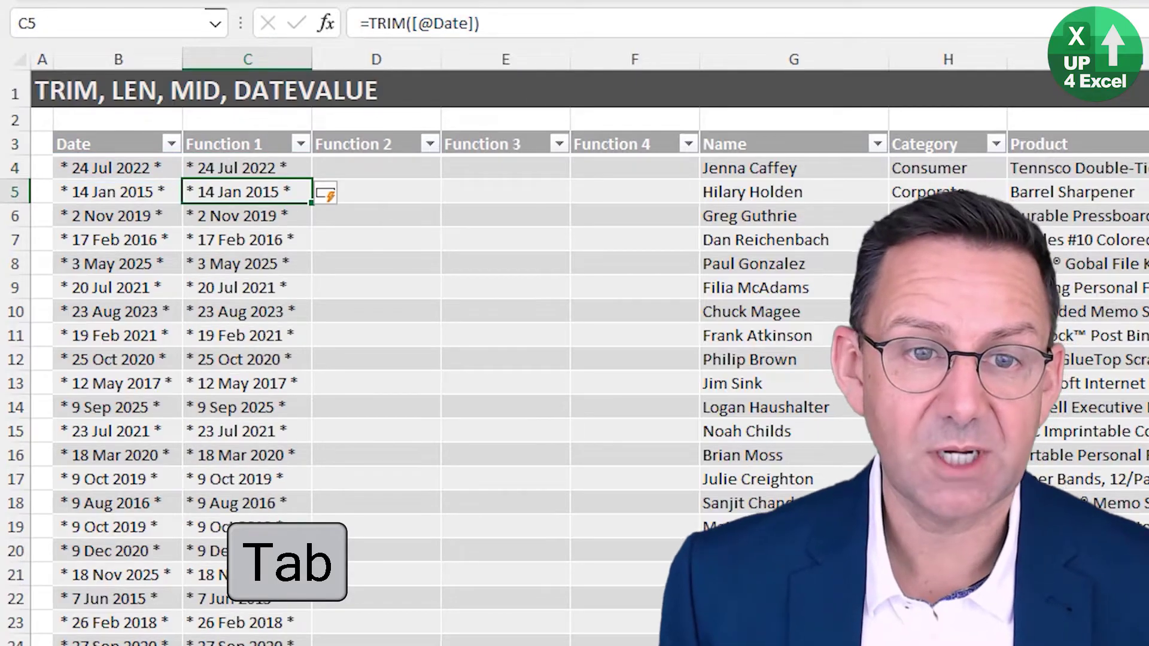
pyautogui.click(247, 168)
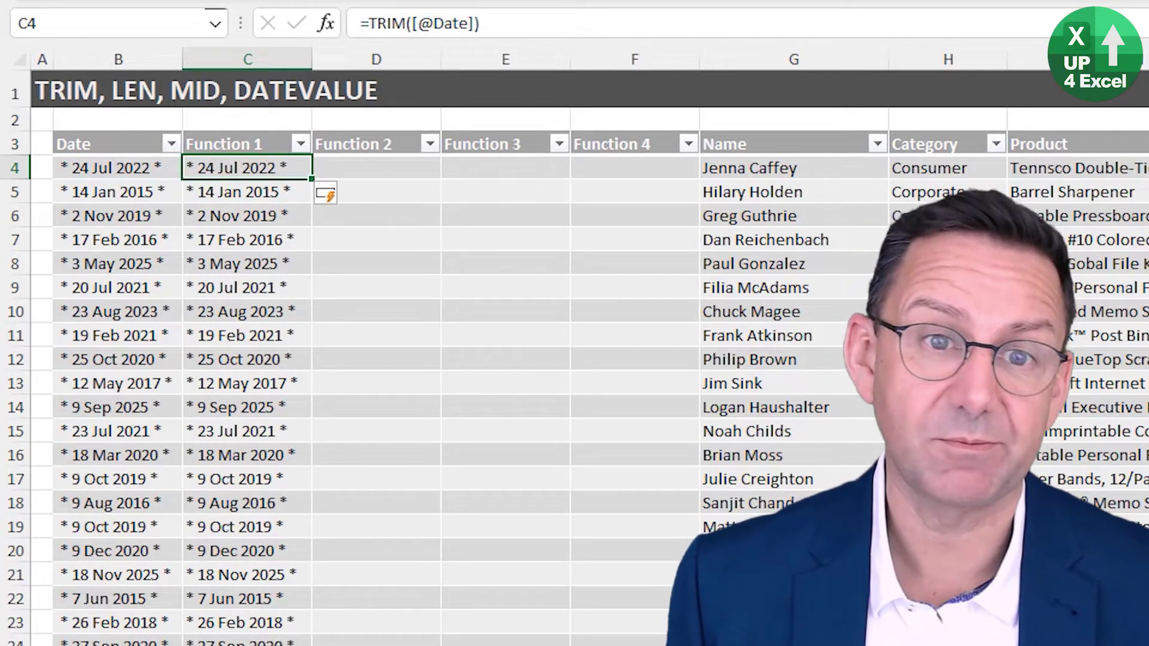
pyautogui.click(375, 168)
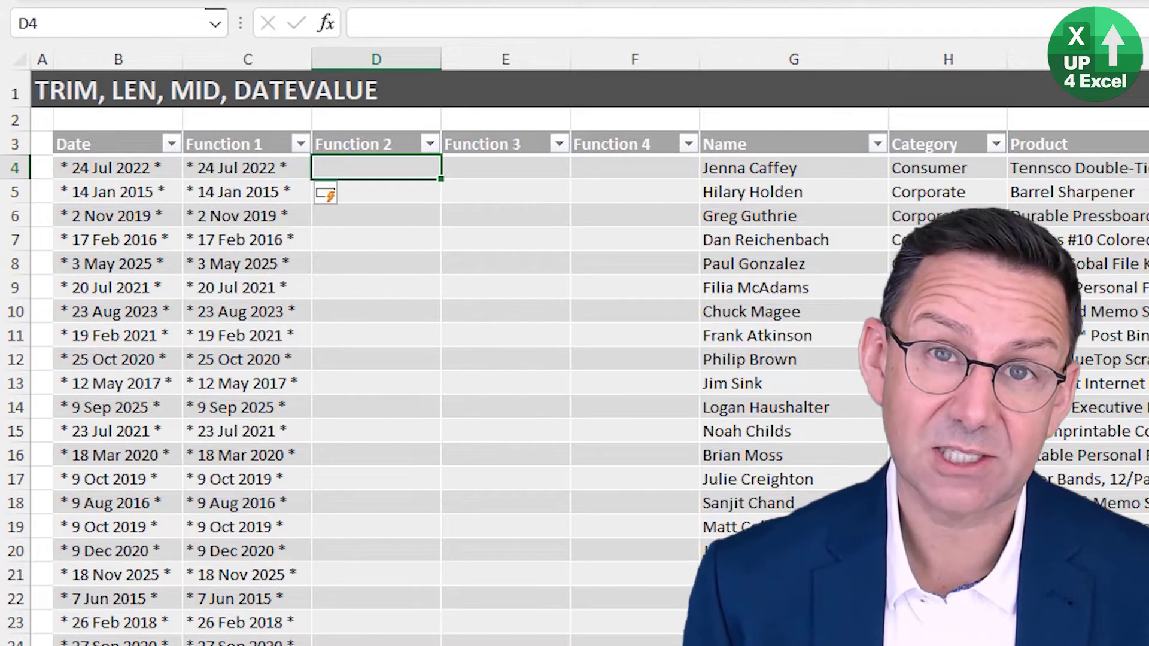
# Enter =LEN([@[Function 1]]) in D4 to count each trimmed date's characters
pyautogui.write('=len')
pyautogui.press('Tab')
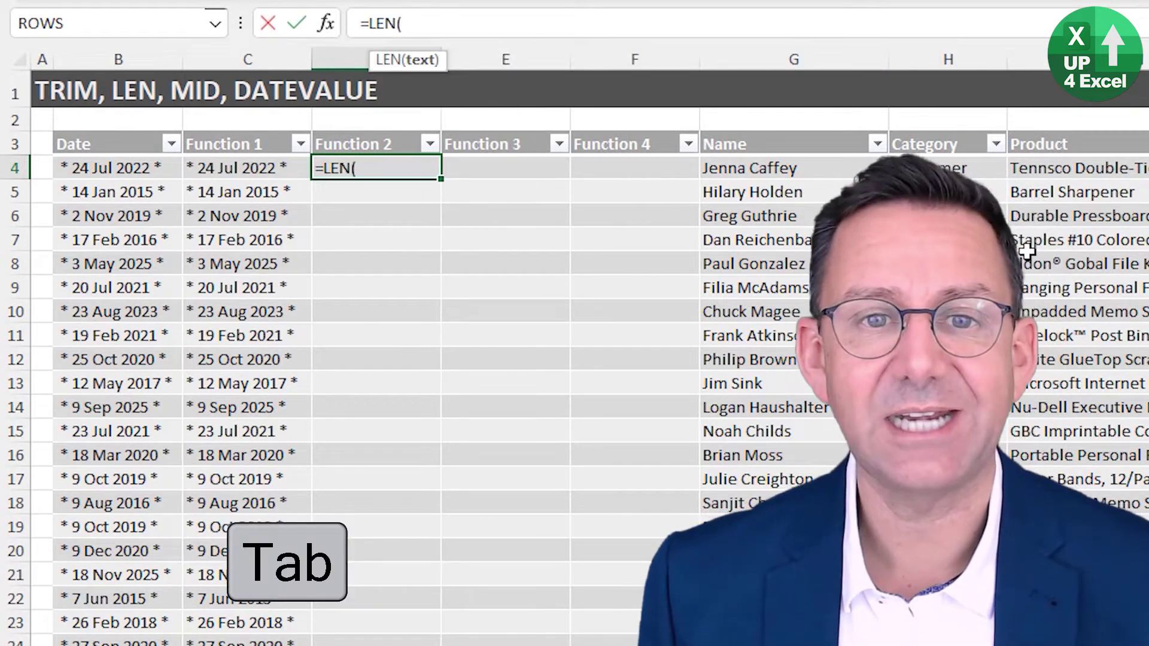
pyautogui.press('Left')
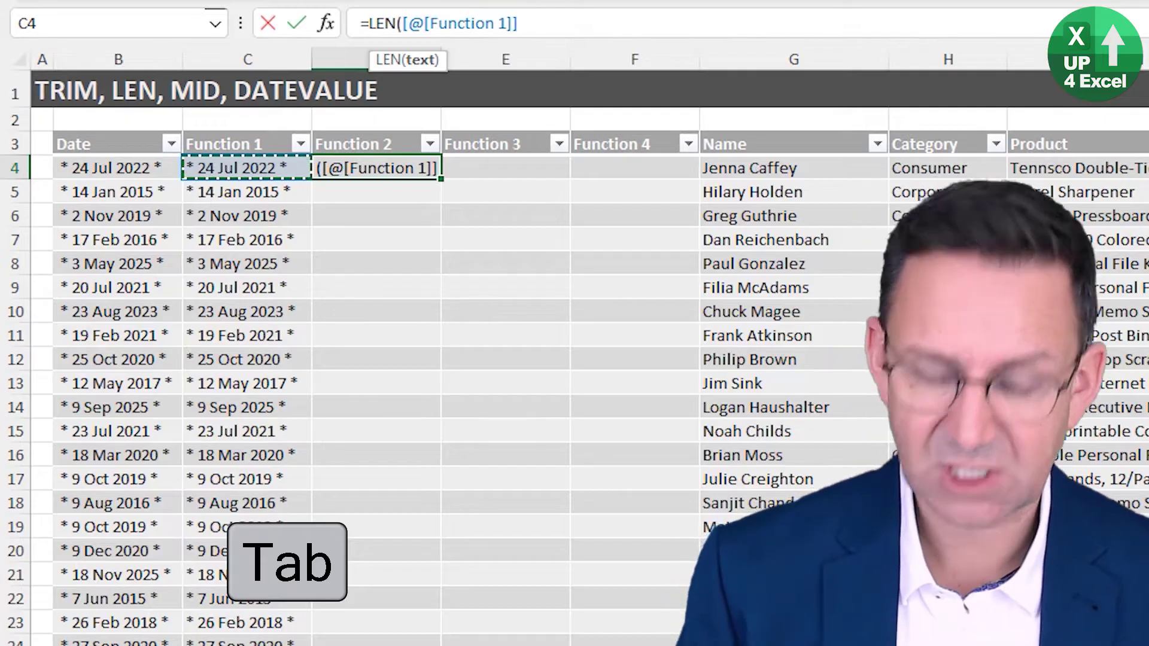
pyautogui.write(')')
pyautogui.press('Return')
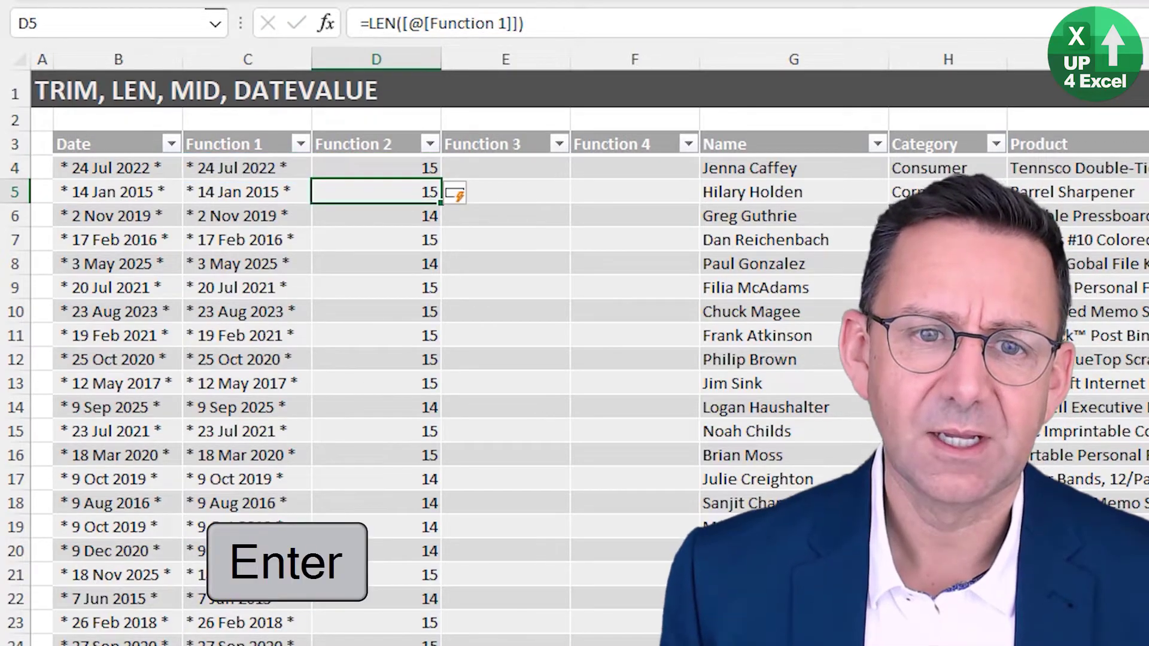
# Check the Function 2 filter list confirming lengths of 14 and 15
pyautogui.press('Return')
pyautogui.press('Up')
pyautogui.press('Up')
pyautogui.press('Up')
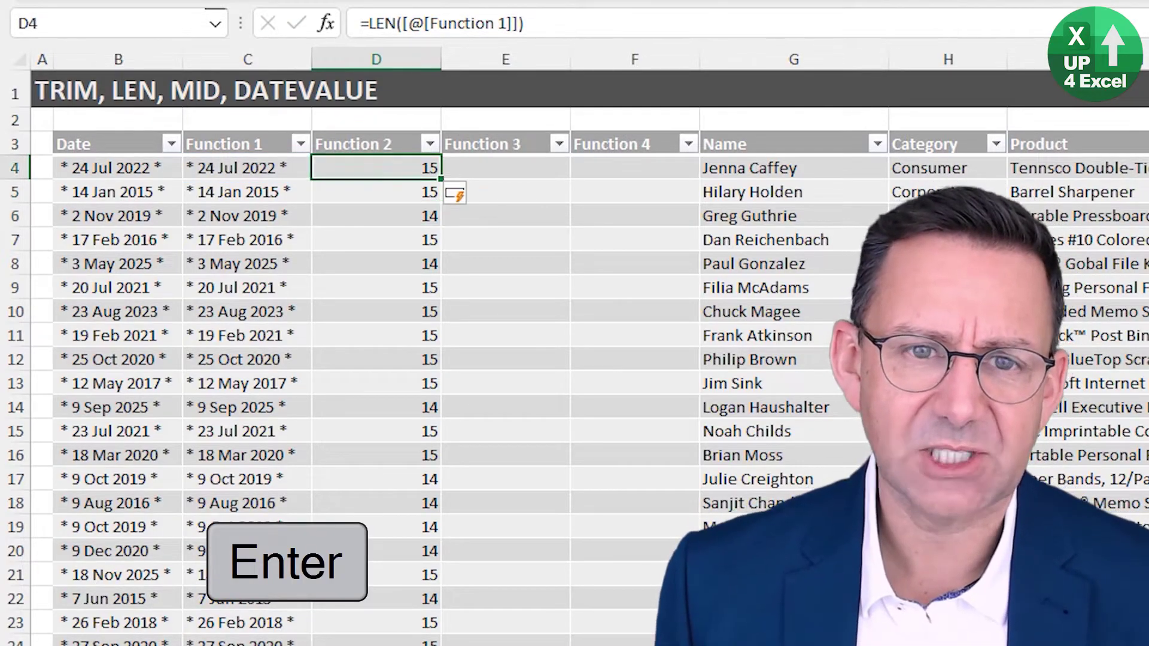
pyautogui.hotkey('alt', 'Down')
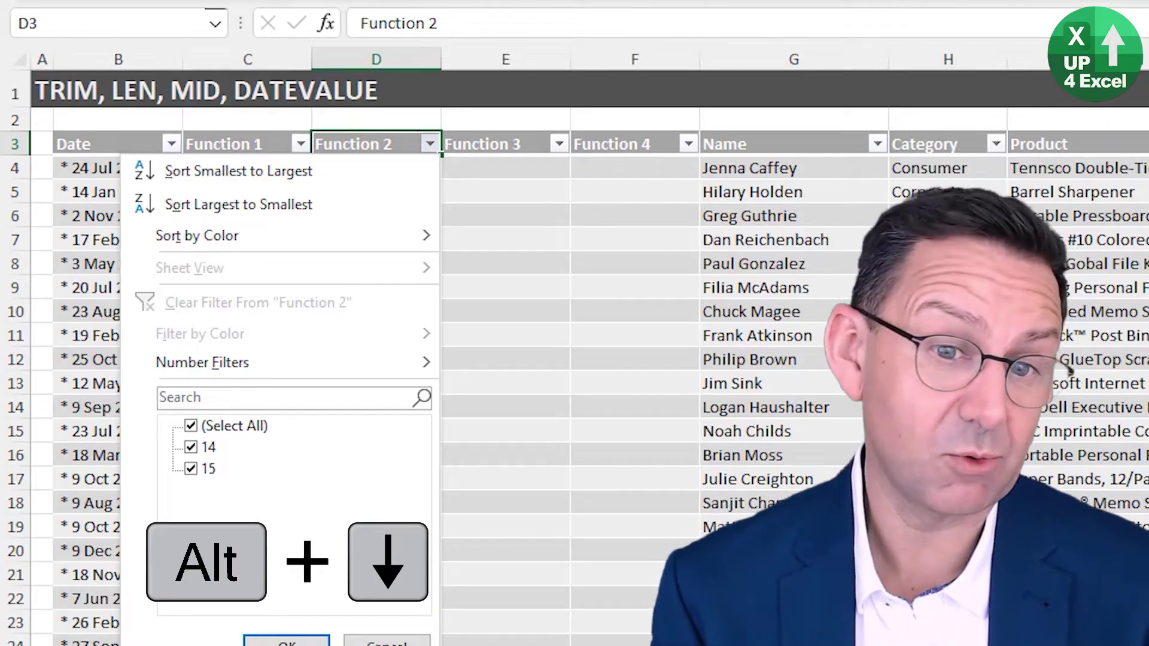
pyautogui.press('Escape')
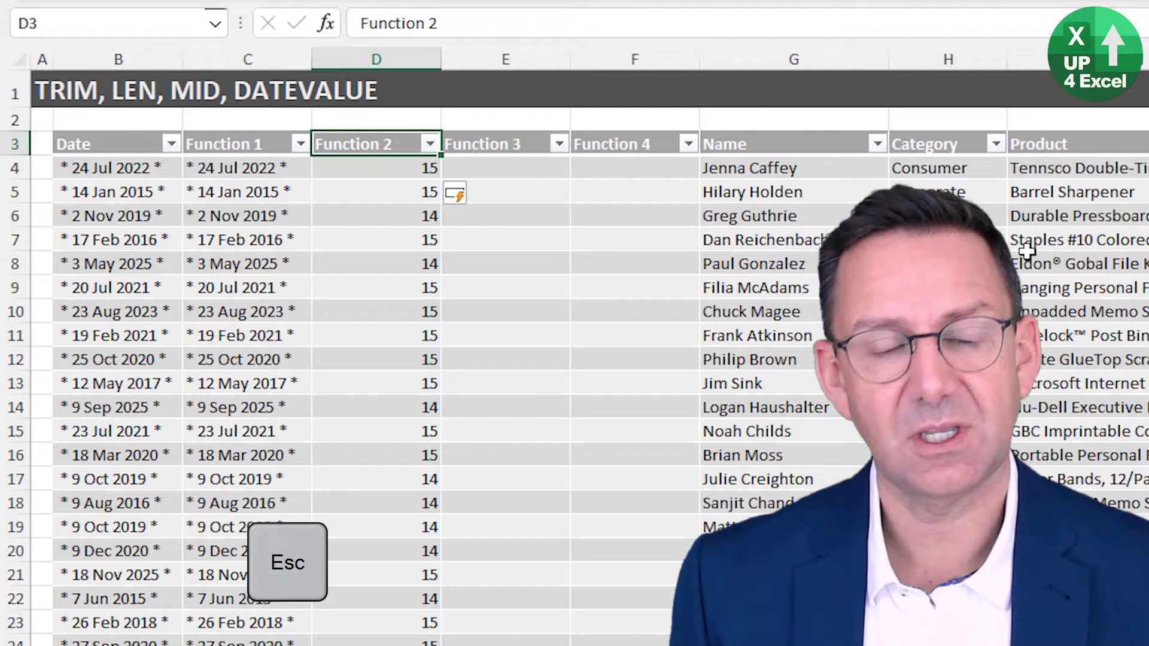
pyautogui.press('Down')
pyautogui.press('Right')
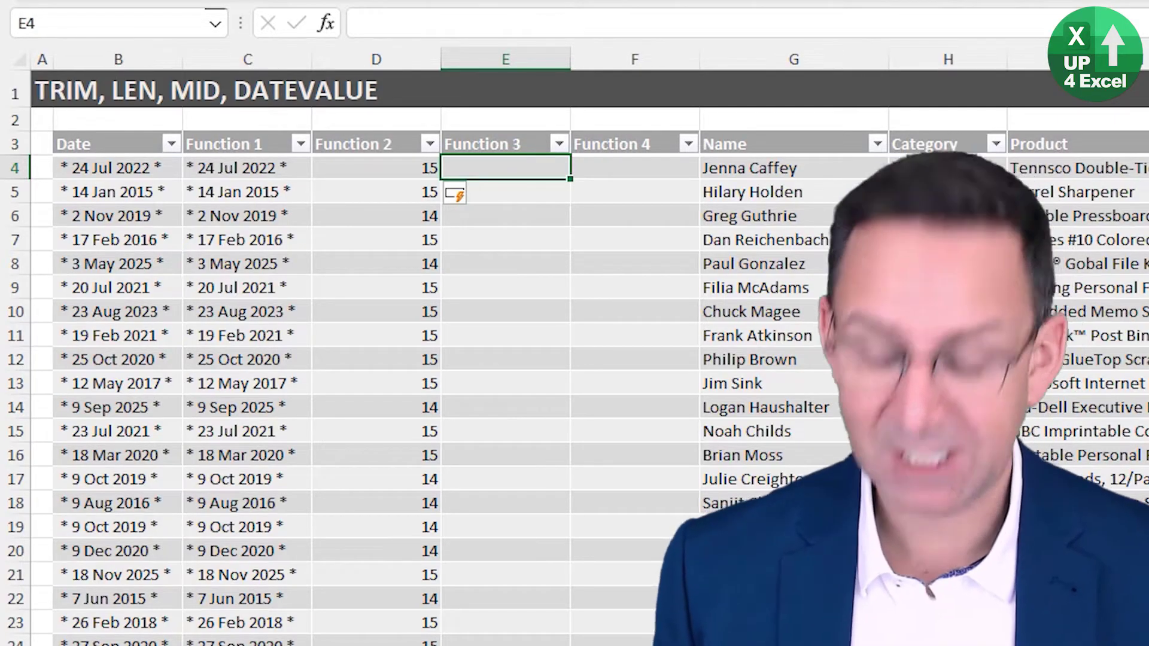
# Enter =MID([@[Function 1]],3,[@[Function 2]]-4) in E4 to extract plain dates like 24 Jul 2022
pyautogui.write('=mid')
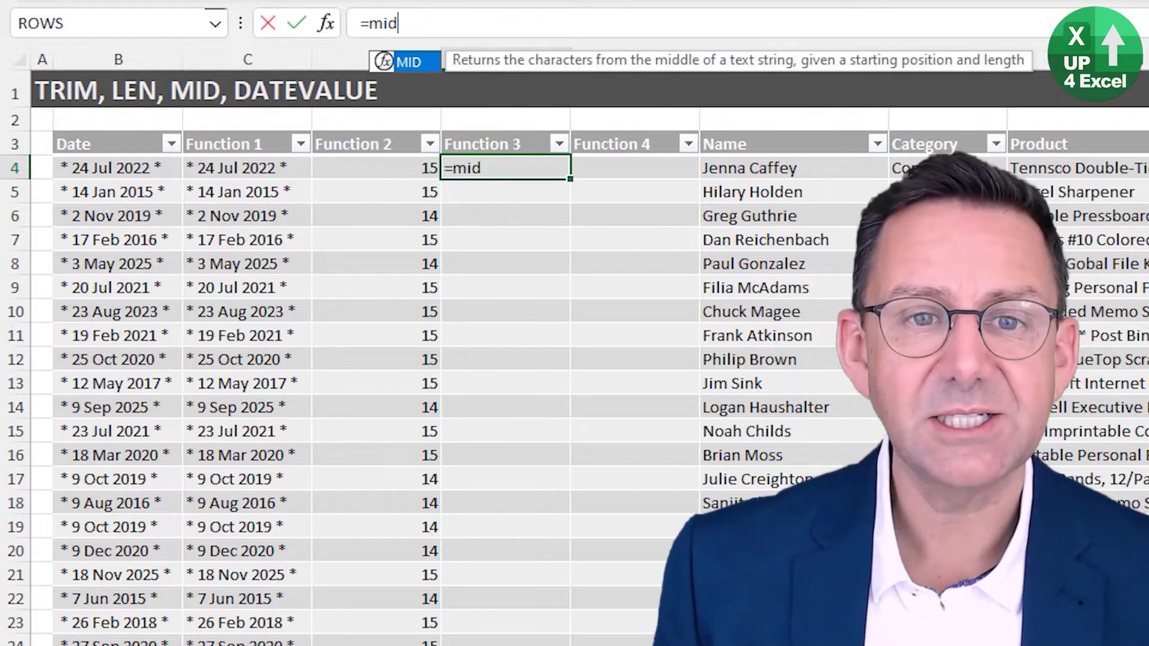
pyautogui.press('Tab')
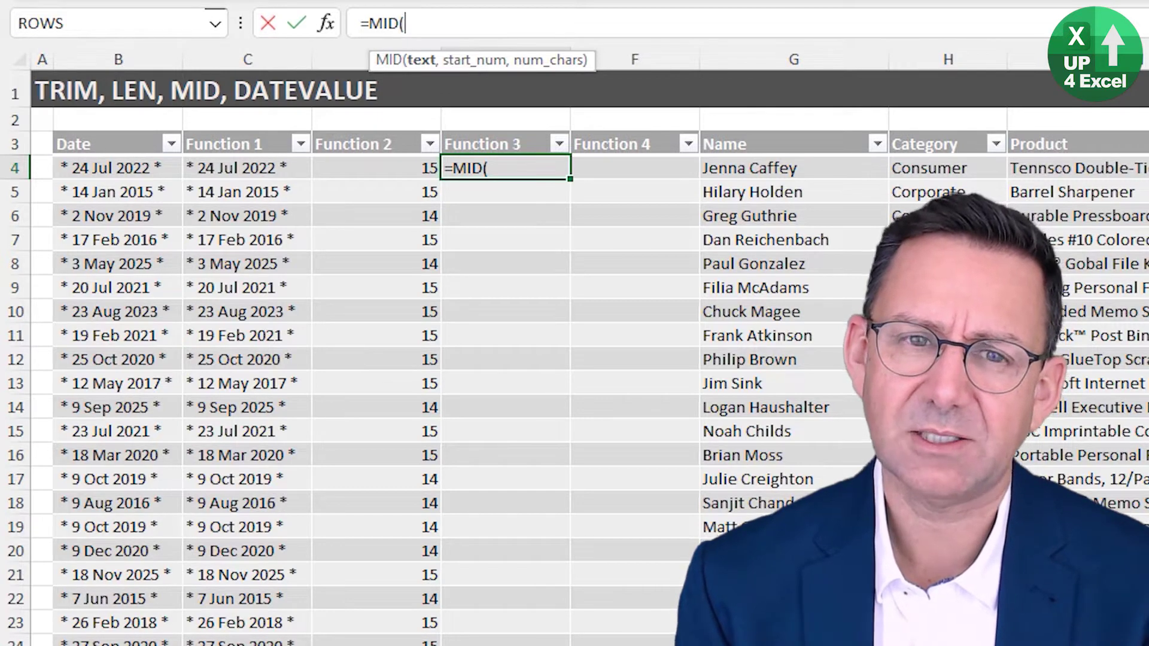
pyautogui.press('Left')
pyautogui.press('Left')
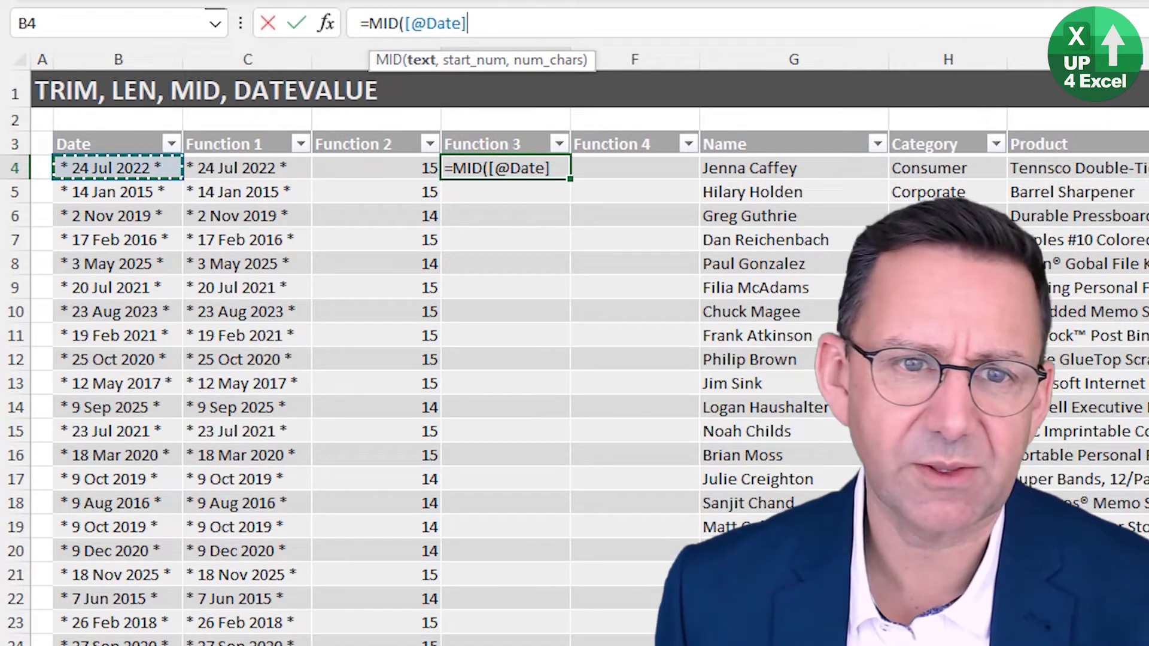
pyautogui.press('Right')
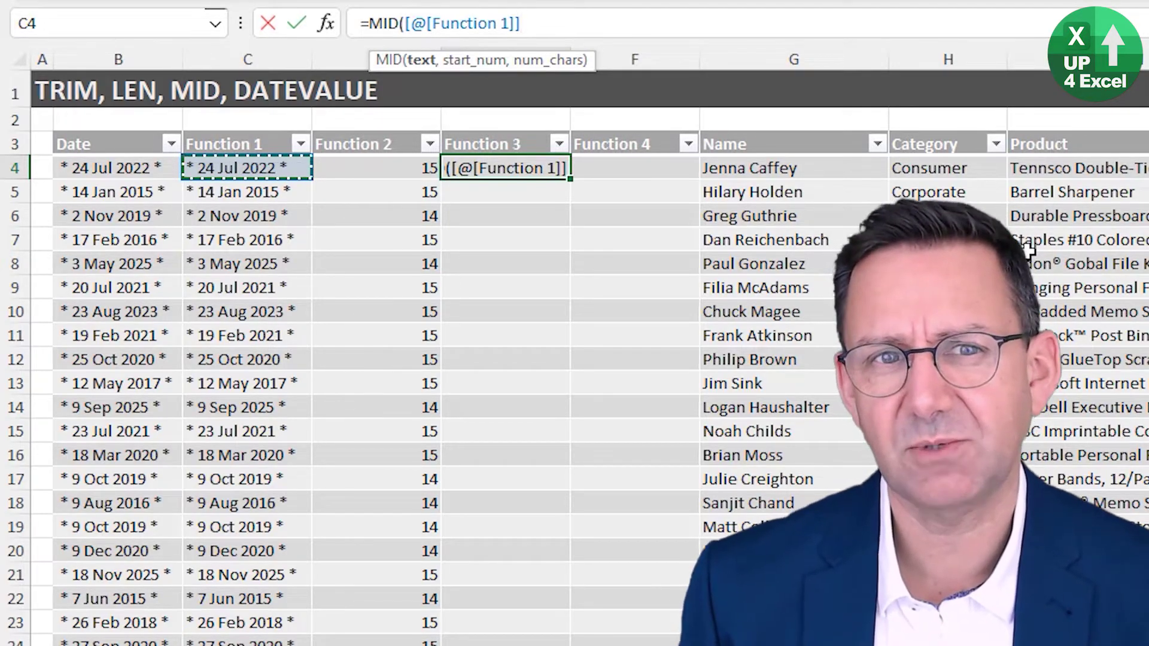
pyautogui.write(',3')
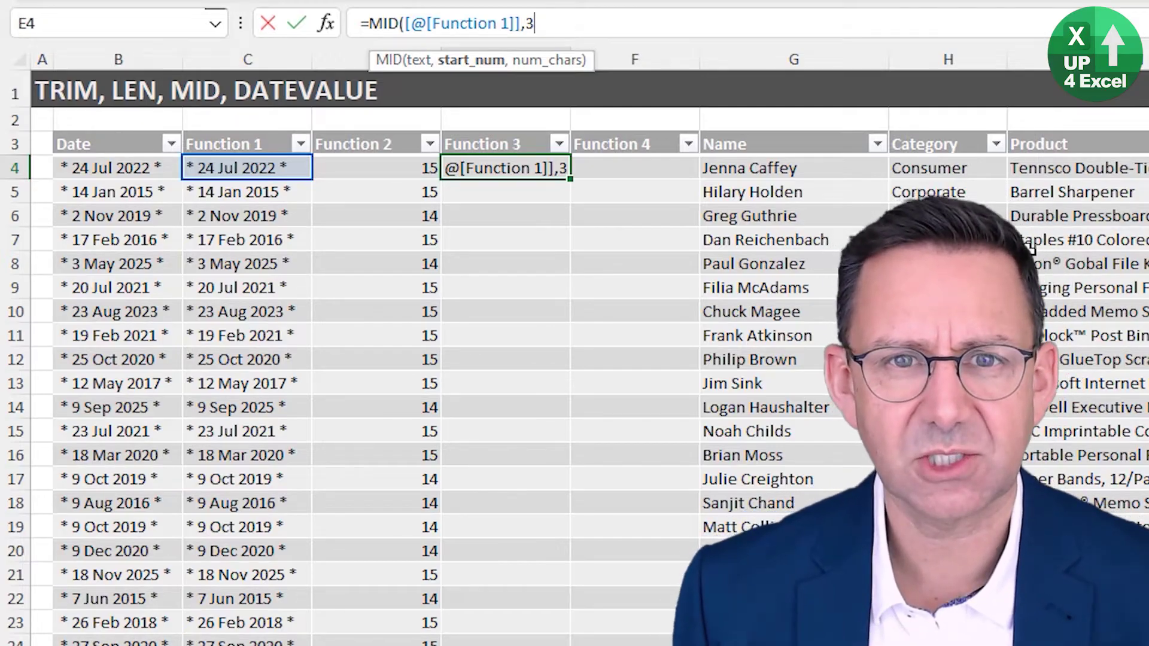
pyautogui.write(',')
pyautogui.click(376, 168)
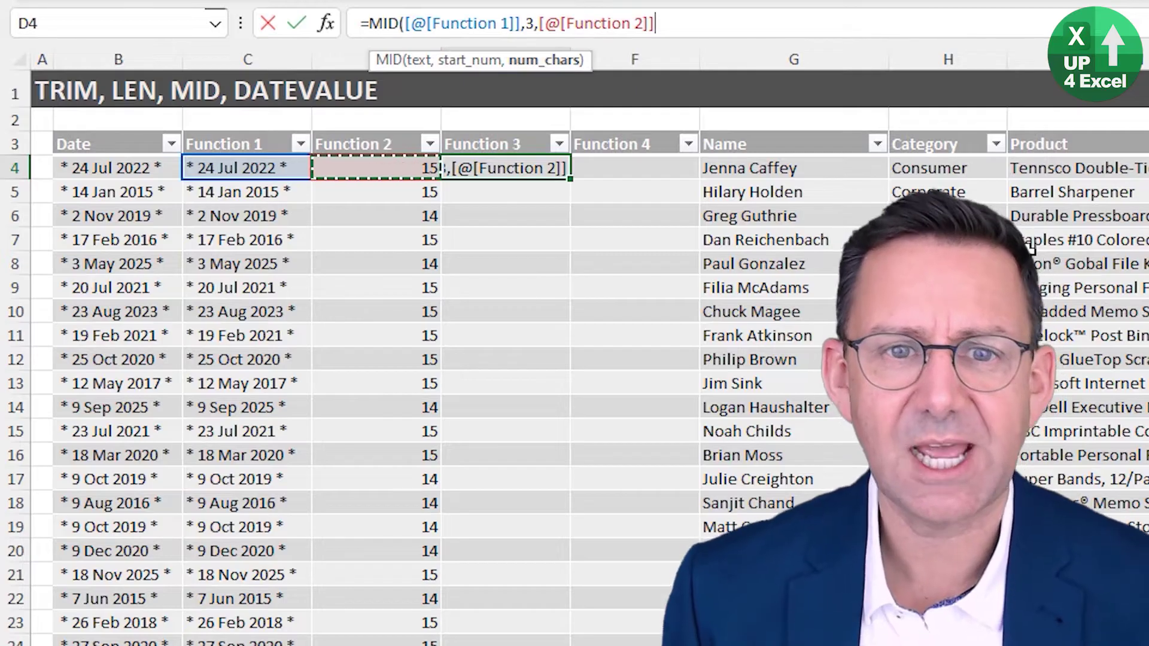
pyautogui.write('-4')
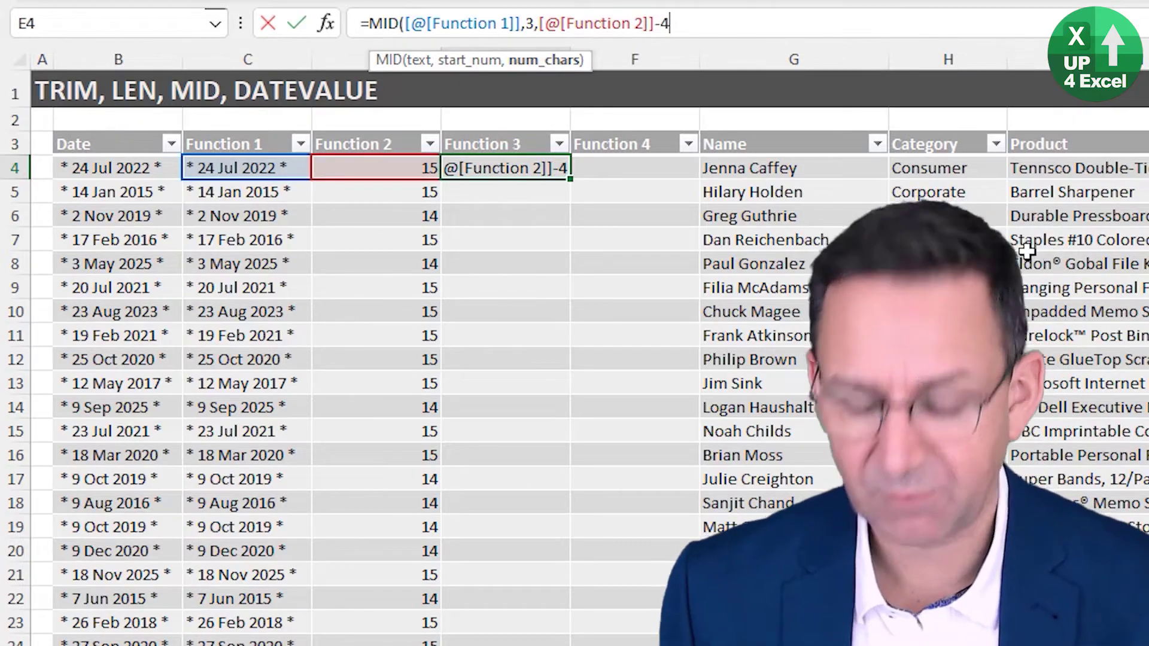
pyautogui.write(')')
pyautogui.press('Return')
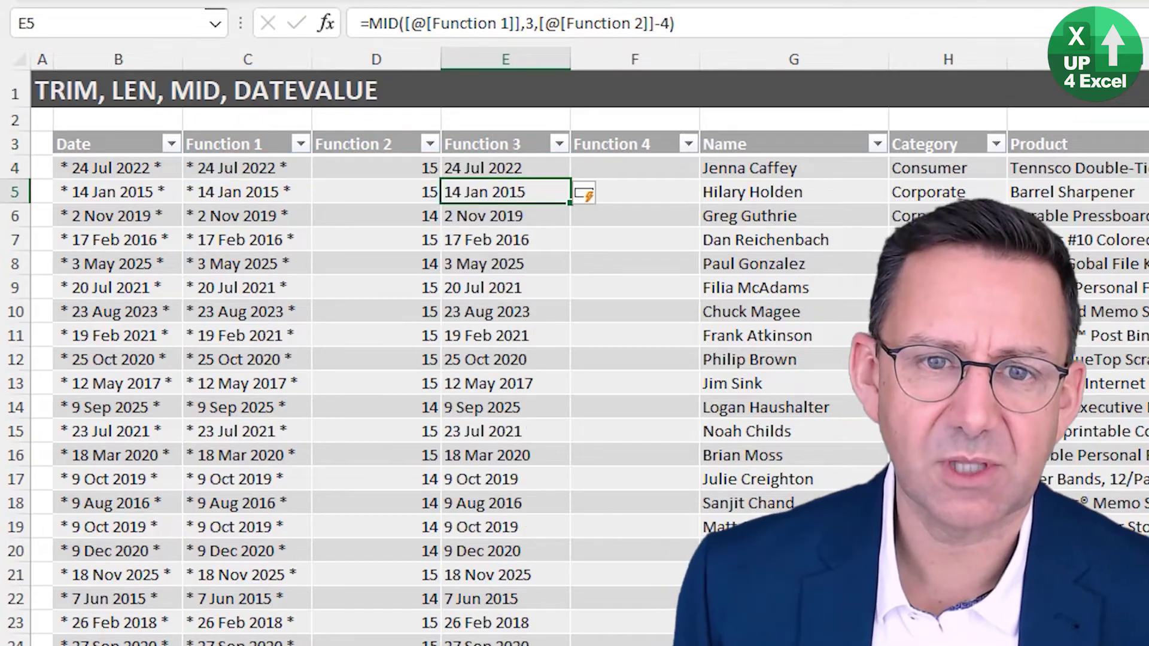
# Compare the Function 3 results with their lengths down to row 8, ending at F4
pyautogui.press('Up')
pyautogui.press('Left')
pyautogui.press('Down')
pyautogui.press('Right')
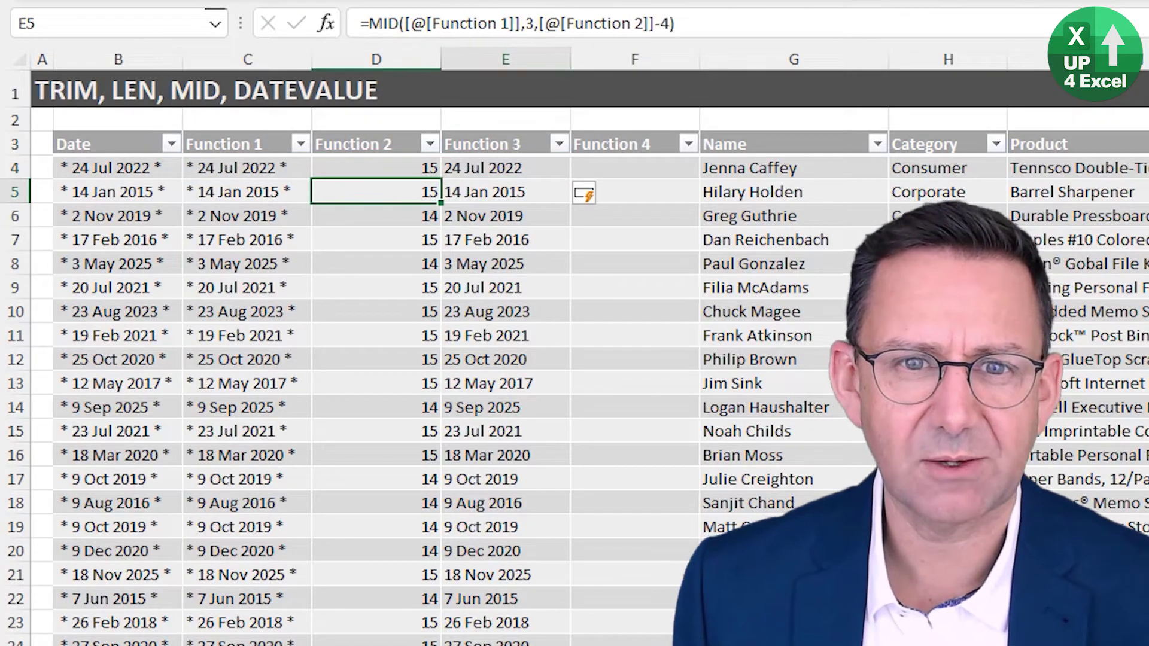
pyautogui.press('Down')
pyautogui.press('Down')
pyautogui.press('Down')
pyautogui.press('Left')
pyautogui.press('Left')
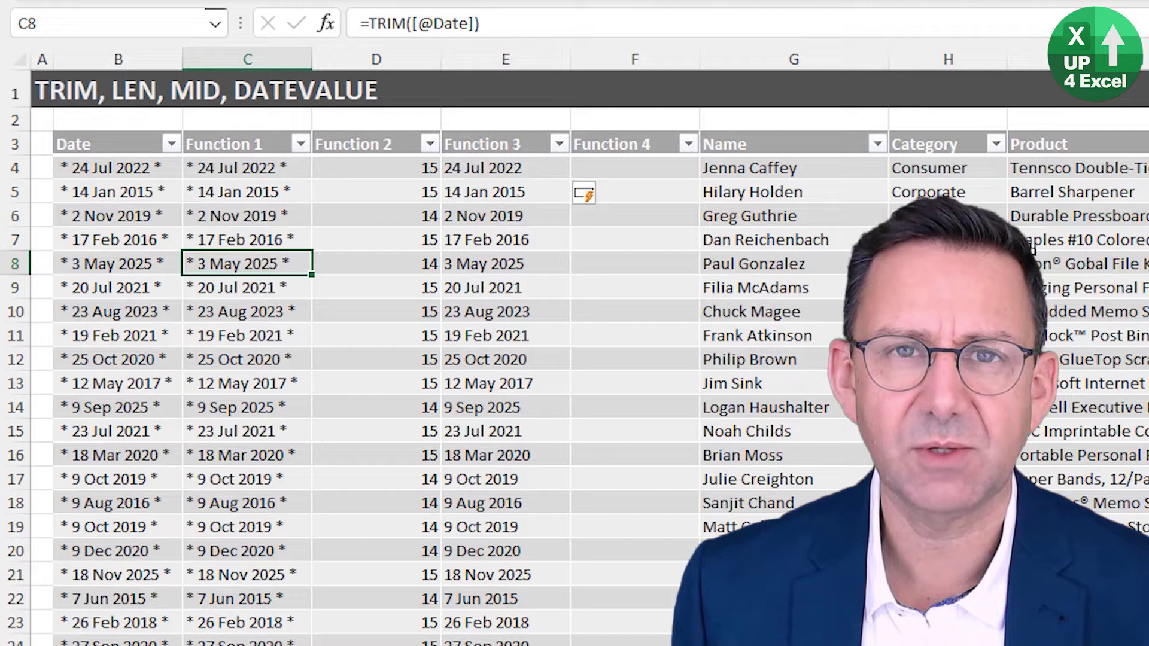
pyautogui.press('Right')
pyautogui.press('Right')
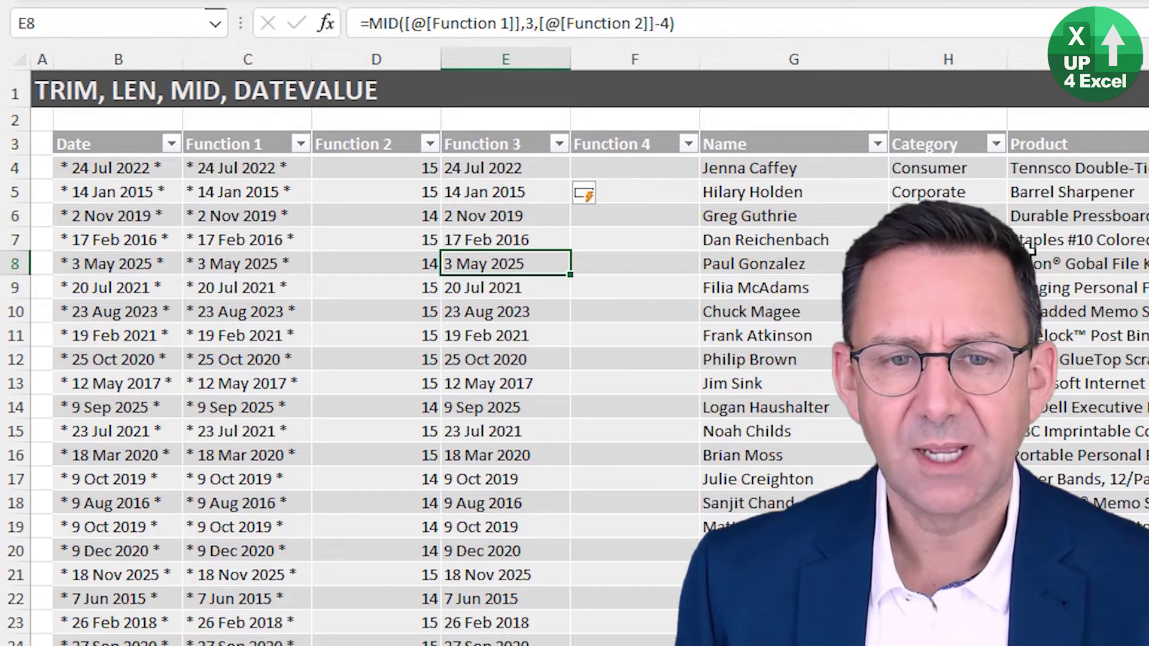
pyautogui.press('Up')
pyautogui.press('Up')
pyautogui.press('Up')
pyautogui.press('Up')
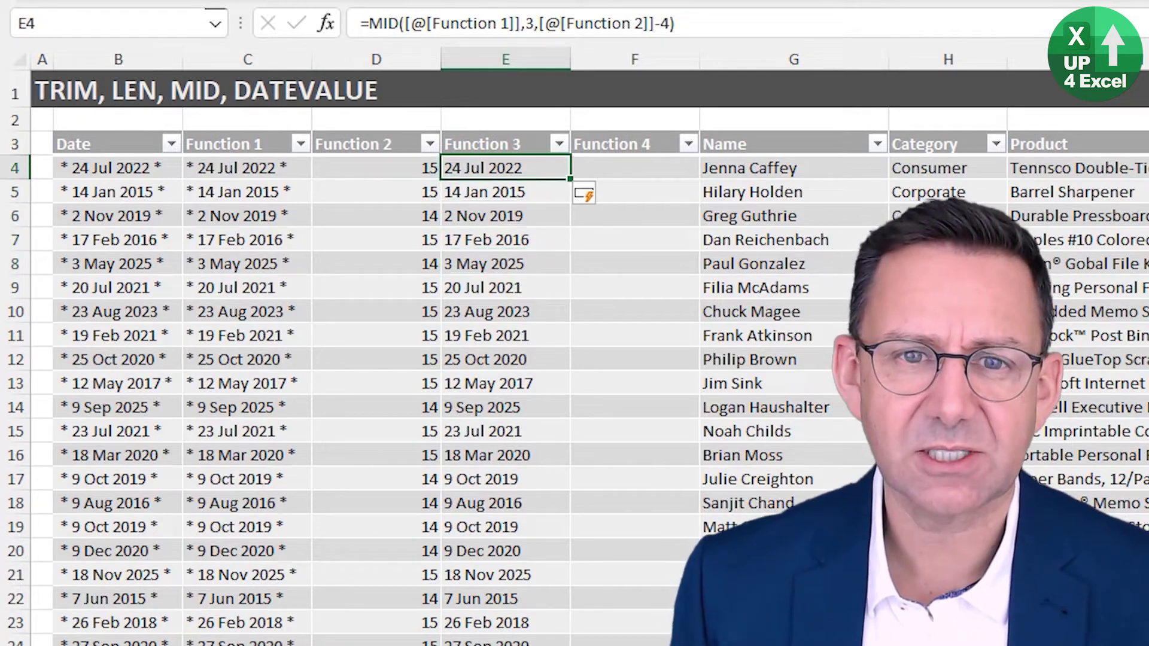
pyautogui.press('Up')
pyautogui.press('Down')
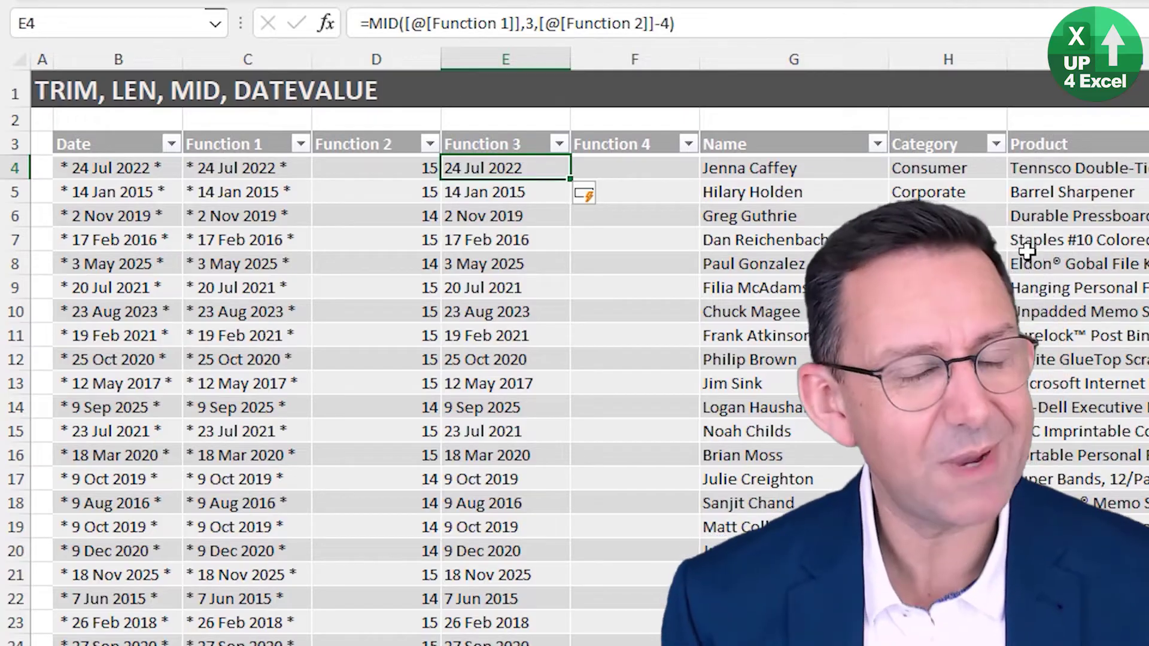
pyautogui.press('Right')
pyautogui.press('Right')
pyautogui.press('Left')
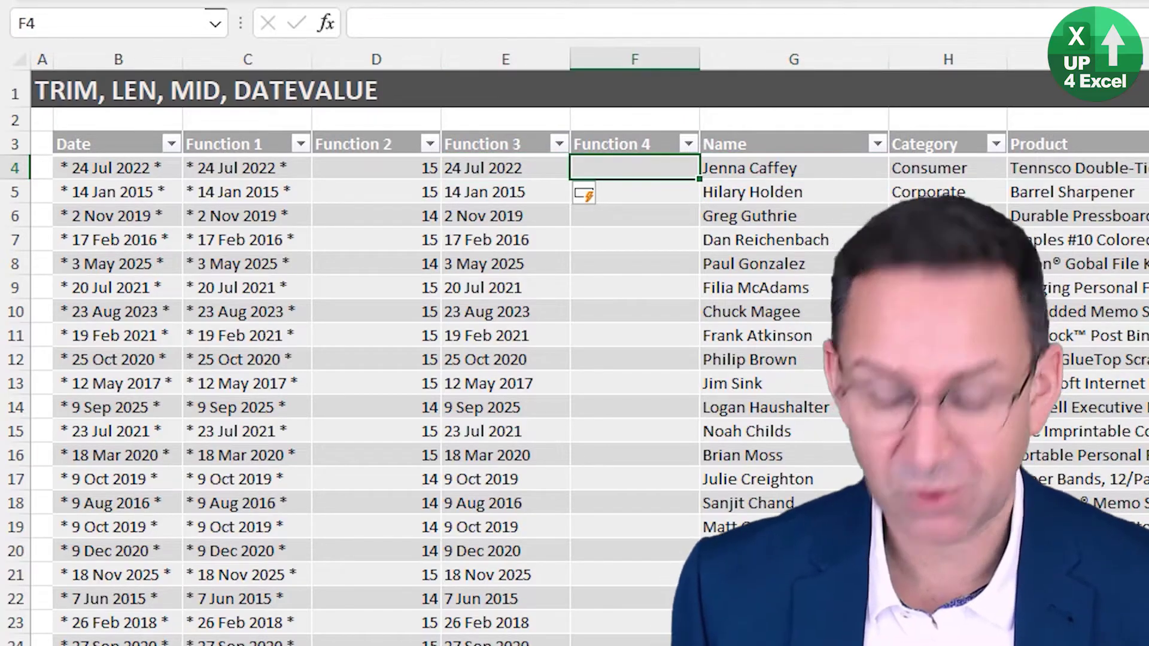
# Enter =DATEVALUE([@[Function 3]]) in F4 to fill the Function 4 column
pyautogui.write('=da')
pyautogui.press('Down')
pyautogui.press('Tab')
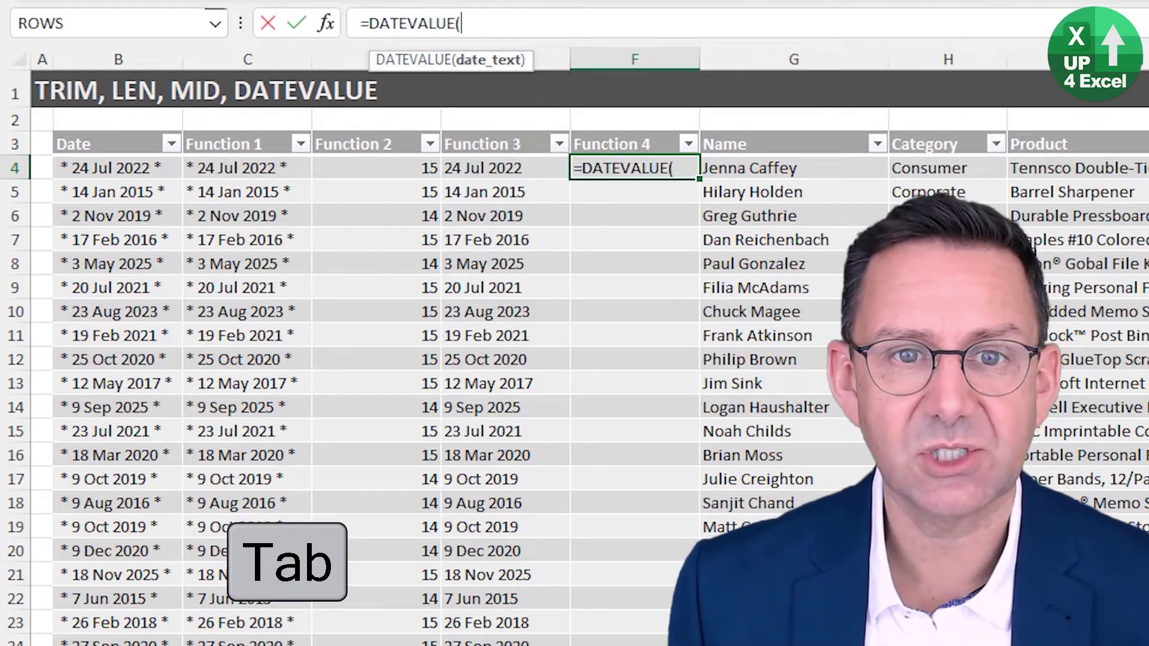
pyautogui.press('Left')
pyautogui.write(')')
pyautogui.press('Return')
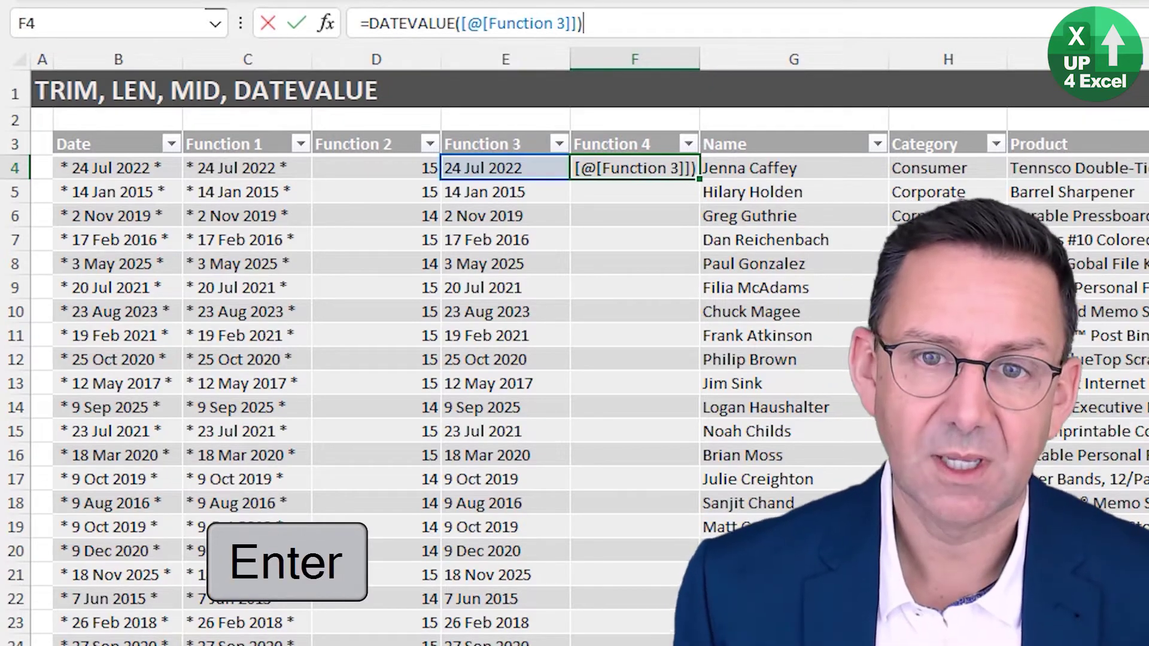
# Format the whole Function 4 column as dd-Mmm-yy dates with Ctrl+#
pyautogui.click(635, 168)
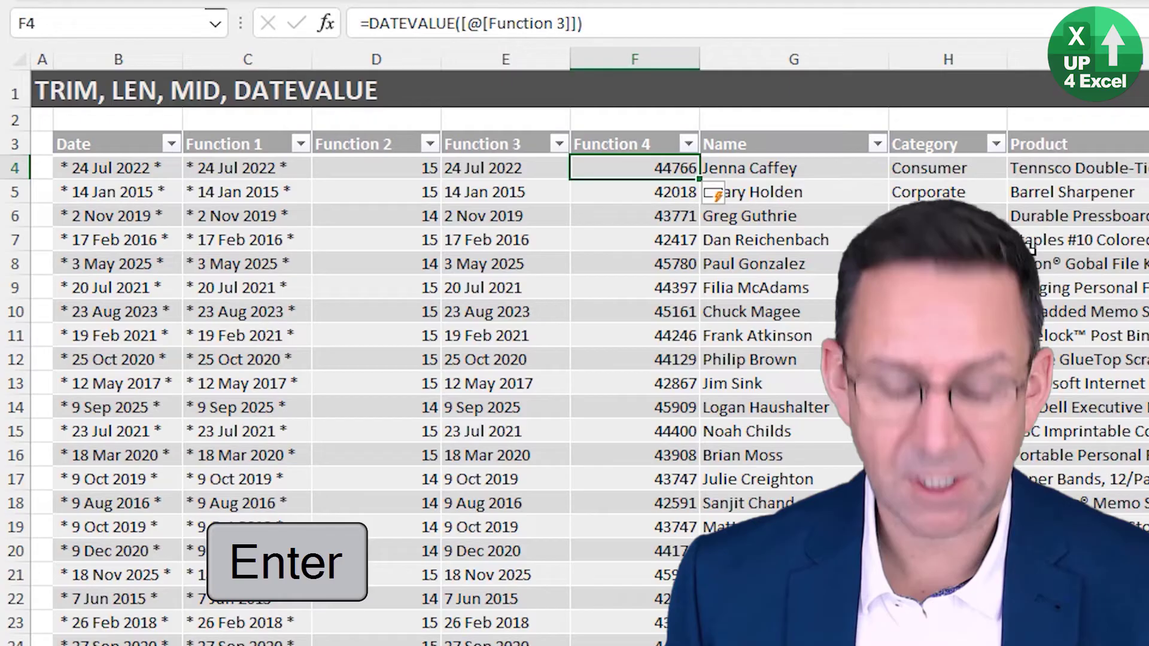
pyautogui.hotkey('ctrl', 'space')
pyautogui.scroll(-15, 575, 348)
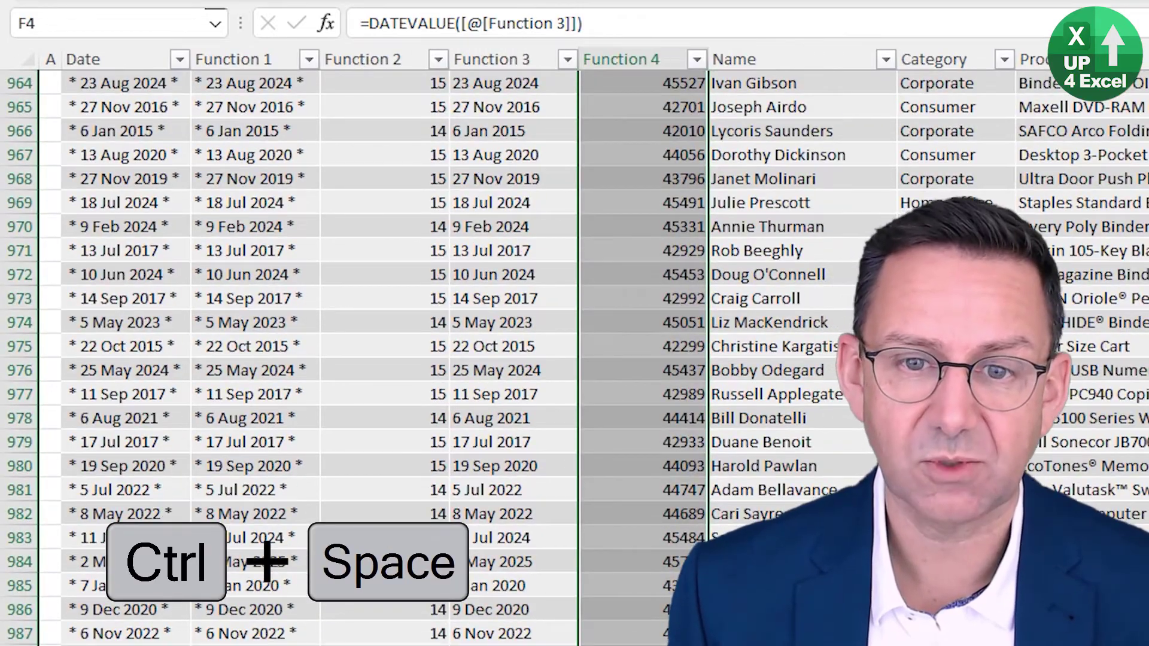
pyautogui.hotkey('ctrl', 'shift', '3')
pyautogui.scroll(15, 575, 347)
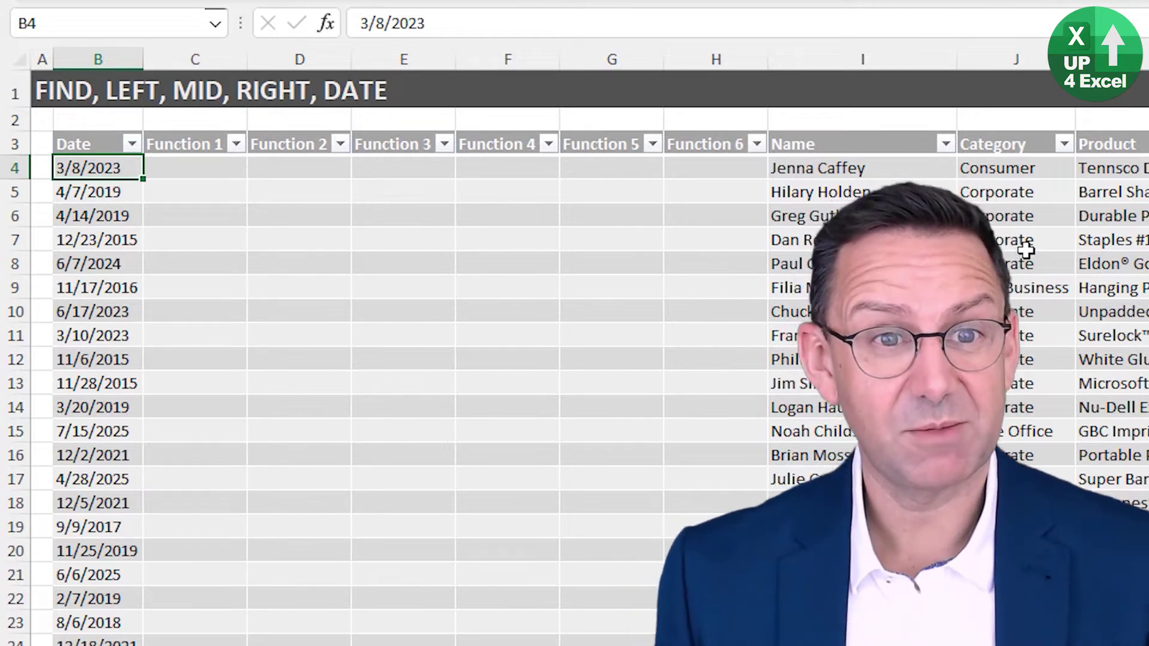
pyautogui.press('Right')
pyautogui.write('=')
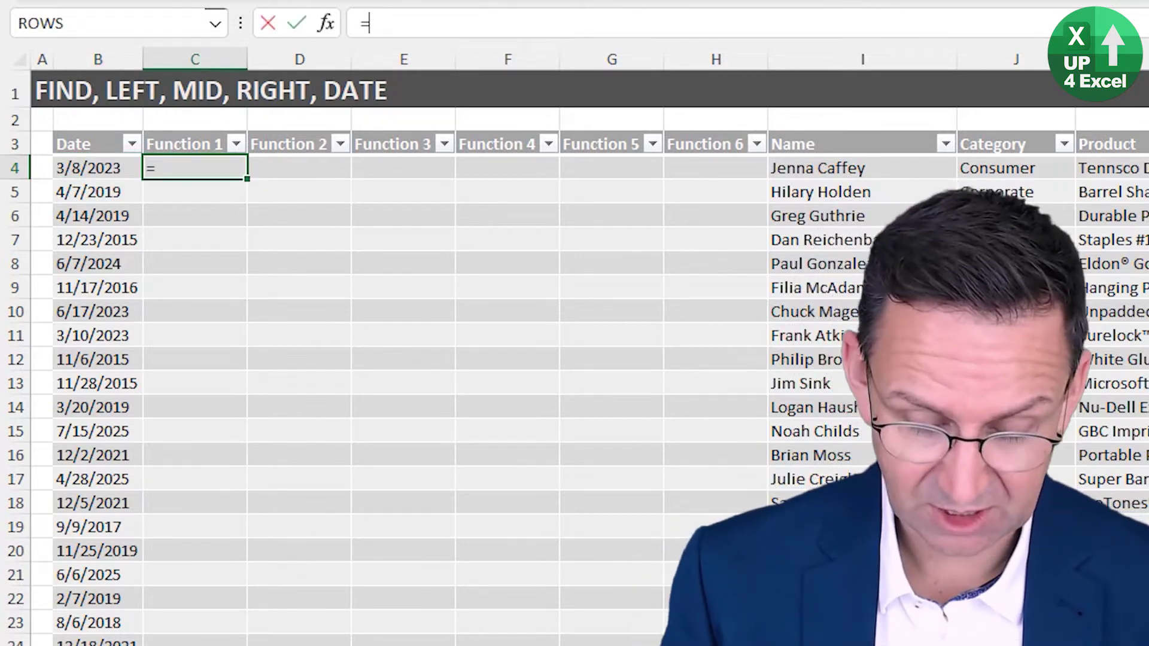
pyautogui.write('date')
pyautogui.press('Down')
pyautogui.press('Tab')
pyautogui.press('Left')
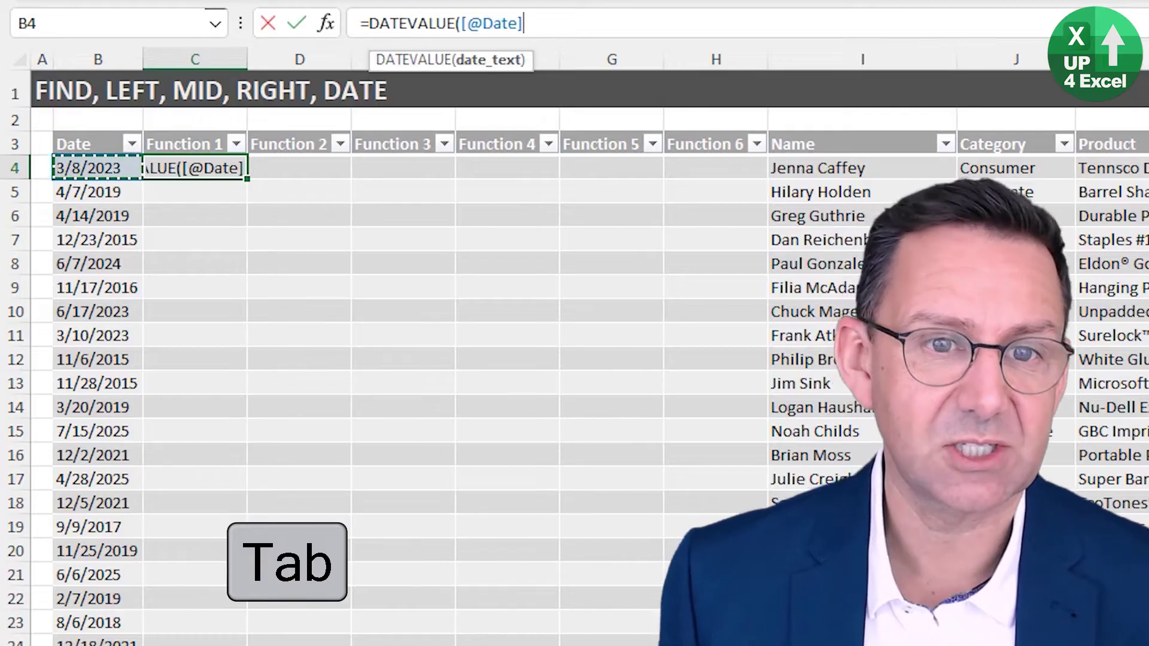
pyautogui.write(')')
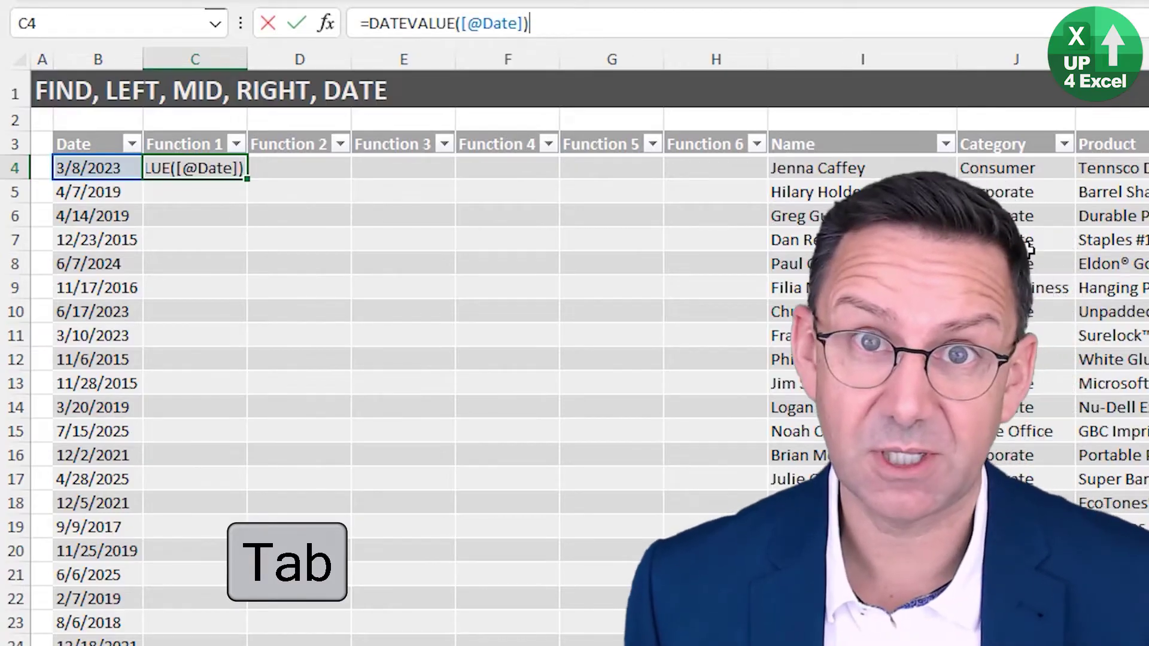
pyautogui.press('Return')
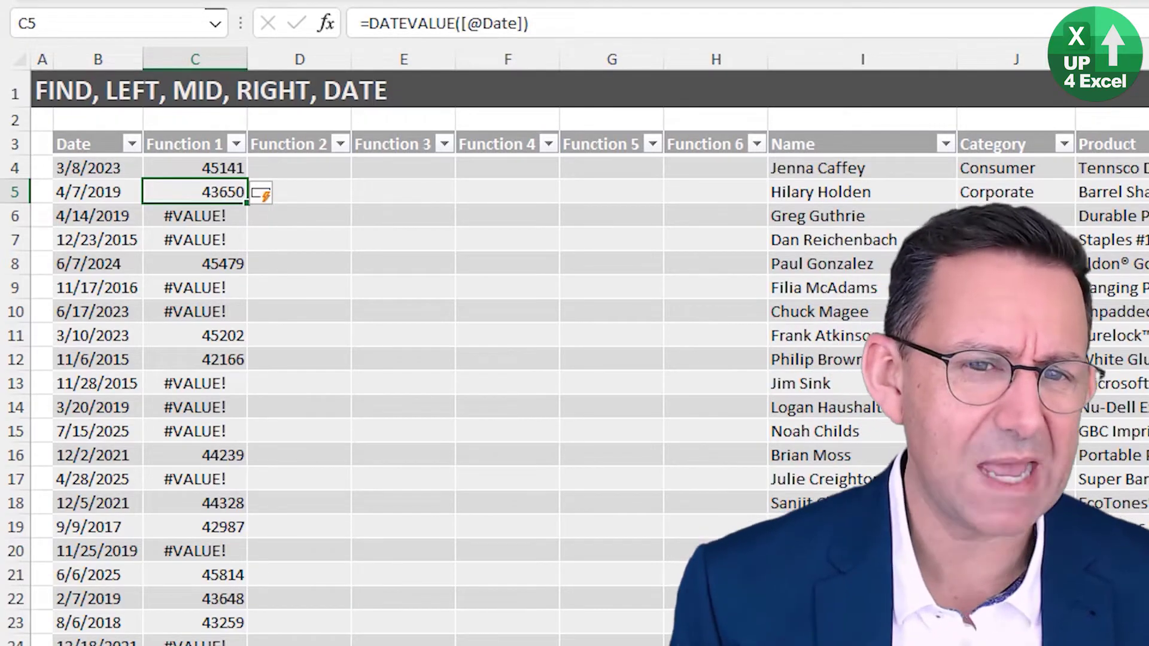
pyautogui.press('Down')
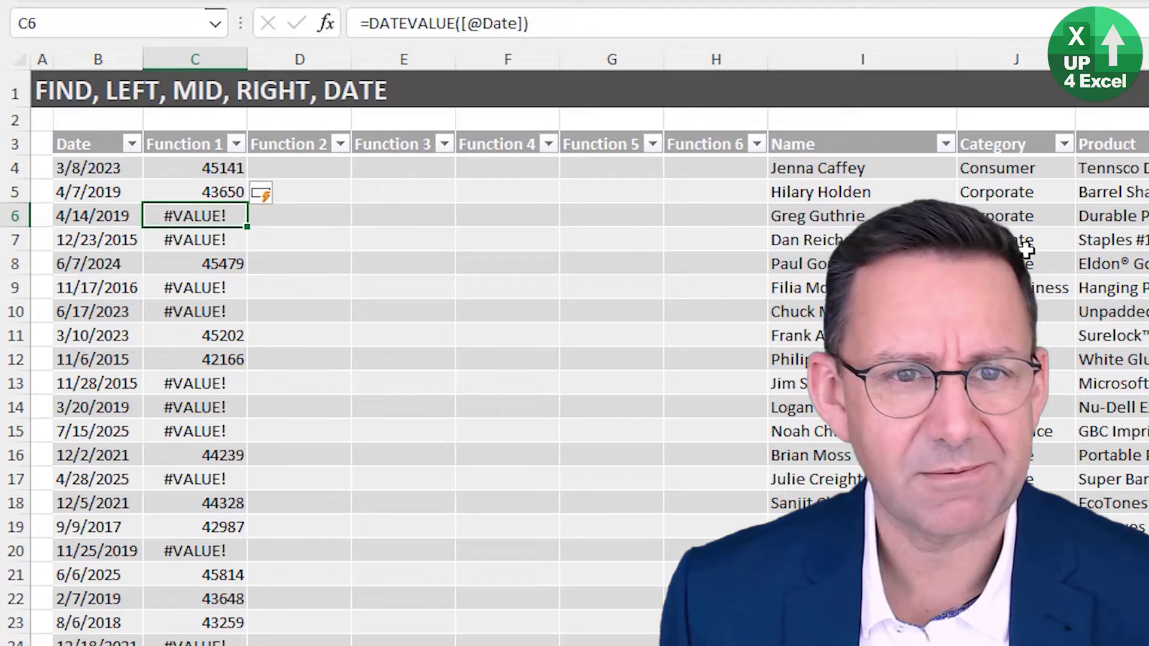
pyautogui.press('Down')
pyautogui.press('Up')
pyautogui.press('Left')
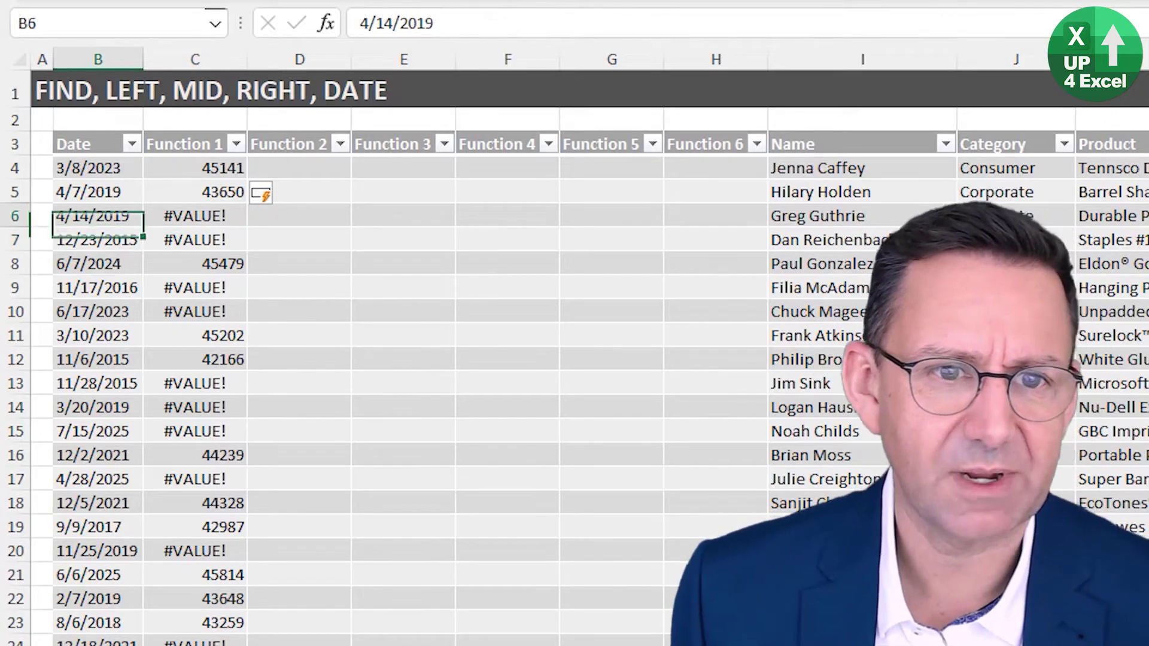
pyautogui.press('Down')
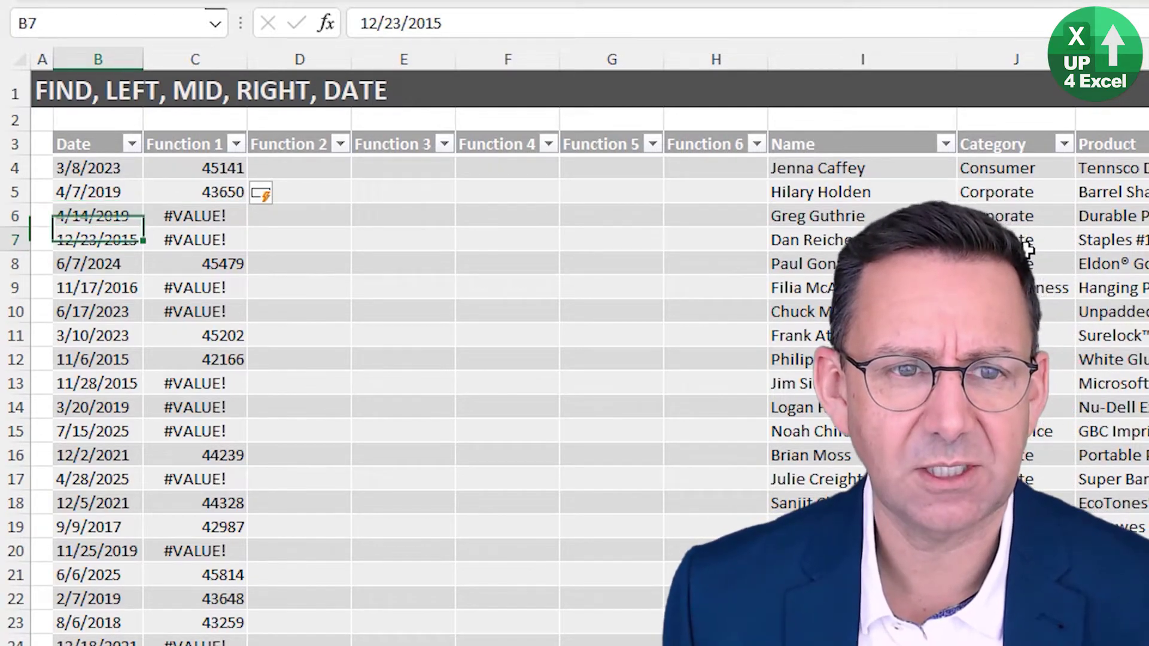
pyautogui.press('Up')
pyautogui.press('Down')
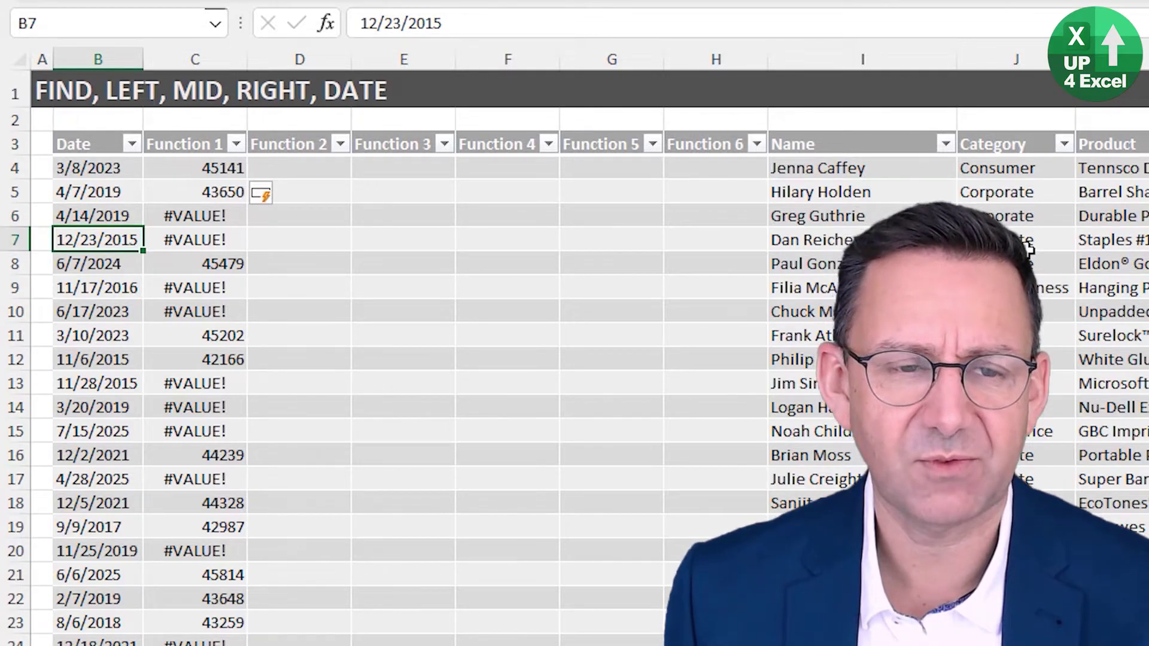
pyautogui.press('Up')
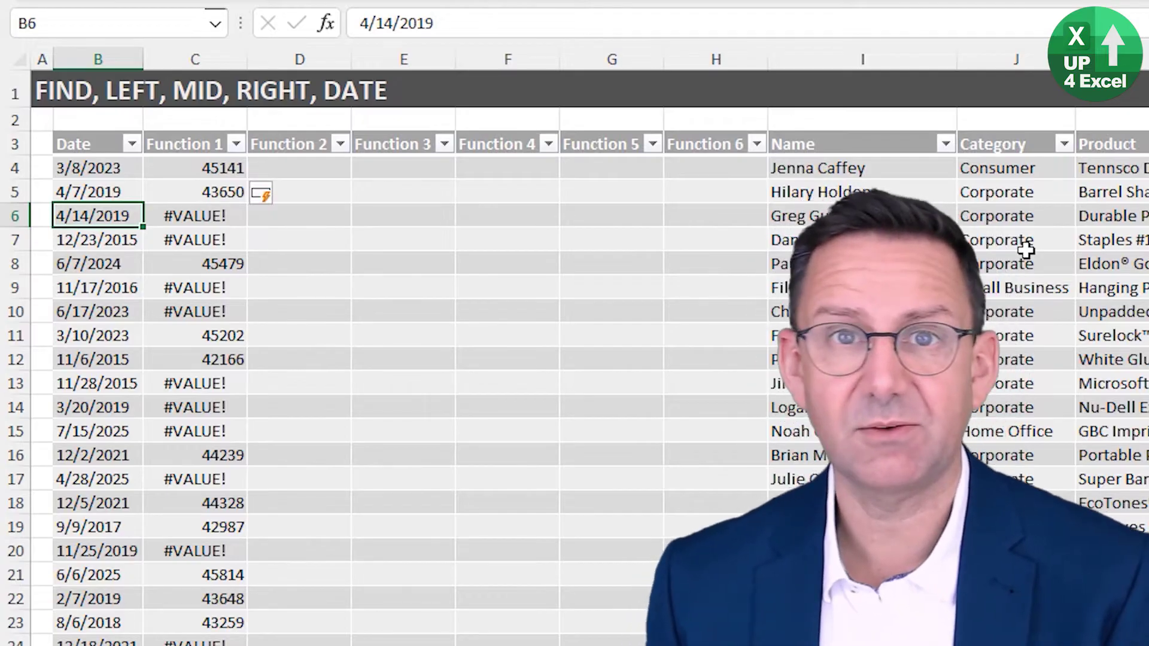
pyautogui.press('Right')
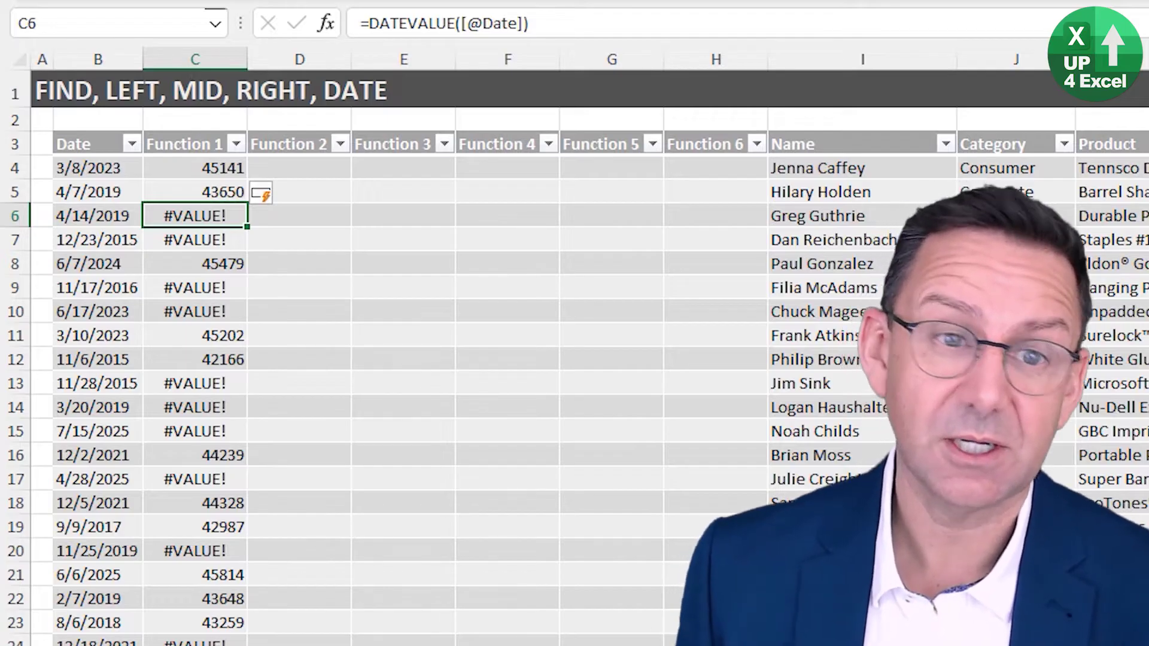
pyautogui.press('Up')
pyautogui.press('Up')
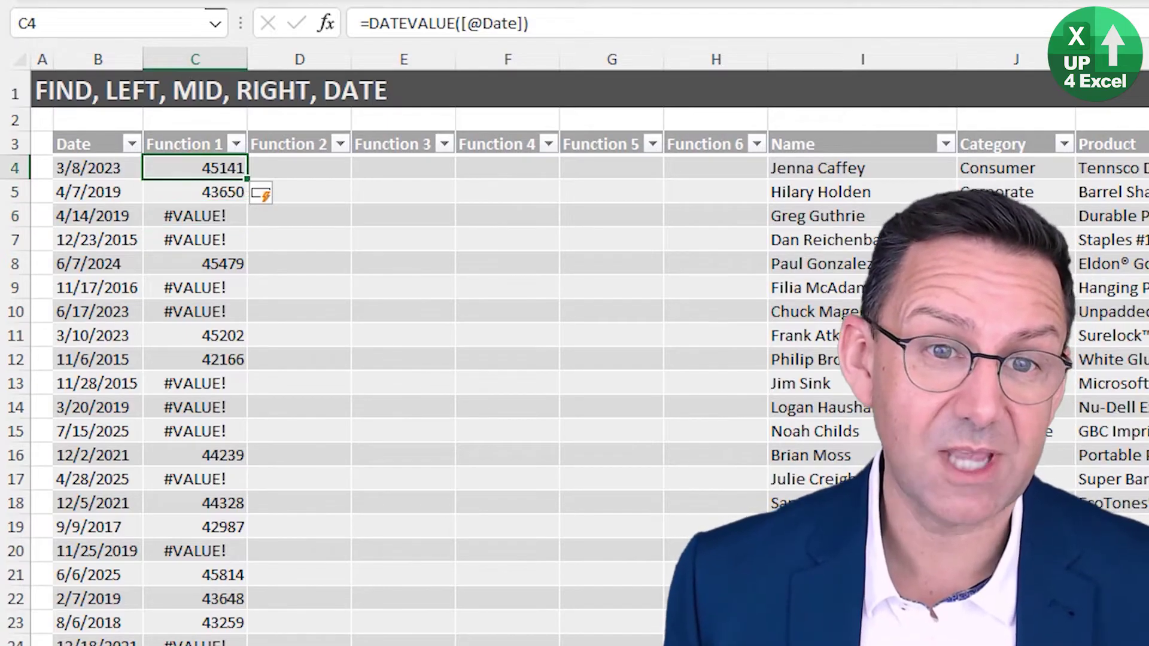
pyautogui.press('Down')
pyautogui.press('Down')
pyautogui.press('Down')
pyautogui.press('Down')
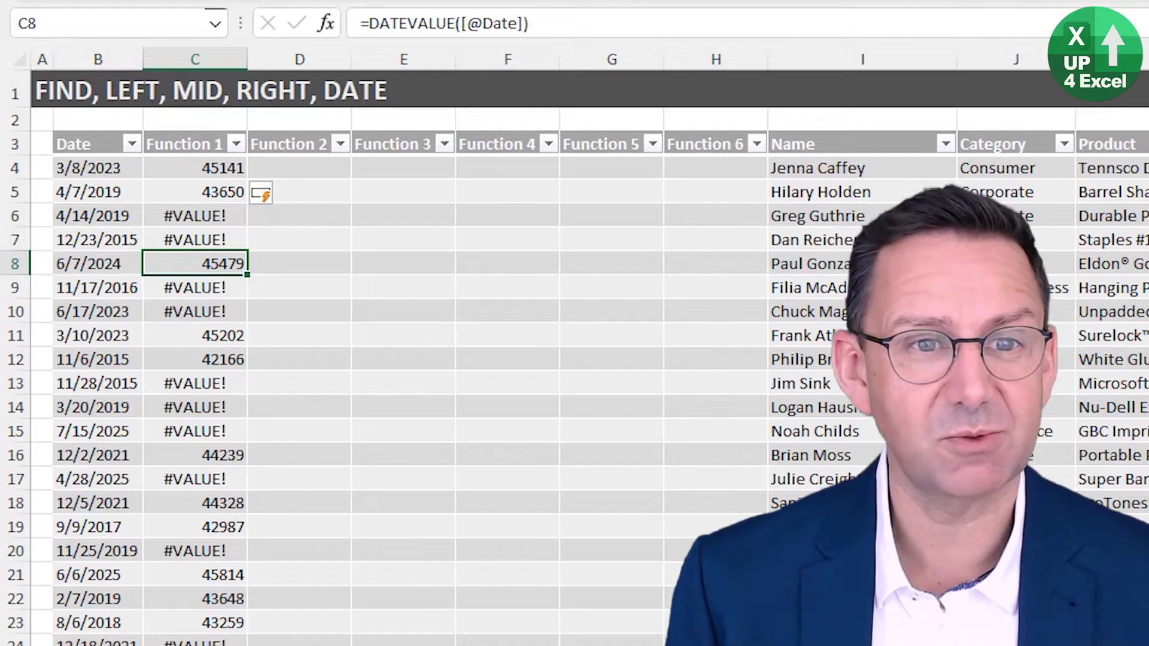
pyautogui.press('Down')
pyautogui.press('Down')
pyautogui.press('Down')
pyautogui.press('Down')
pyautogui.press('Down')
pyautogui.press('Down')
pyautogui.press('Down')
pyautogui.press('Down')
pyautogui.press('Down')
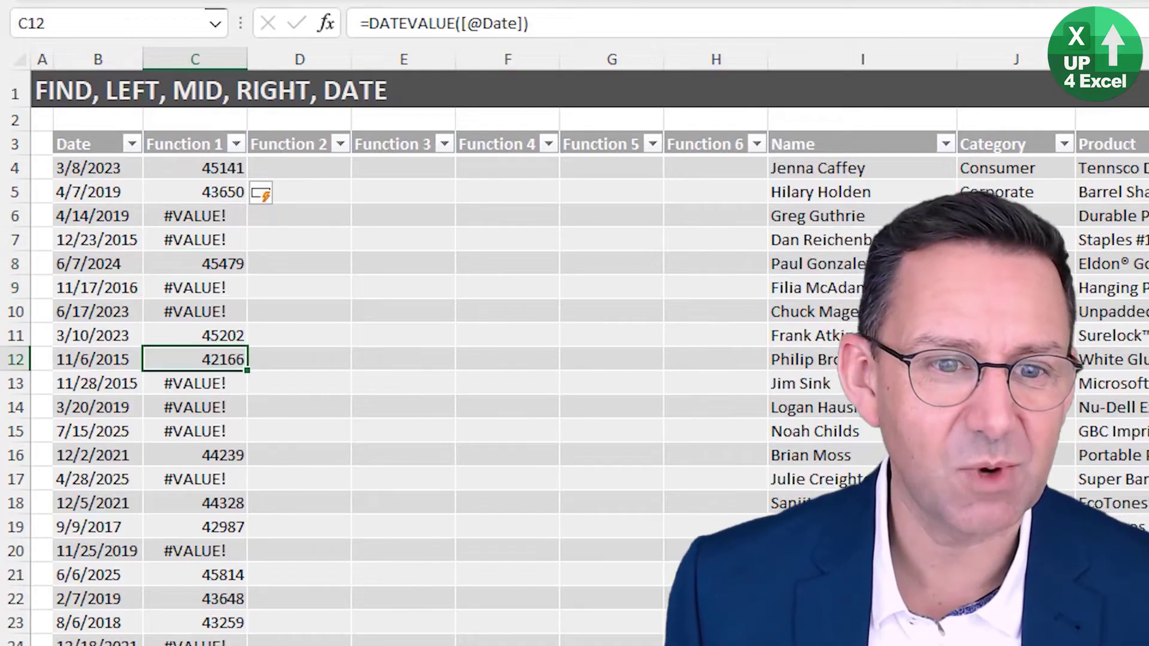
pyautogui.press('Down')
pyautogui.press('Down')
pyautogui.press('Down')
pyautogui.press('Down')
pyautogui.press('Down')
pyautogui.press('Down')
pyautogui.press('Down')
pyautogui.press('Down')
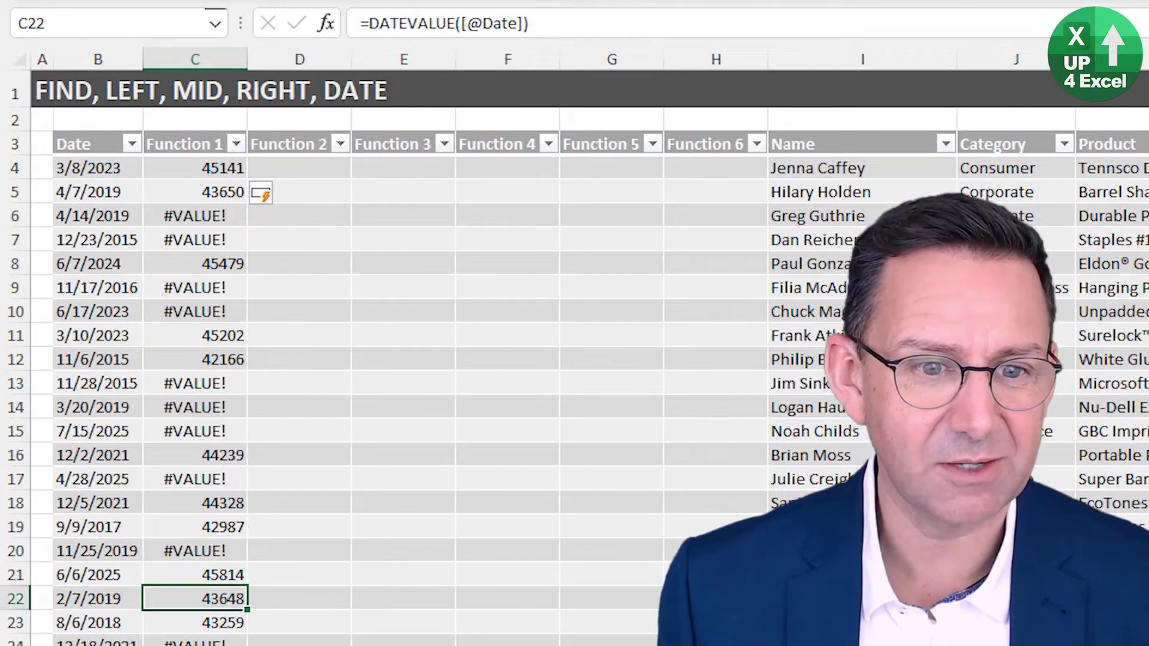
pyautogui.press('Down')
pyautogui.press('Down')
pyautogui.press('Down')
pyautogui.press('Down')
pyautogui.press('Down')
pyautogui.press('Down')
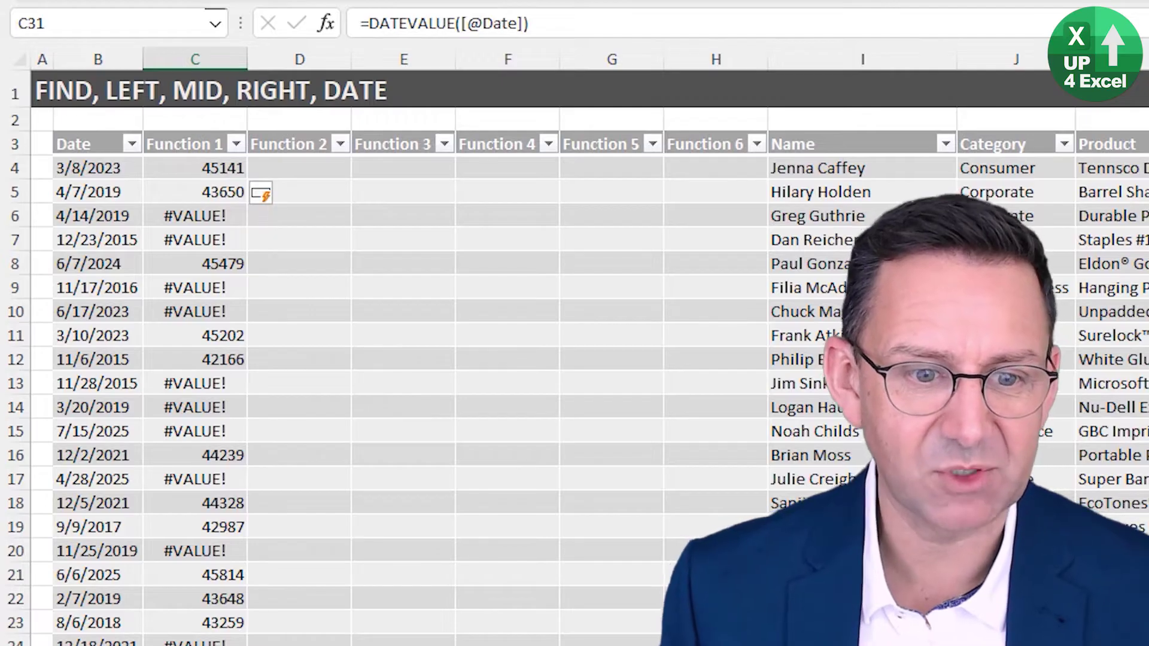
pyautogui.hotkey('ctrl', 'Up')
pyautogui.press('Down')
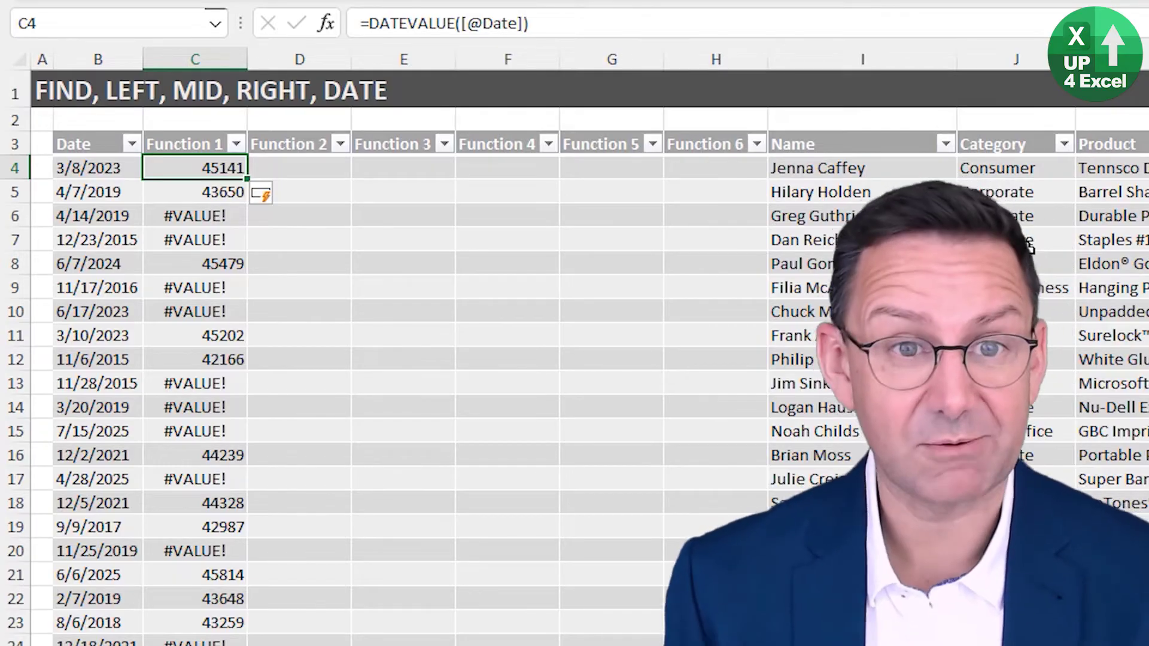
# Show the 43650 result as a long date, 04 July 2019, and compare it with 4/7/2019
pyautogui.press('Down')
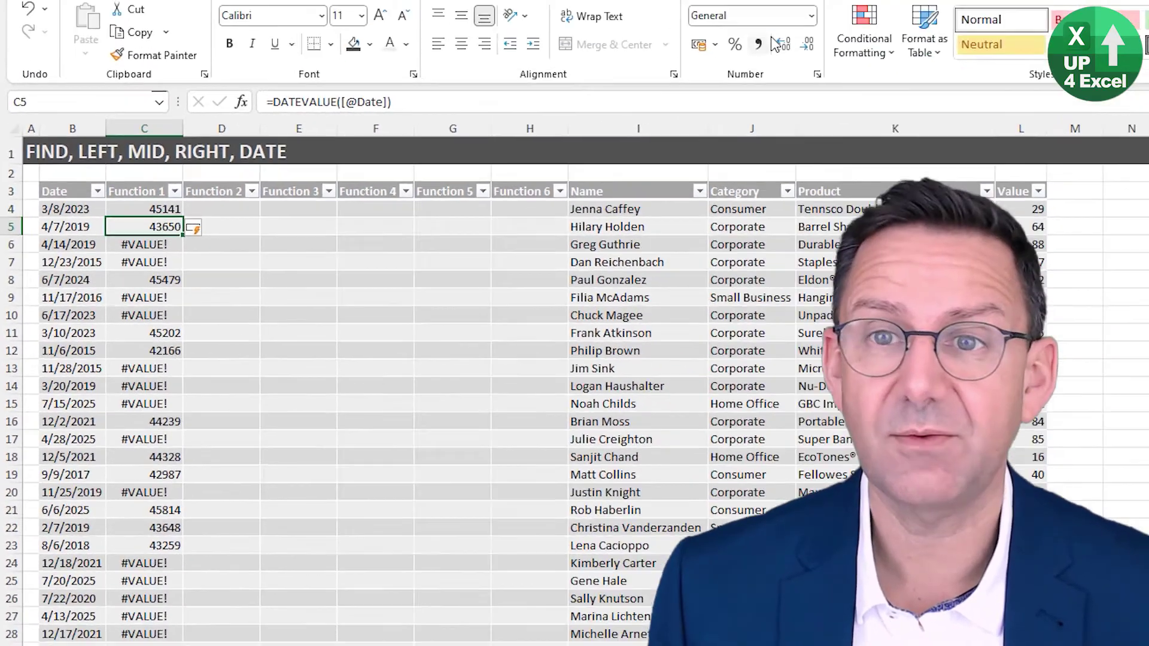
pyautogui.click(741, 43)
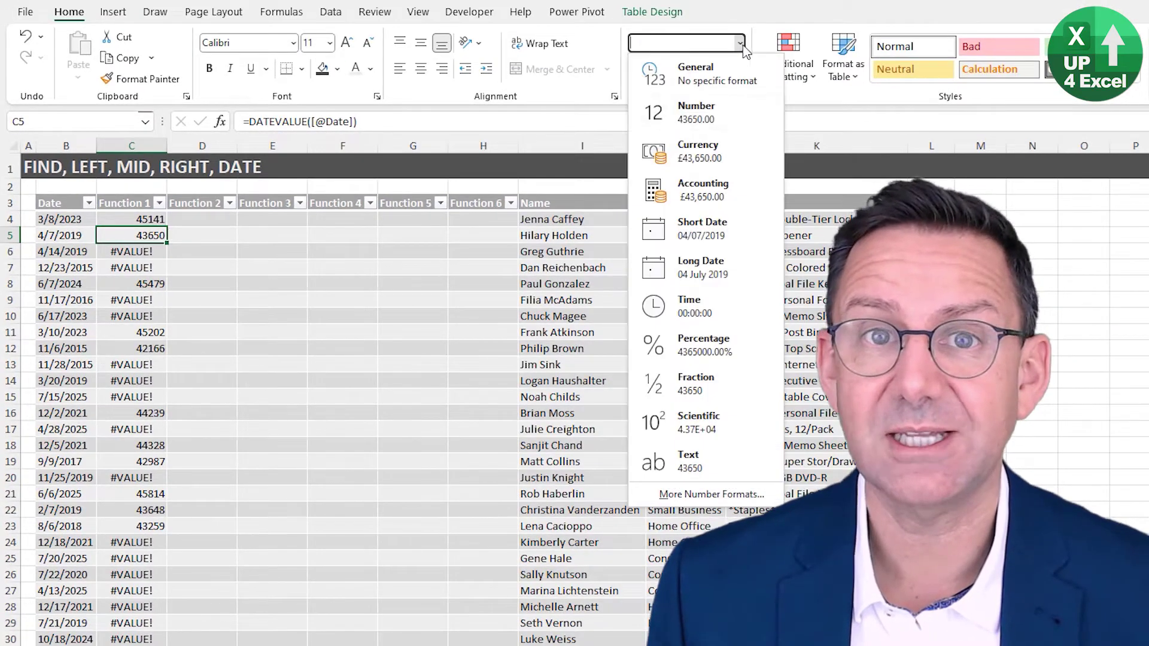
pyautogui.click(726, 269)
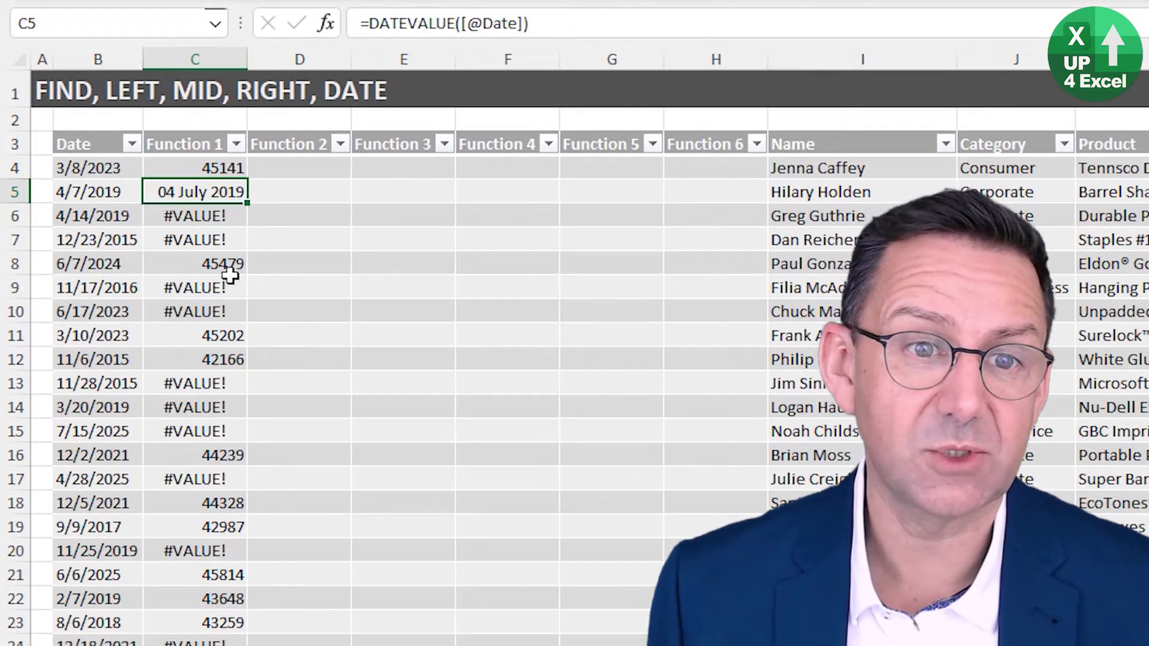
pyautogui.press('Left')
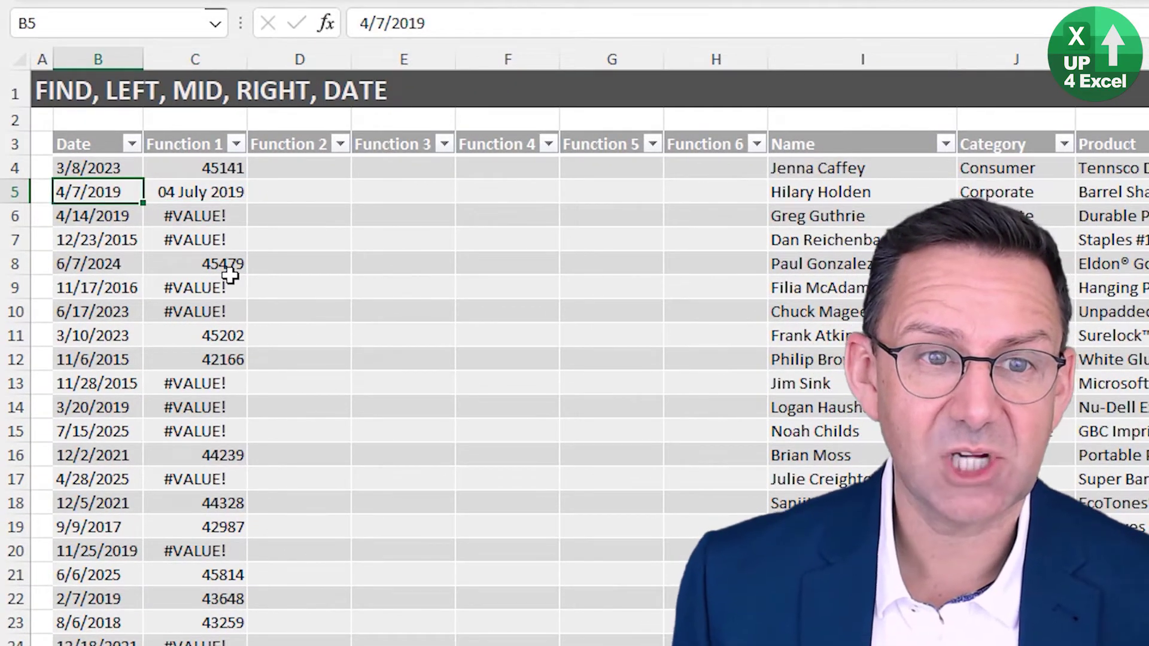
pyautogui.press('Down')
pyautogui.press('Up')
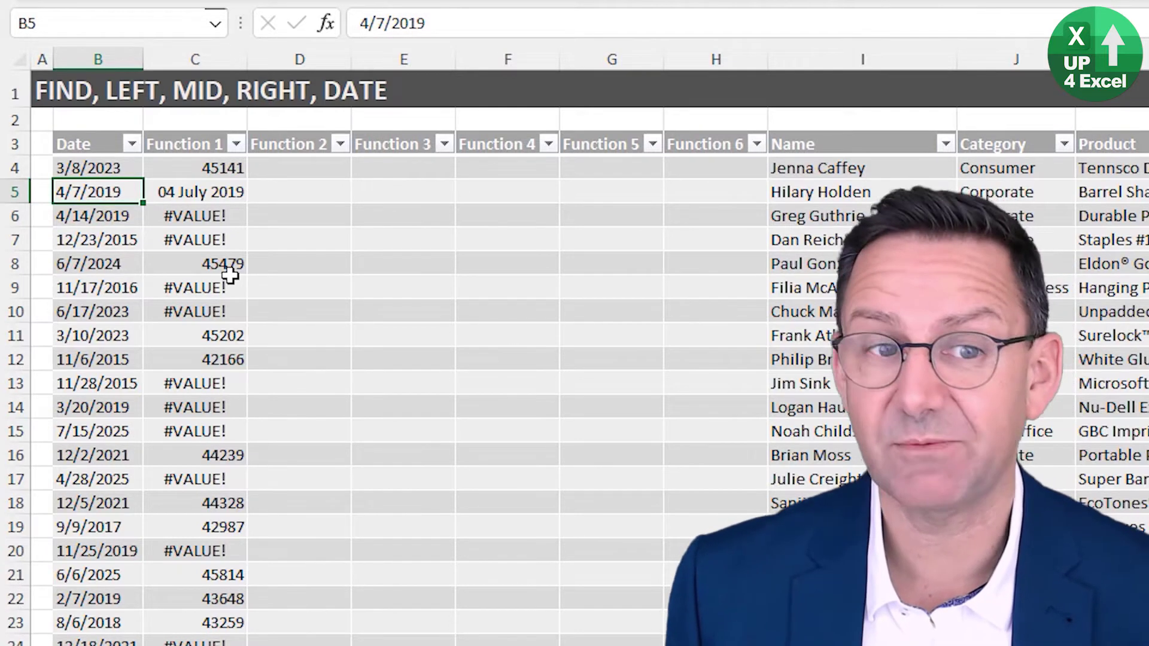
pyautogui.press('Right')
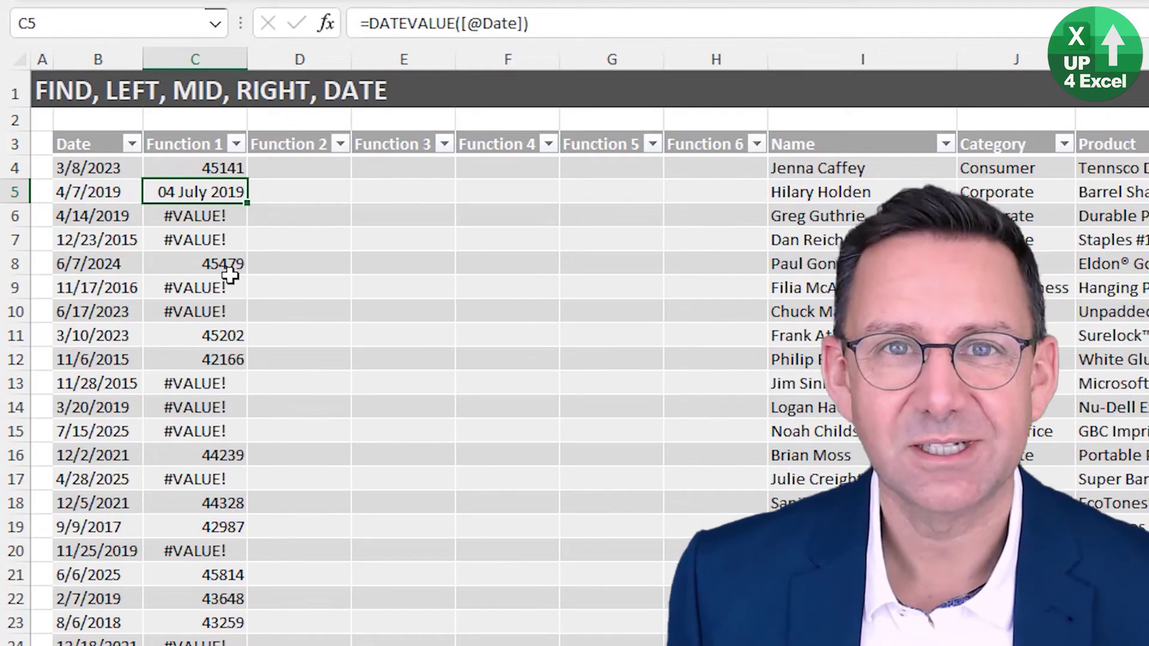
# Delete the Function 1 column's contents and set its number format to General
pyautogui.hotkey('ctrl', 'space')
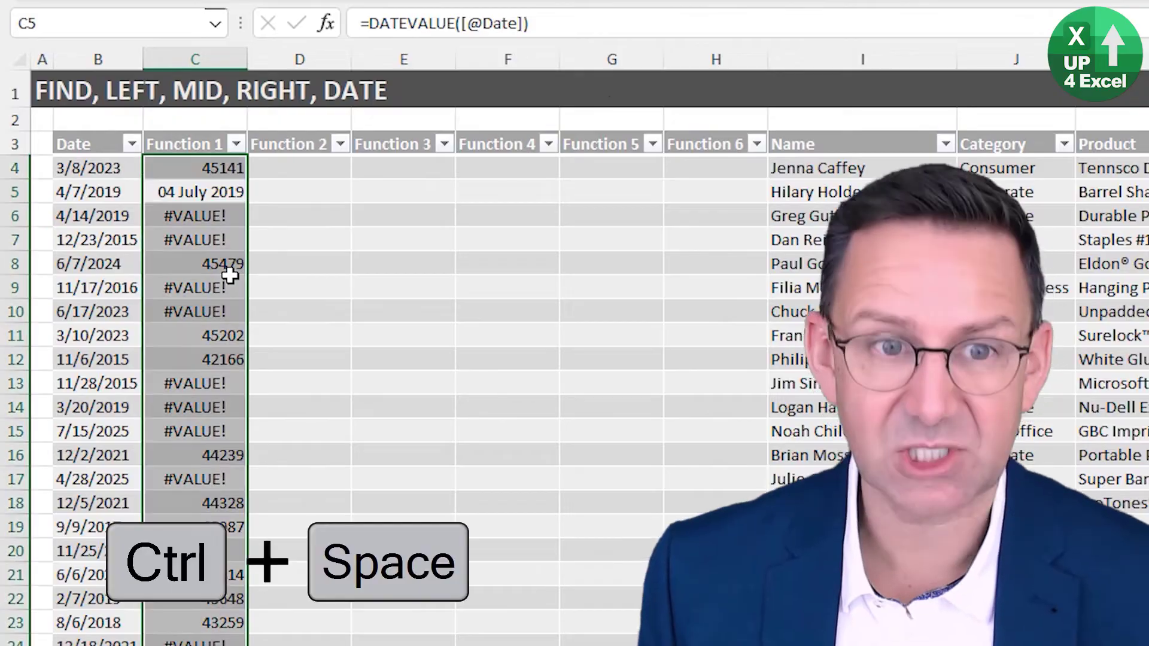
pyautogui.press('Delete')
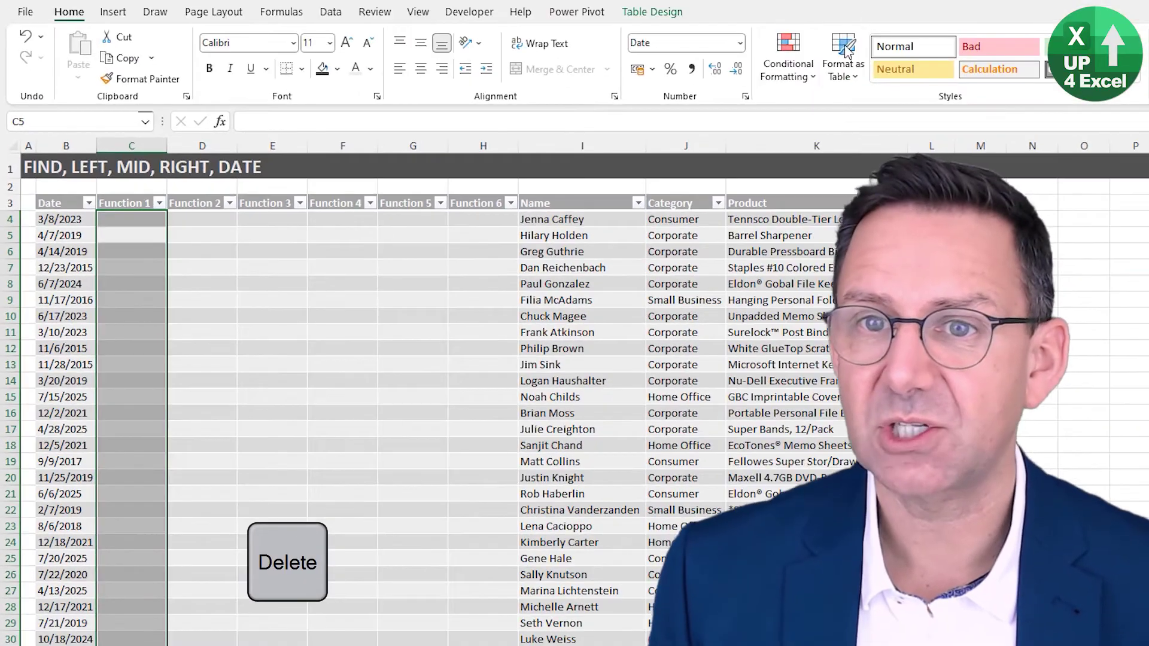
pyautogui.click(741, 43)
pyautogui.click(697, 73)
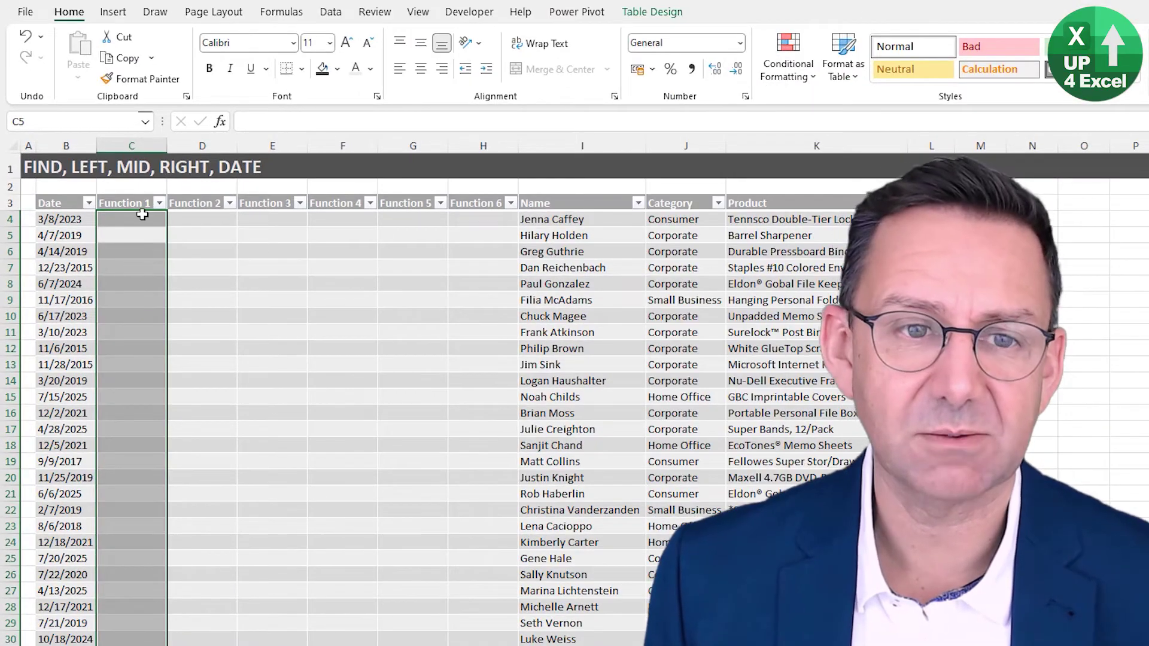
pyautogui.click(144, 217)
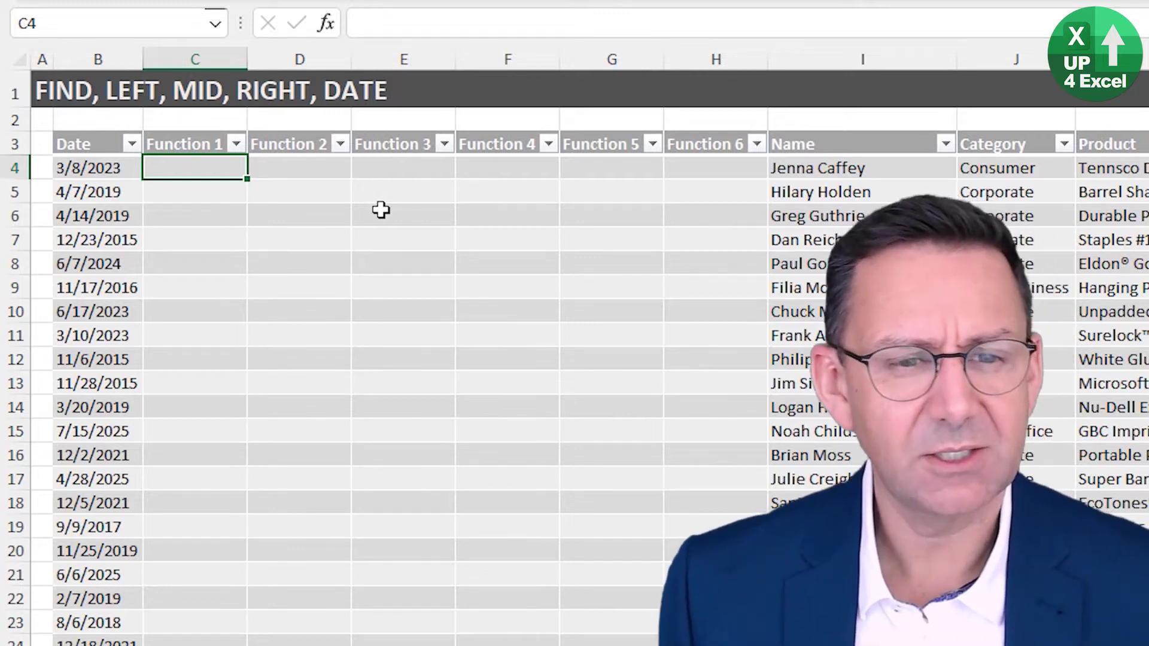
pyautogui.press('Left')
pyautogui.press('Down')
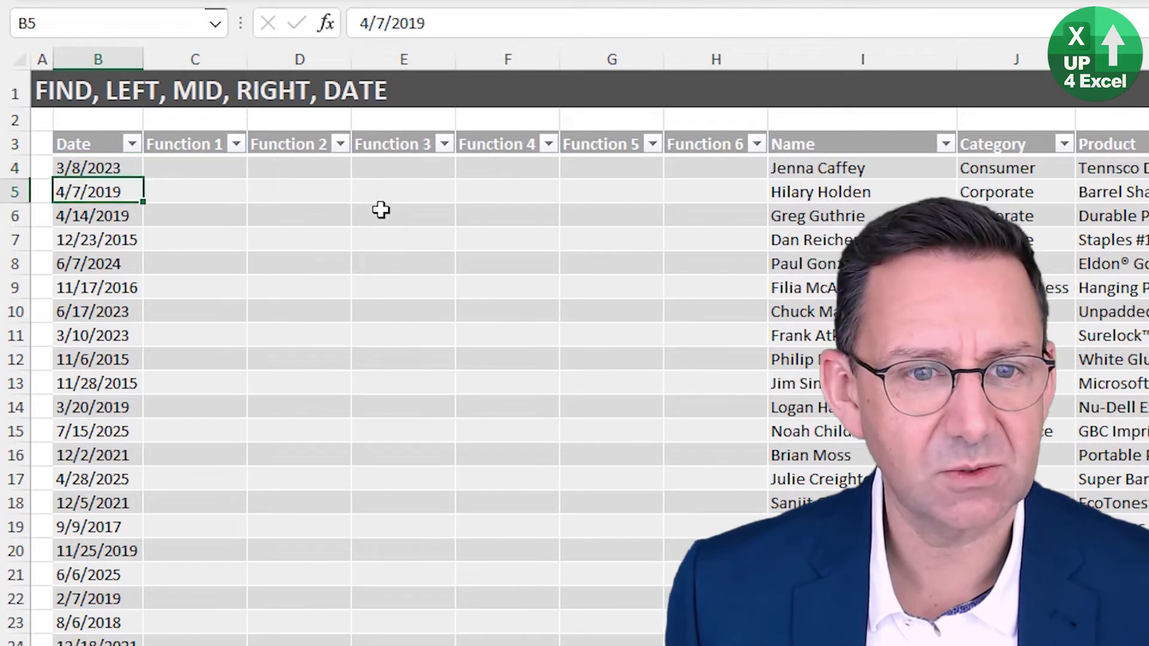
pyautogui.press('Down')
pyautogui.press('Down')
pyautogui.press('Down')
pyautogui.press('Down')
pyautogui.press('Up')
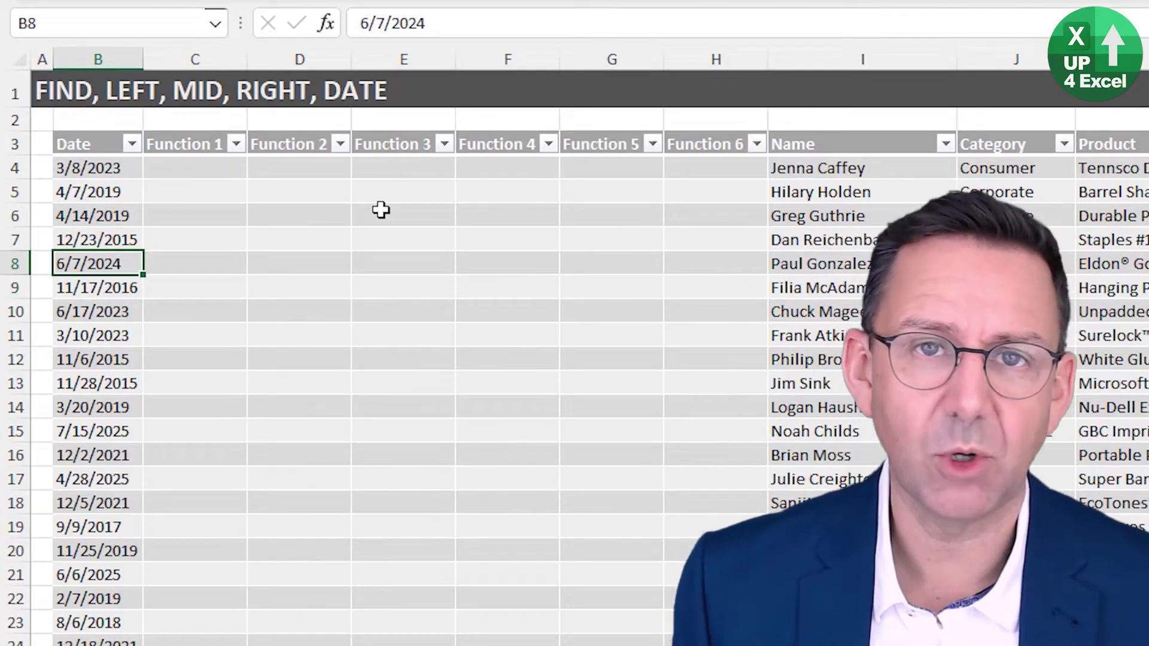
pyautogui.press('Up')
pyautogui.press('Up')
pyautogui.press('Up')
pyautogui.press('Up')
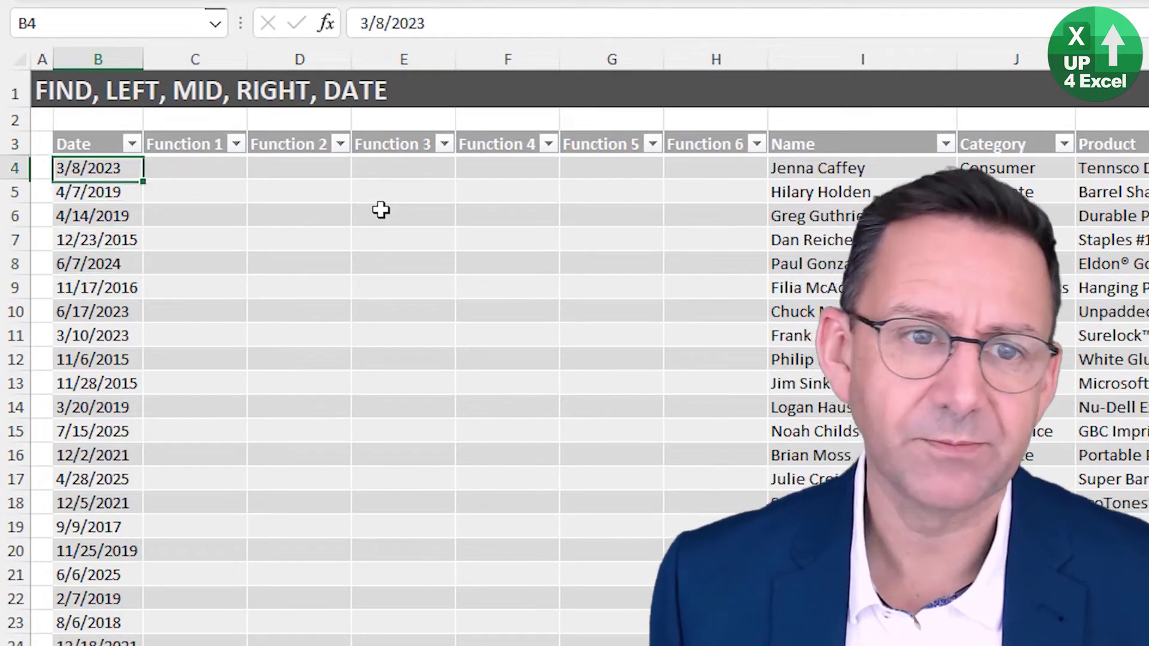
pyautogui.press('Right')
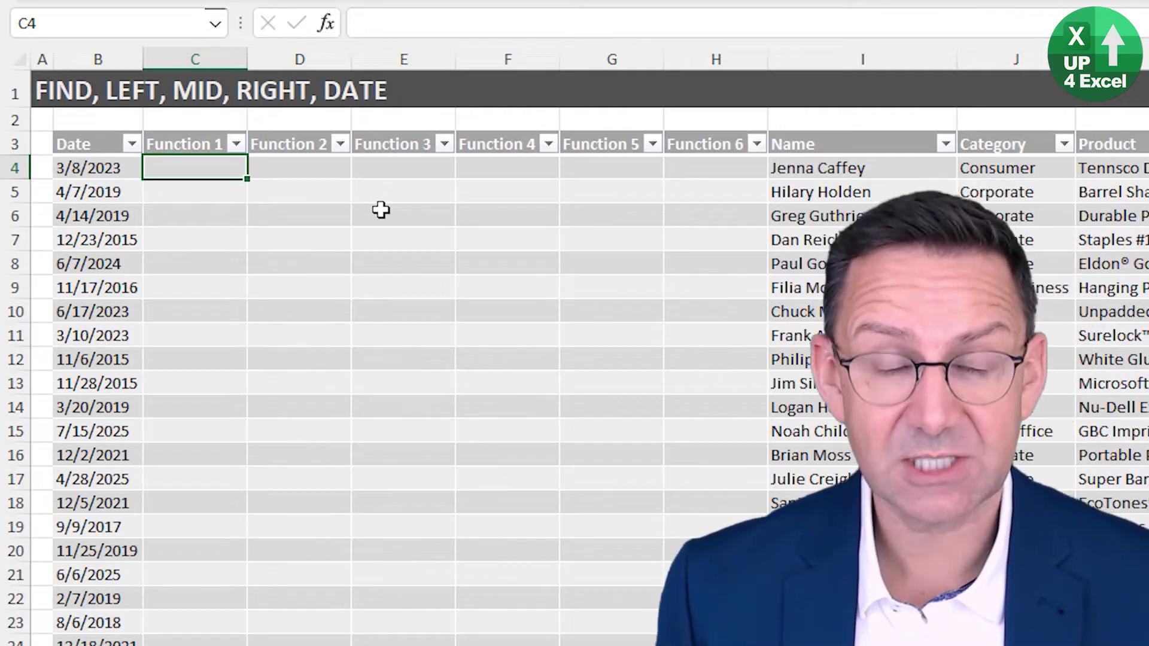
pyautogui.press('Up')
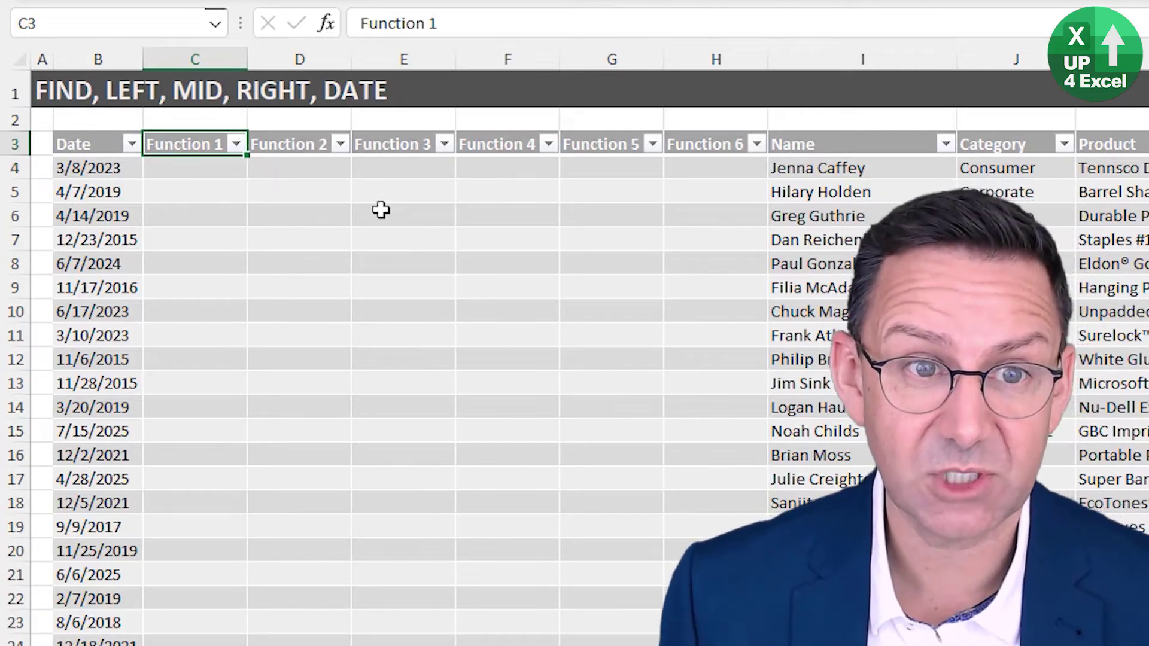
pyautogui.press('Down')
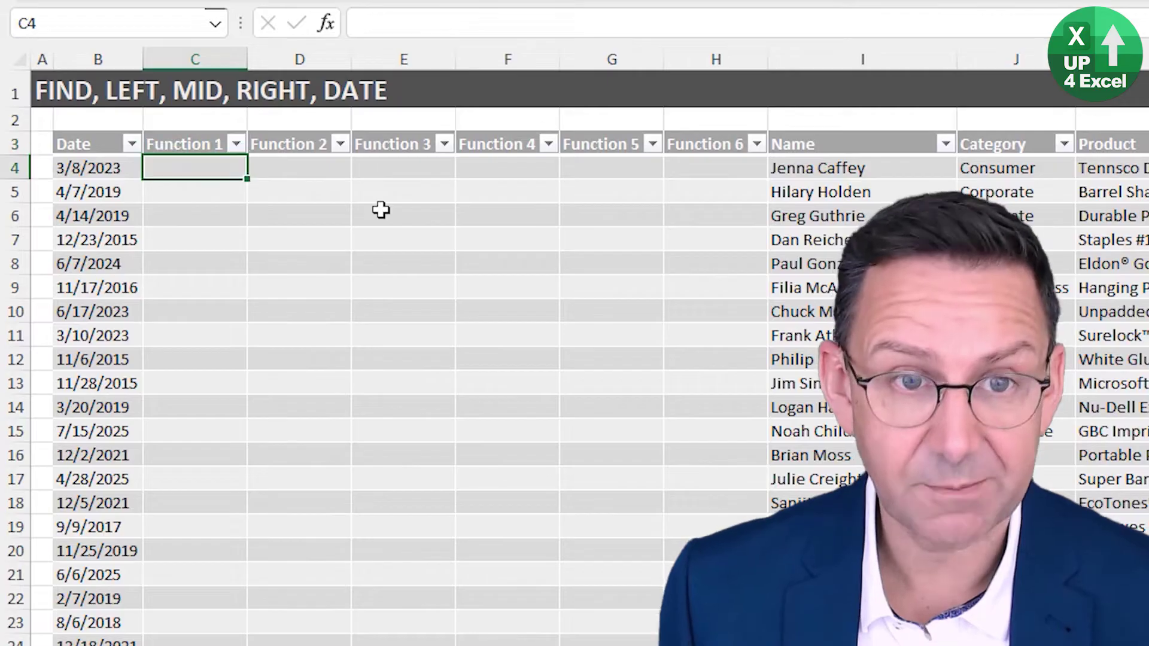
pyautogui.write('=')
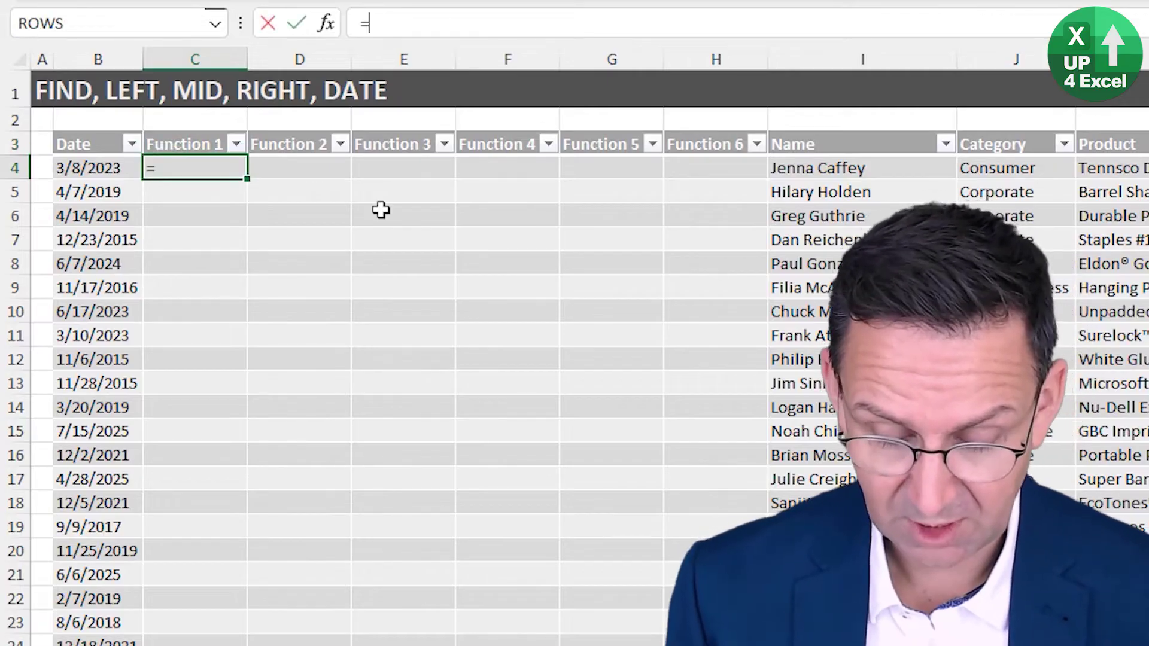
pyautogui.write('find')
pyautogui.press('Tab')
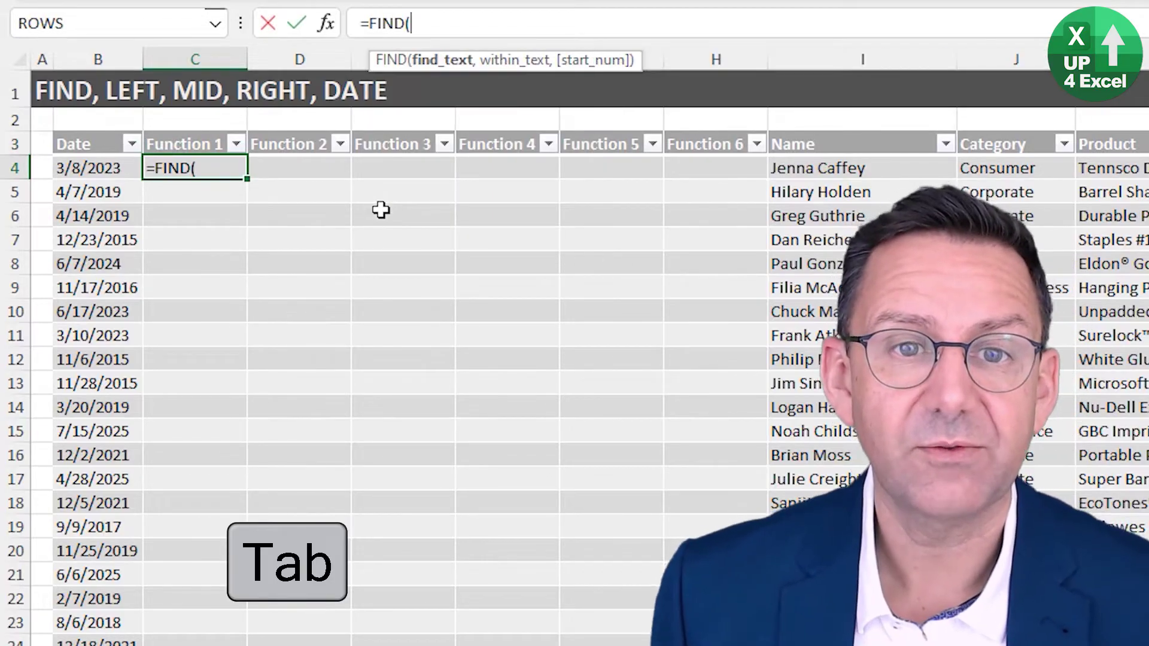
pyautogui.write('"/')
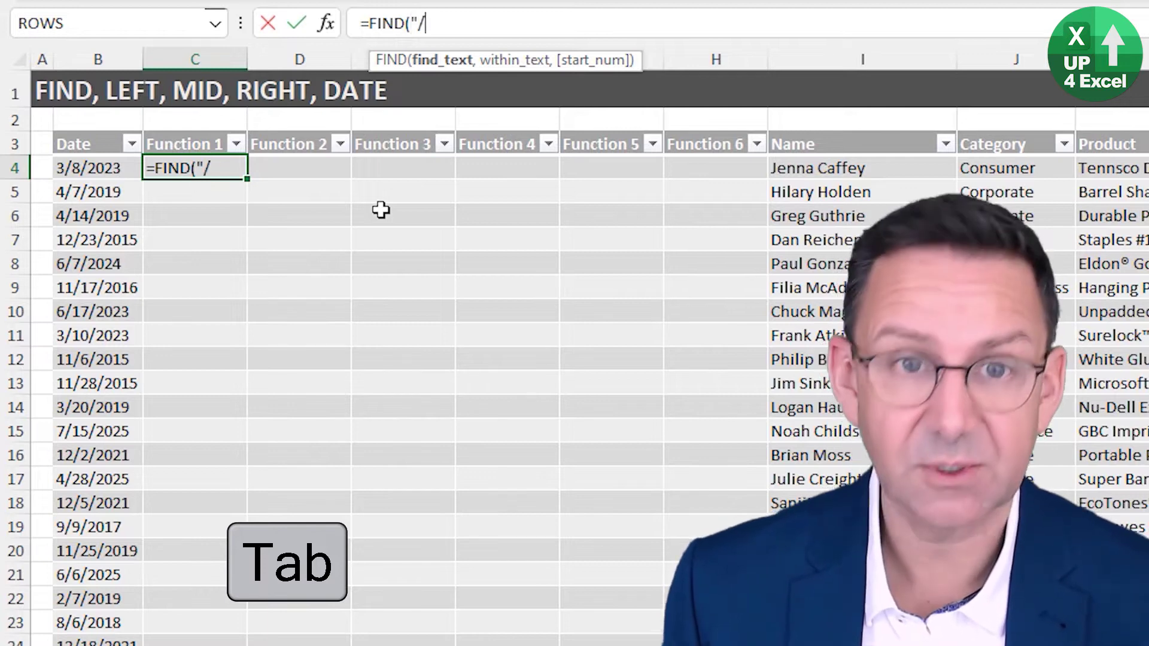
pyautogui.write('",')
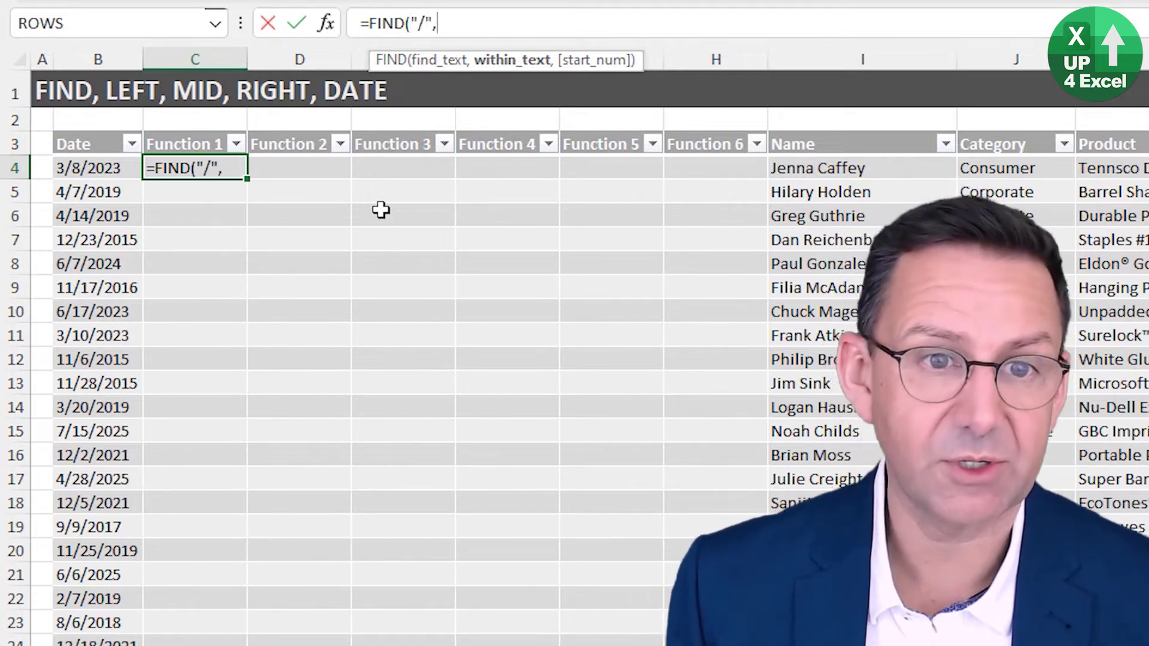
pyautogui.press('Left')
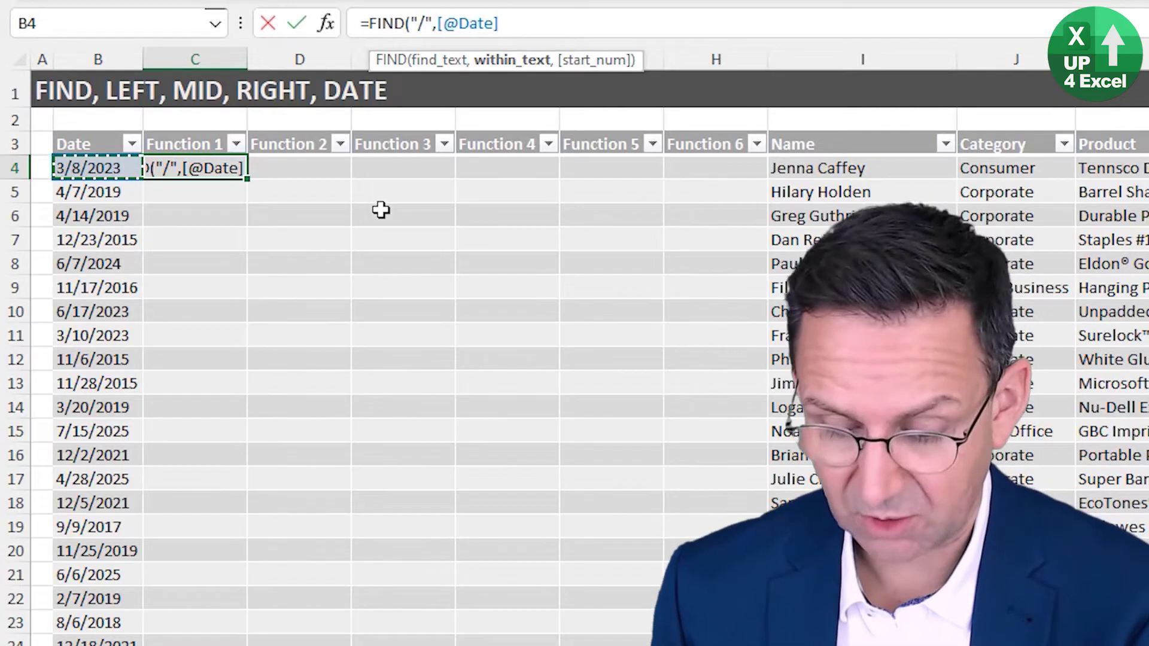
pyautogui.write(')')
pyautogui.press('Return')
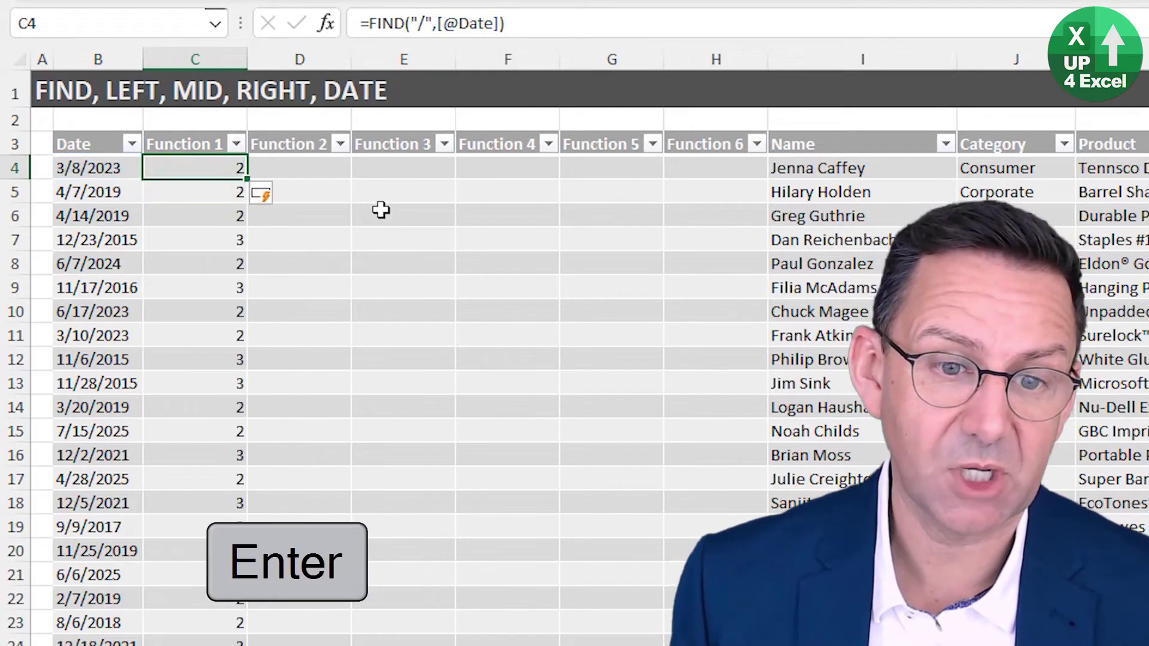
pyautogui.press('Up')
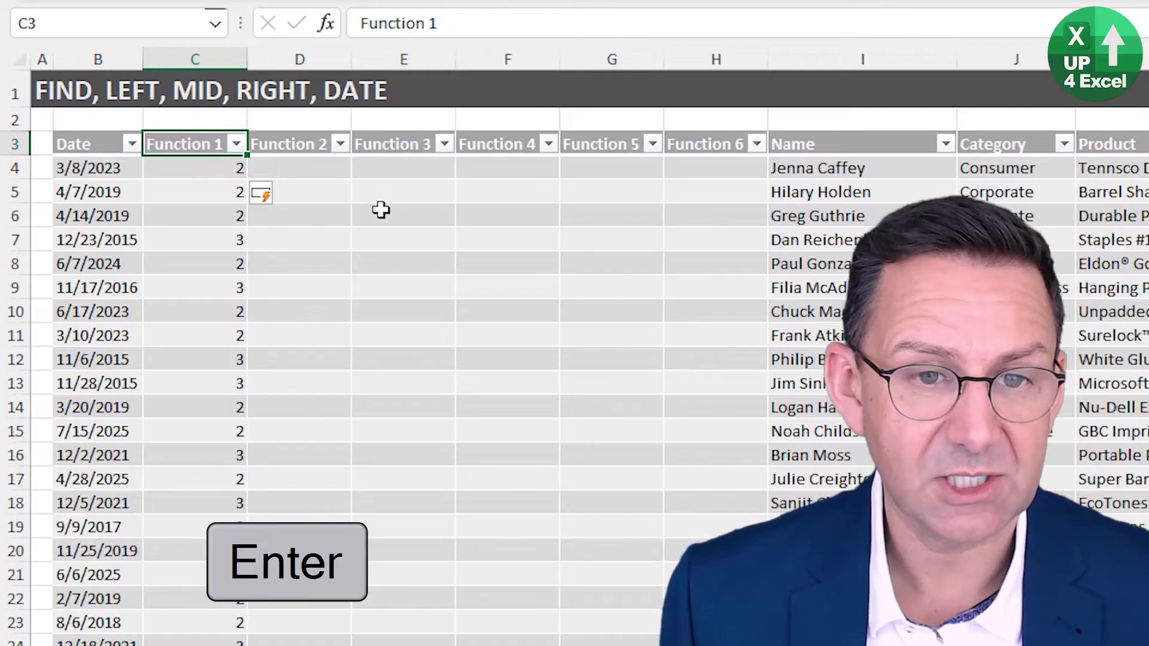
pyautogui.press('Down')
pyautogui.press('Down')
pyautogui.press('Down')
pyautogui.press('Down')
pyautogui.press('Up')
pyautogui.press('Up')
pyautogui.press('Up')
pyautogui.press('Up')
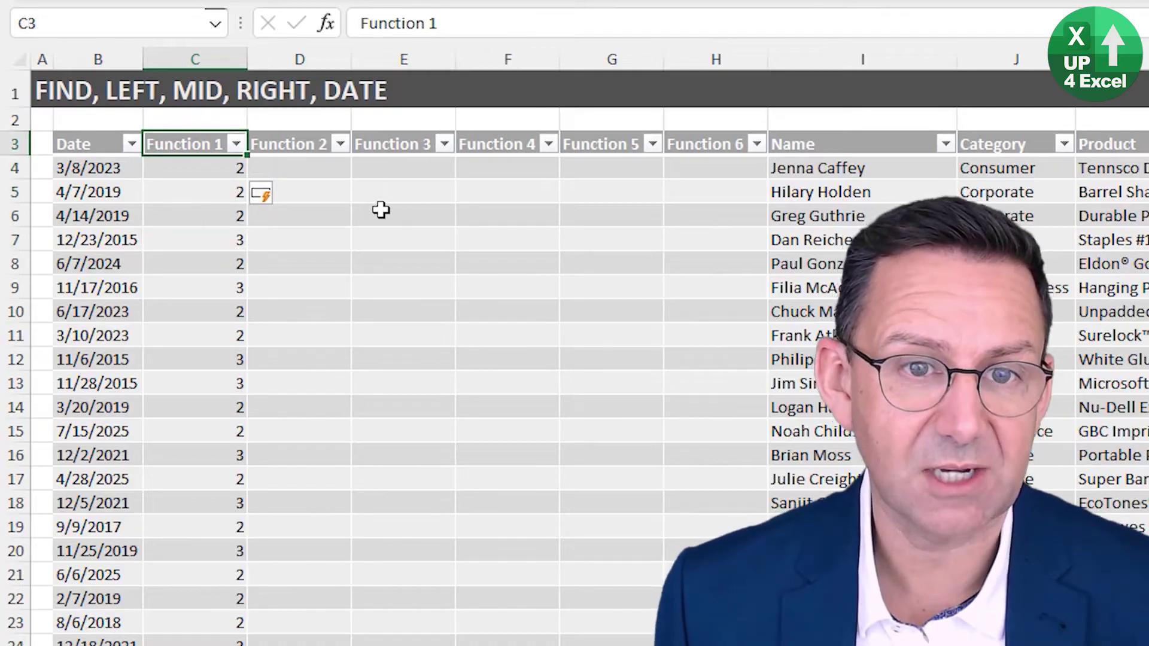
pyautogui.press('Down')
pyautogui.press('Down')
pyautogui.press('Down')
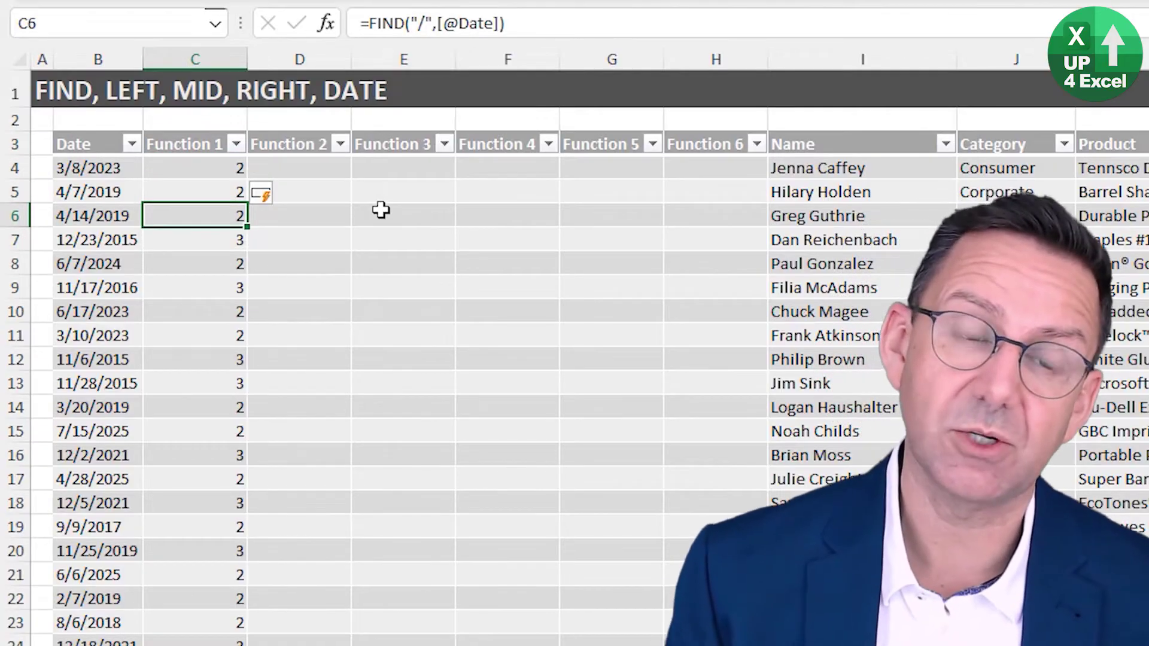
# Rename the Function 1 header to '/ 1'
pyautogui.press('Up')
pyautogui.press('Up')
pyautogui.press('Up')
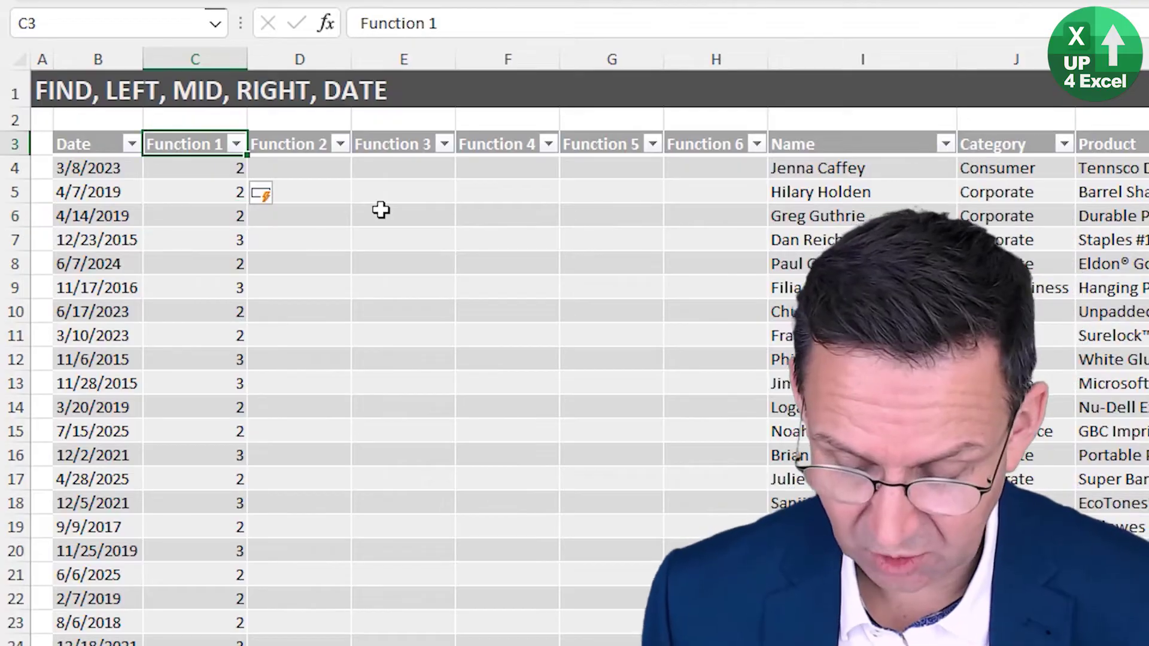
pyautogui.write('/ 1')
pyautogui.press('Return')
pyautogui.press('Up')
pyautogui.press('Right')
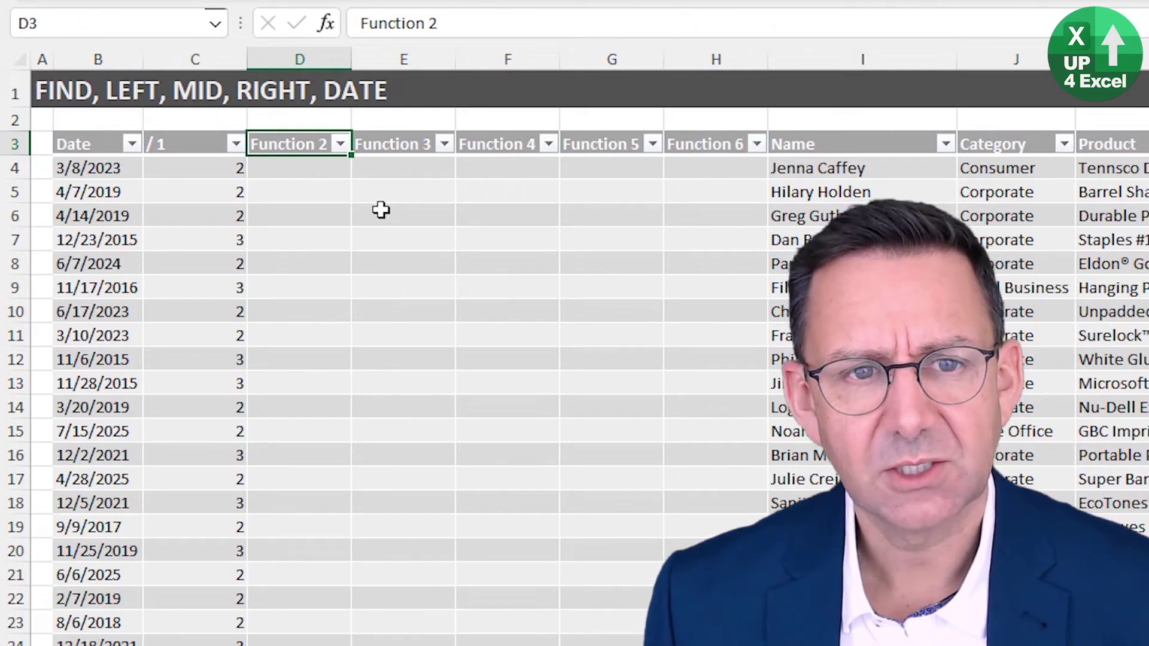
pyautogui.write('/ 2')
pyautogui.press('Return')
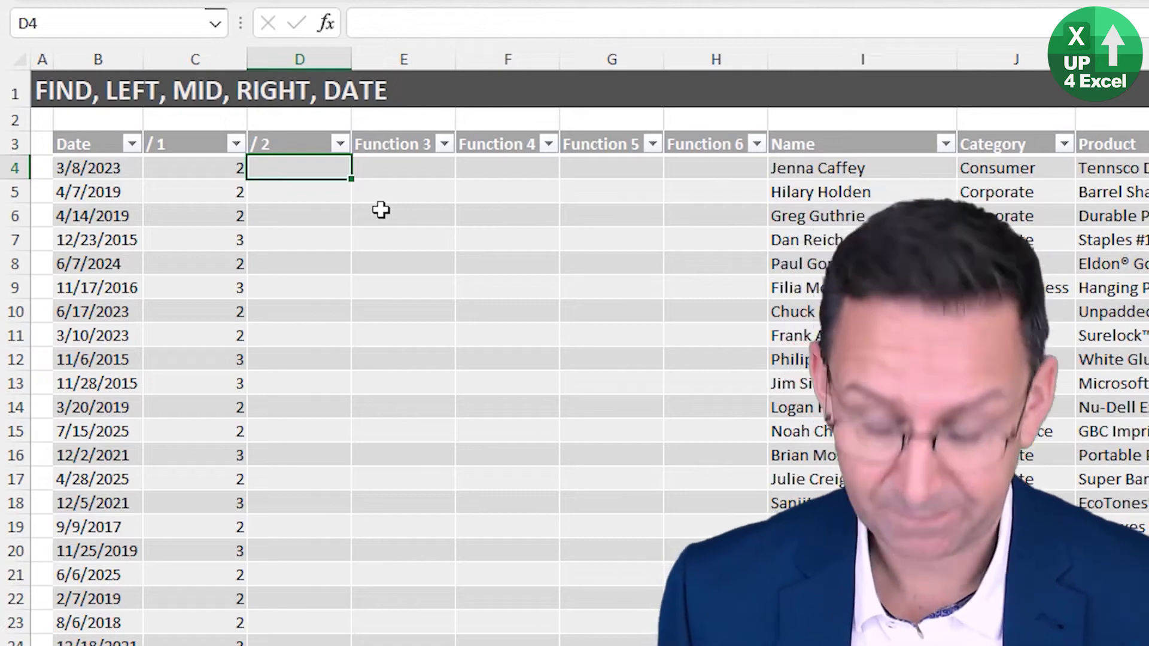
pyautogui.write('=fin')
pyautogui.press('Tab')
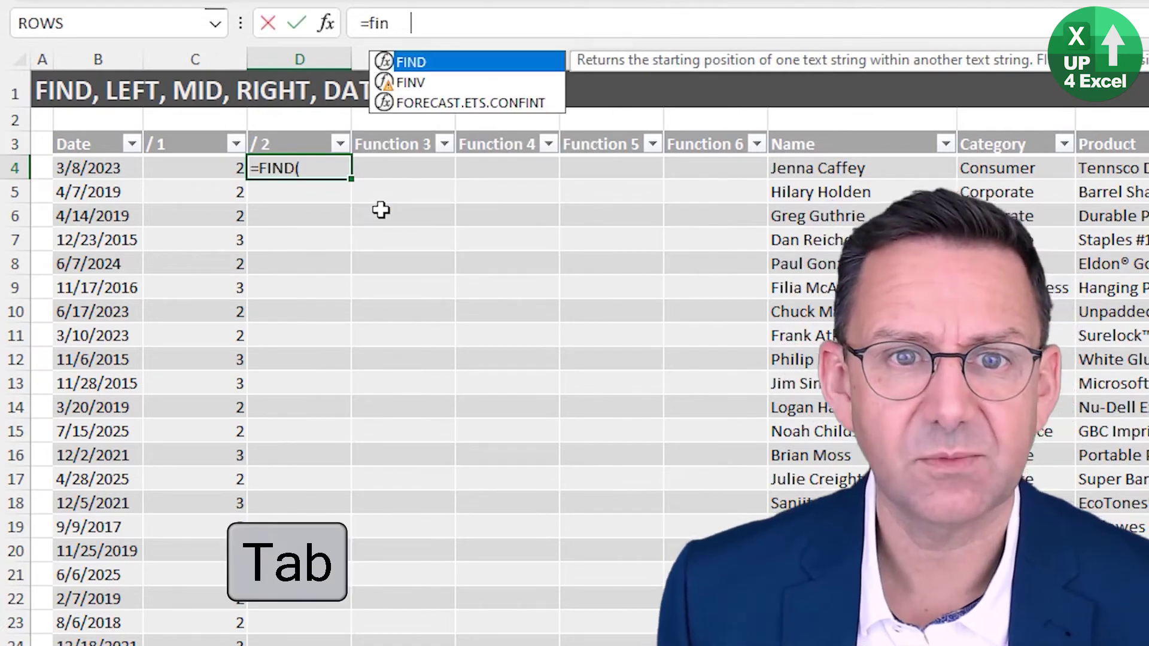
pyautogui.write('"/",')
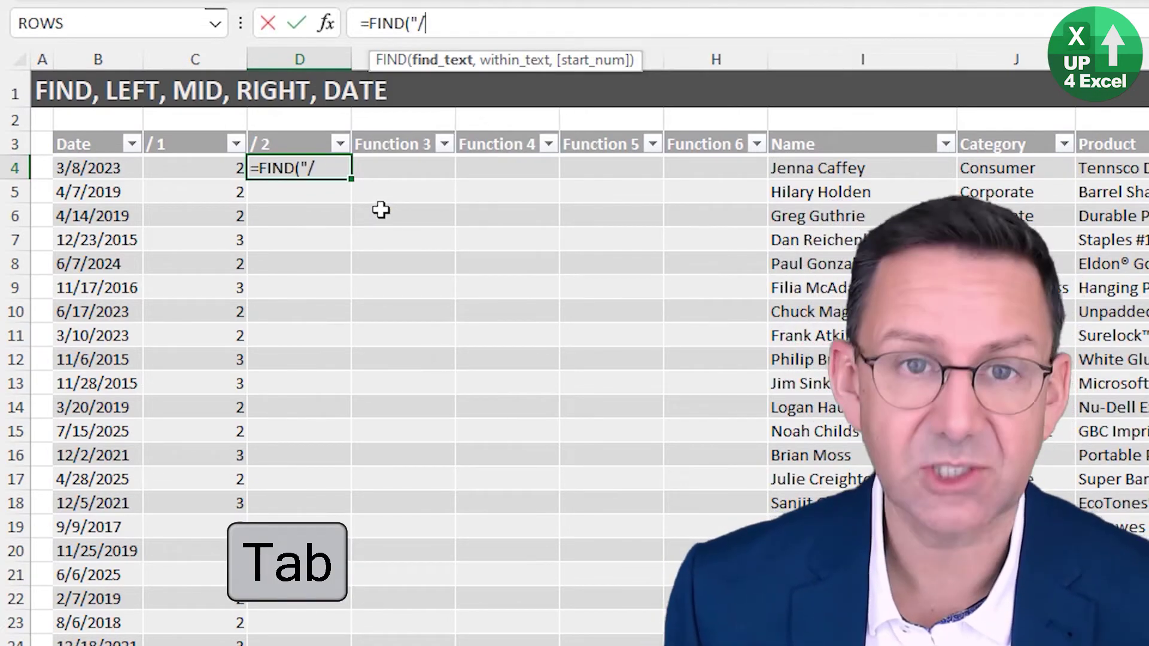
pyautogui.press('Left')
pyautogui.press('Left')
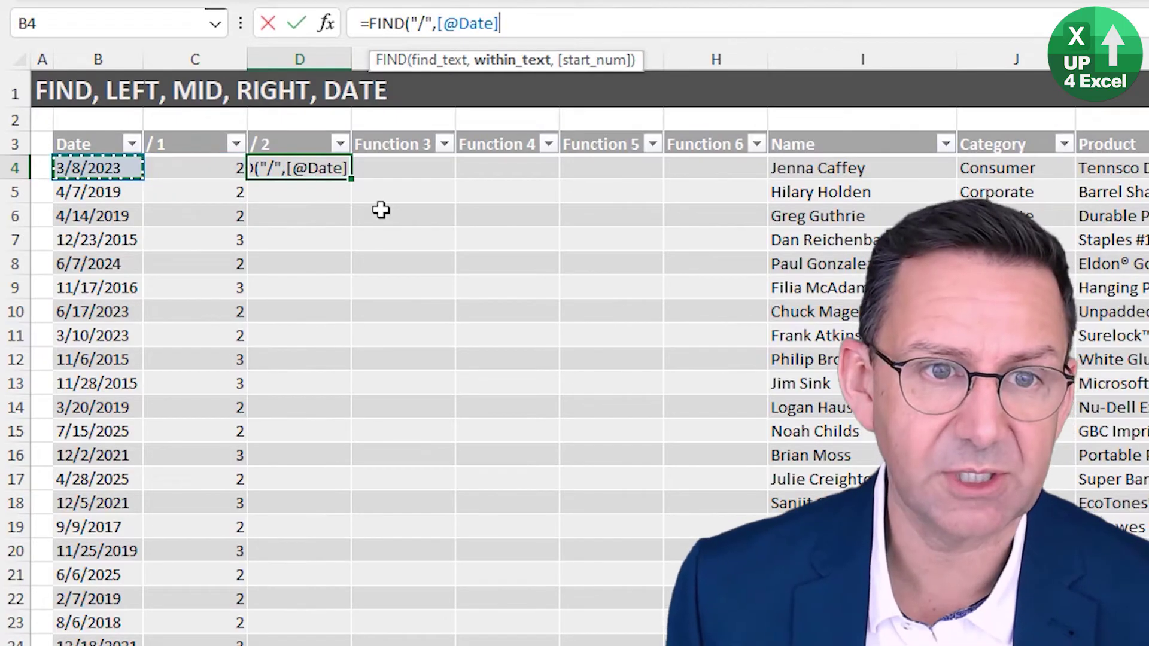
pyautogui.write(',')
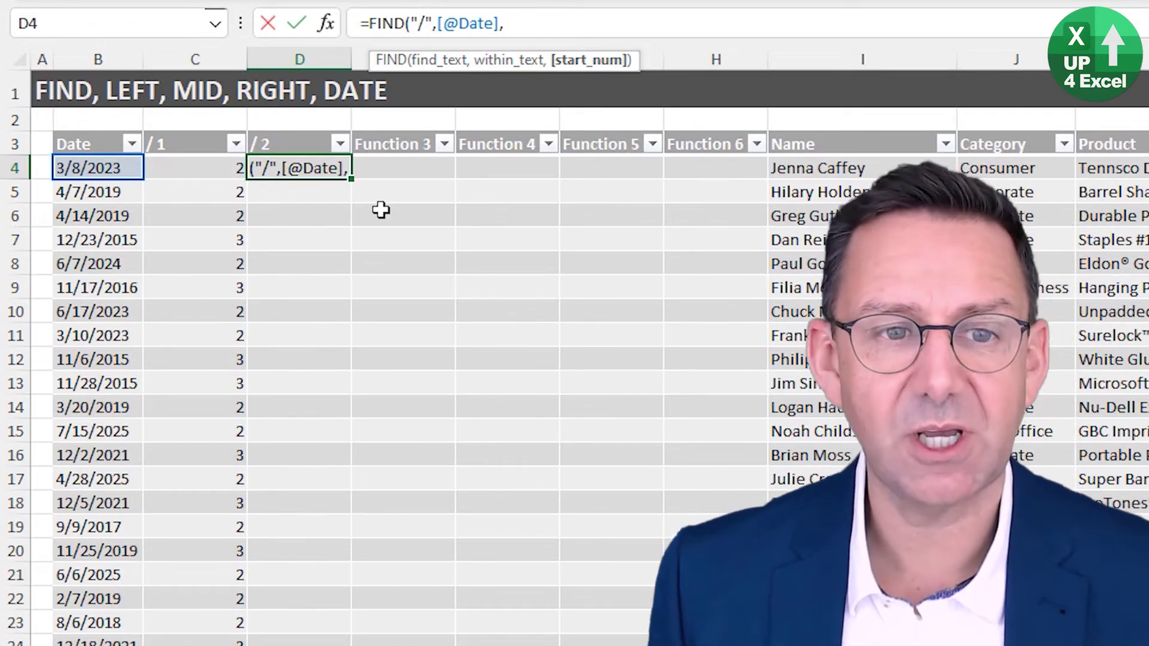
pyautogui.click(185, 165)
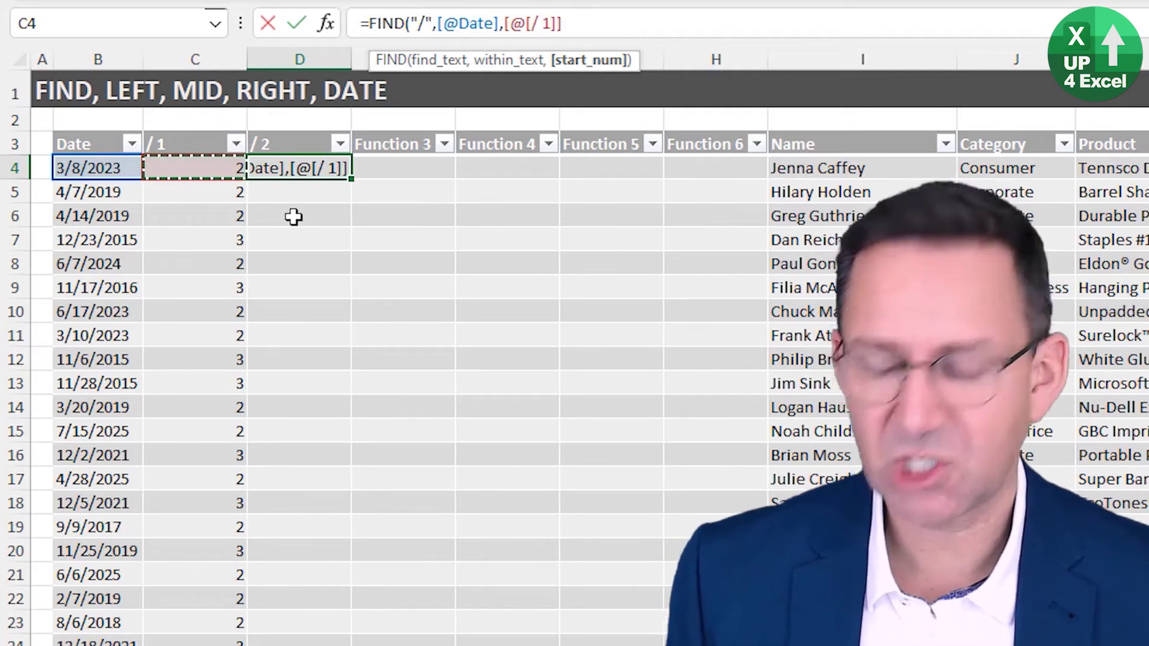
pyautogui.write('+1')
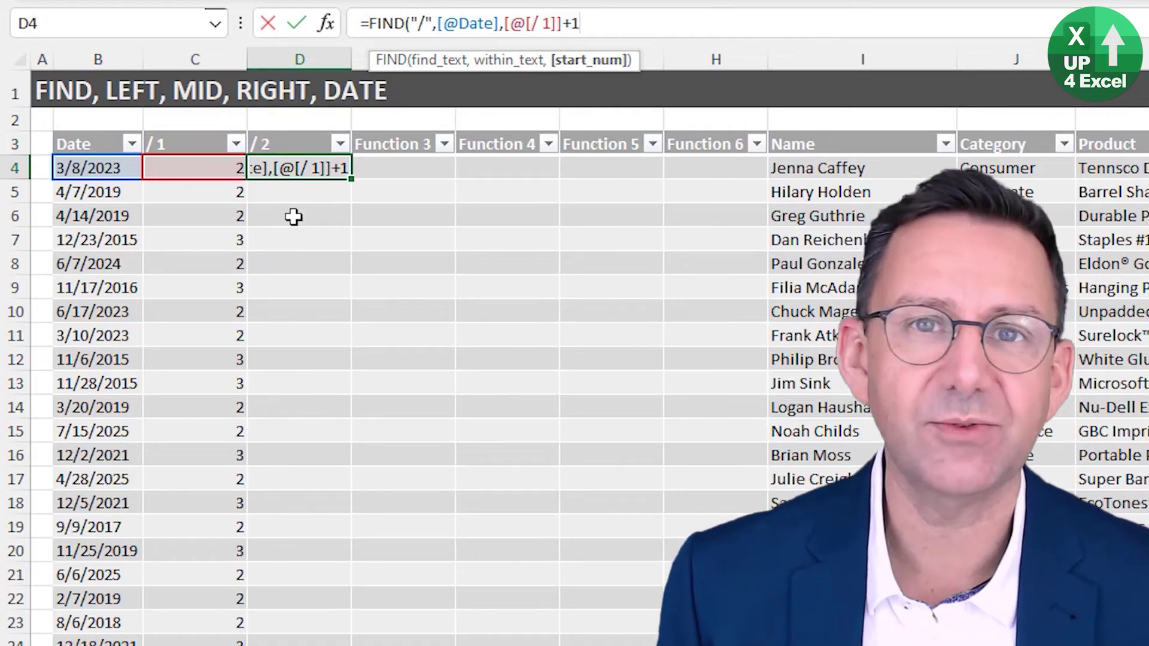
pyautogui.write(')')
pyautogui.press('Return')
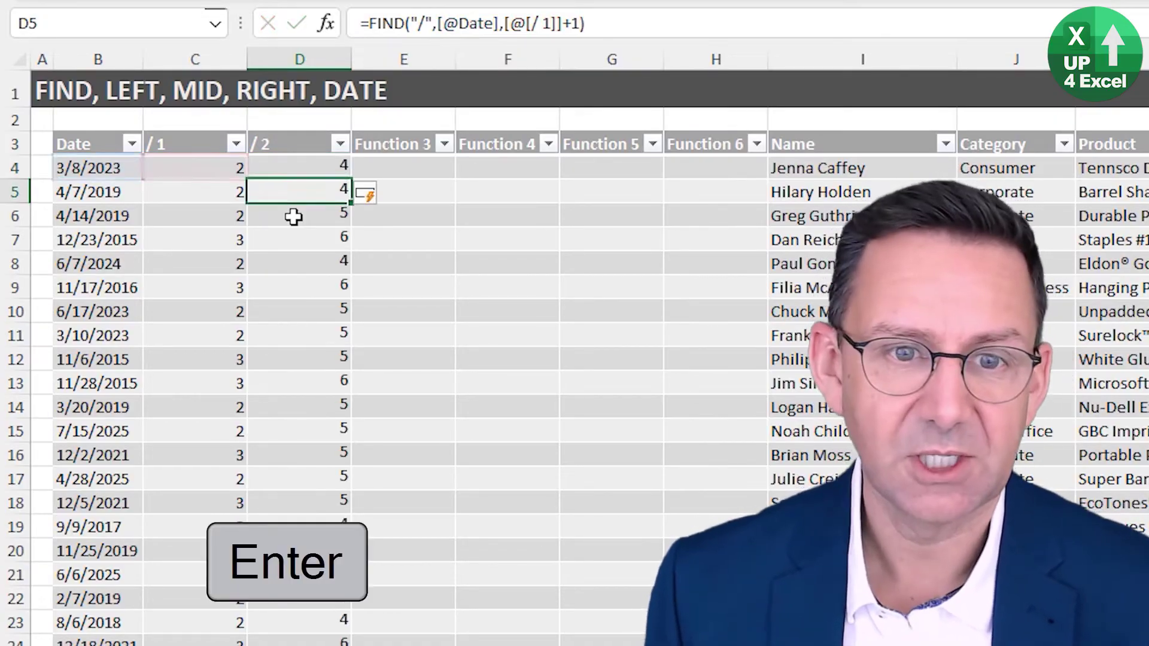
pyautogui.press('Up')
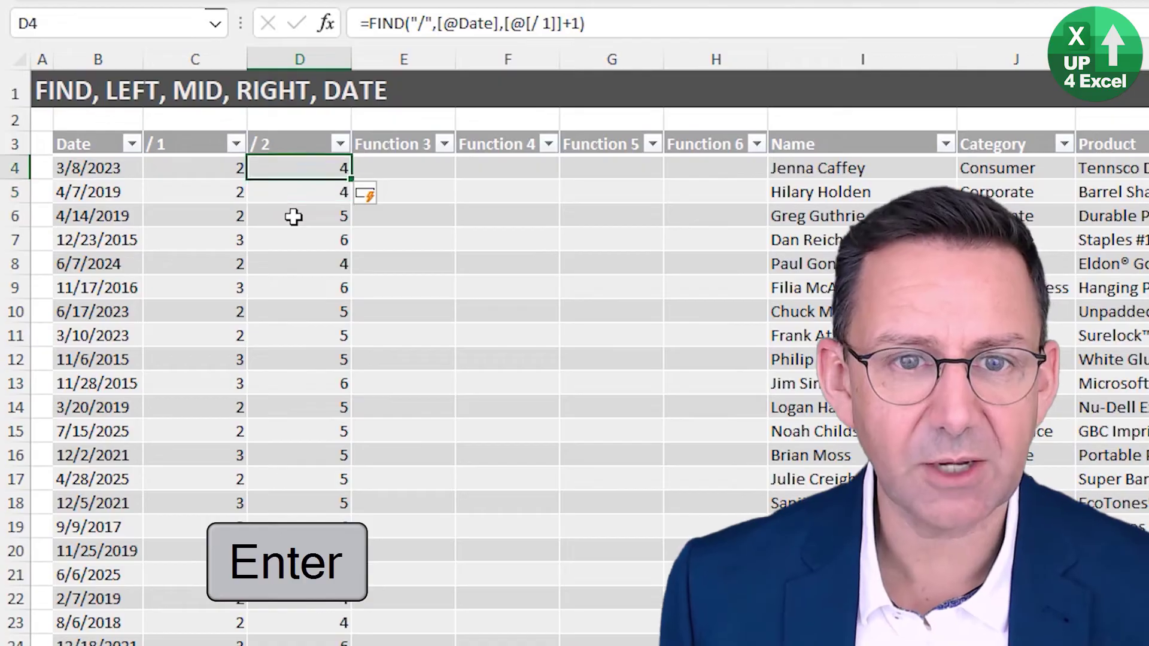
pyautogui.press('Down')
pyautogui.press('Down')
pyautogui.press('Down')
pyautogui.press('Down')
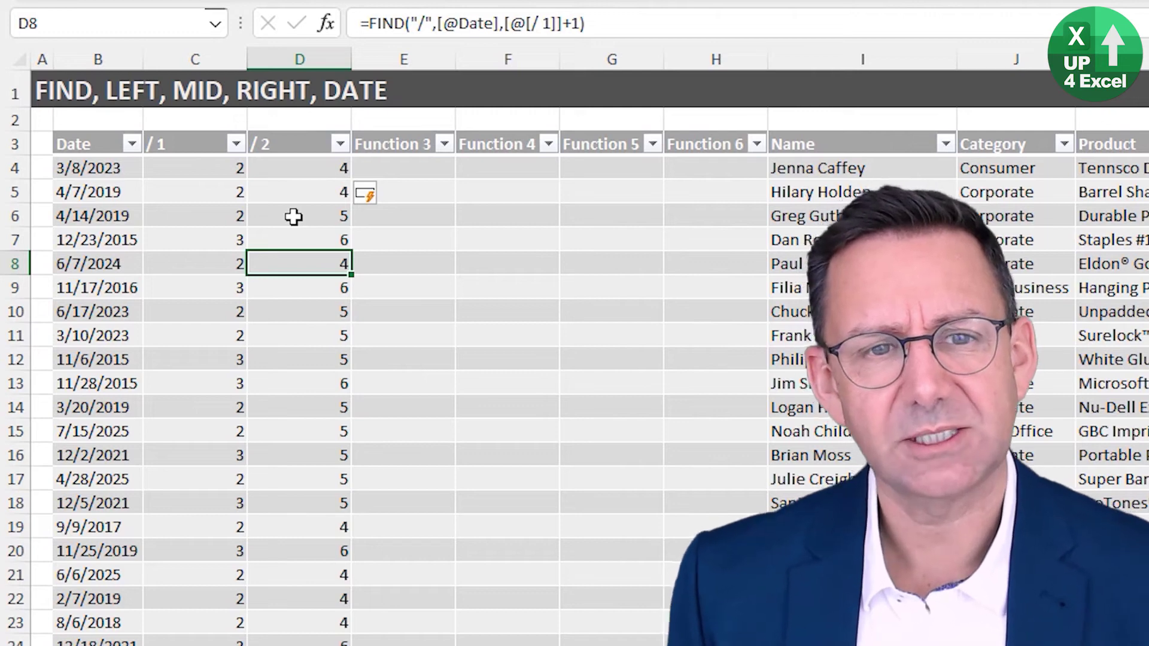
# Rename the Function 3 header to Month
pyautogui.hotkey('ctrl', 'Up')
pyautogui.press('Right')
pyautogui.write('Month')
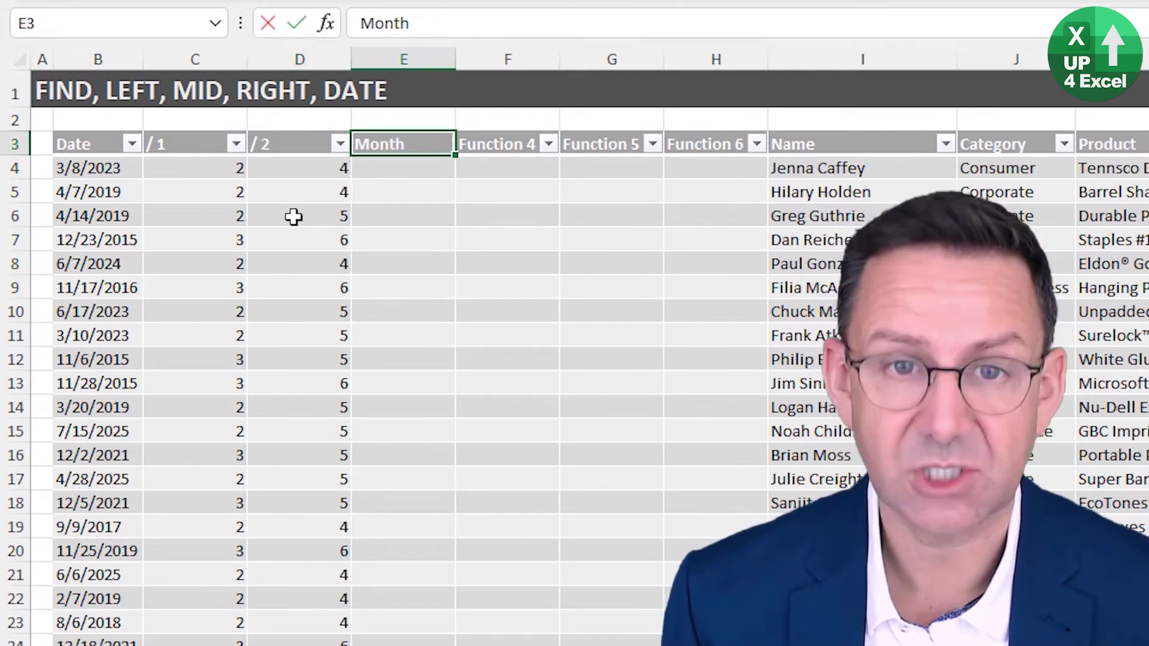
pyautogui.press('Return')
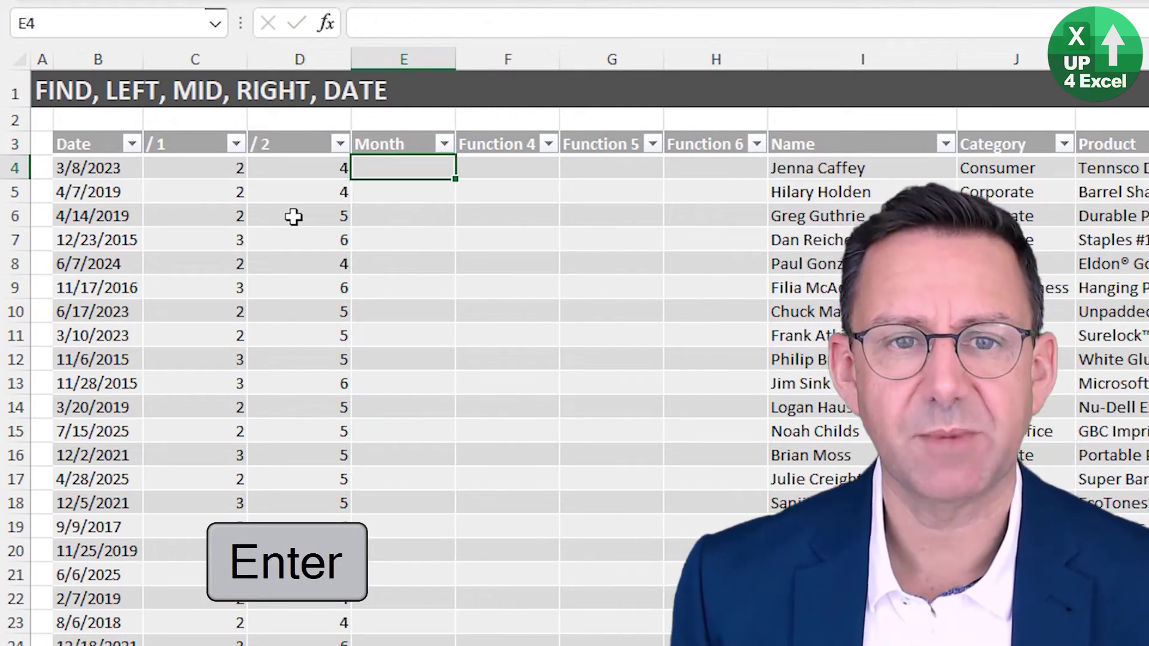
pyautogui.write('=')
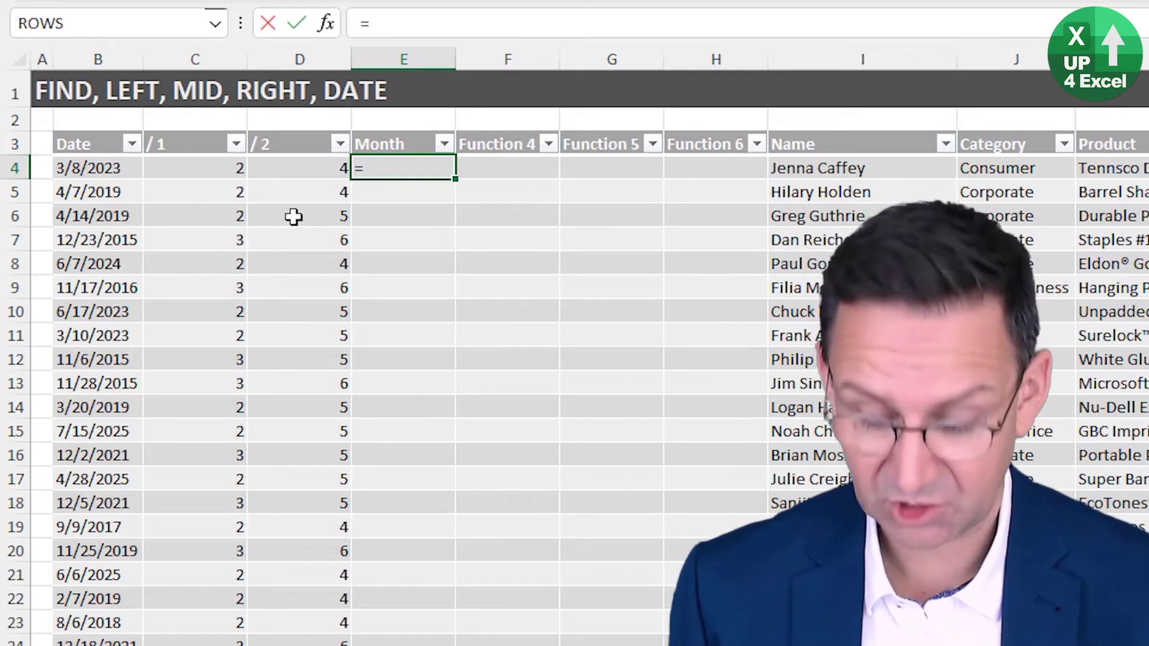
pyautogui.write('left(')
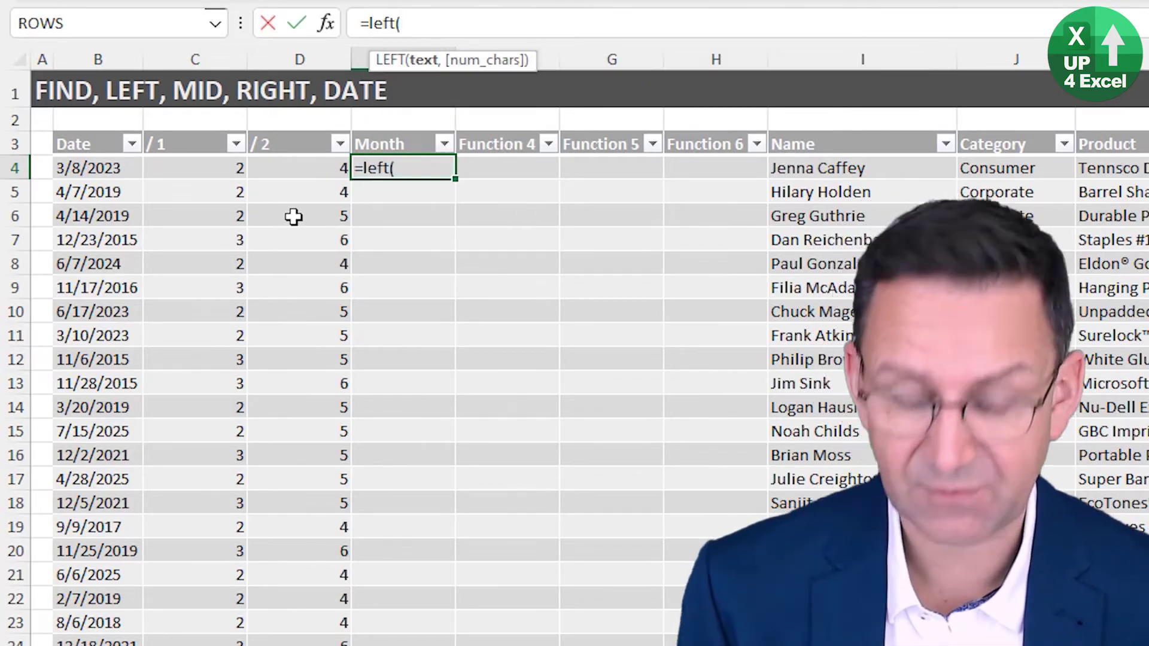
pyautogui.press('Left')
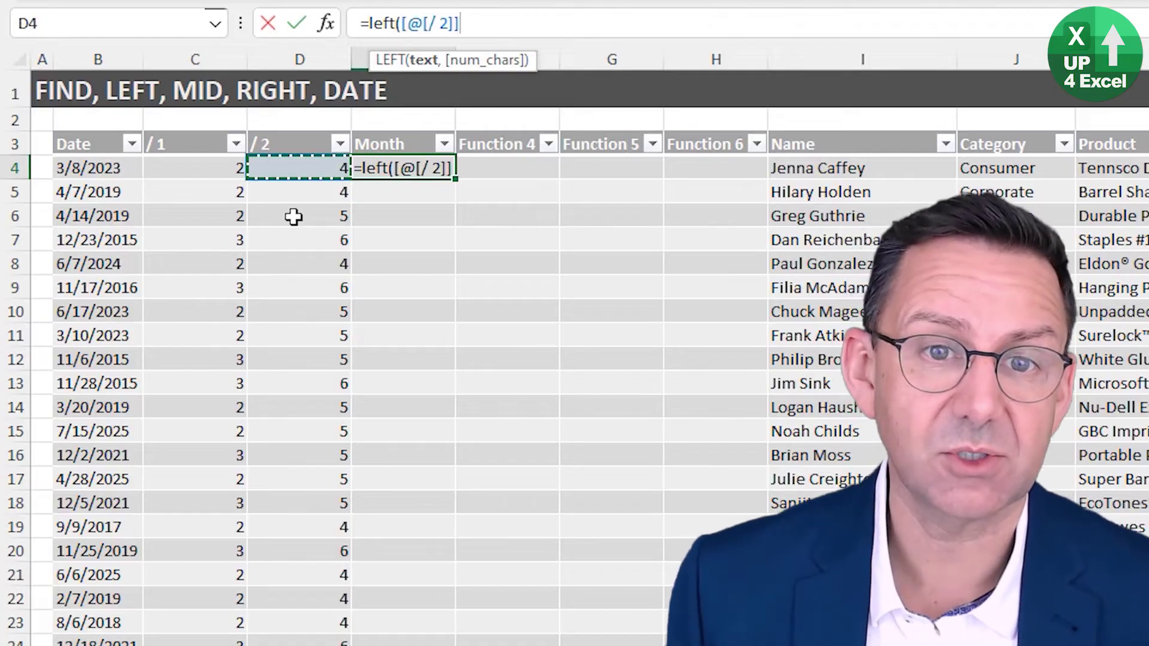
pyautogui.press('Left')
pyautogui.press('Left')
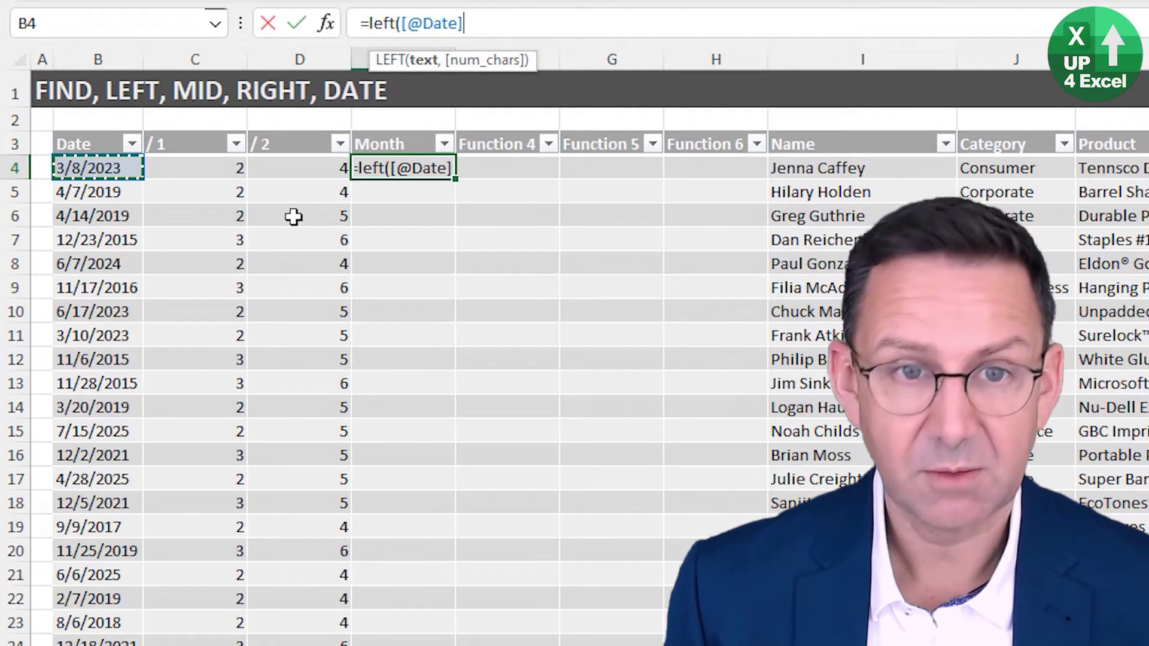
pyautogui.write(',')
pyautogui.press('Right')
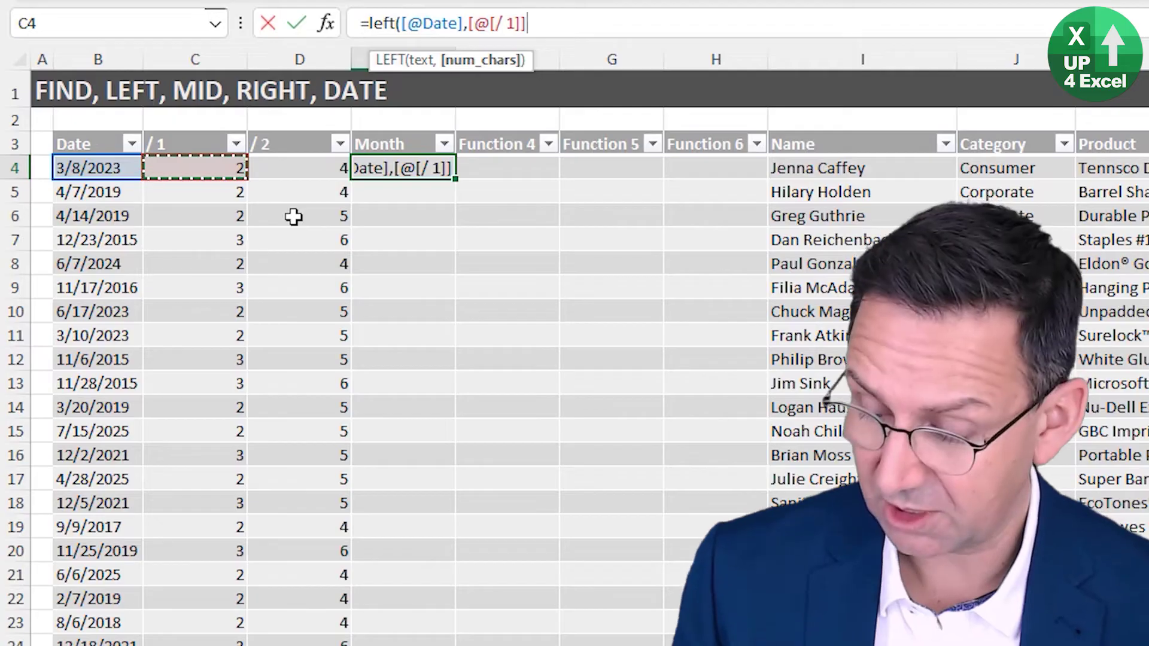
pyautogui.write('-1')
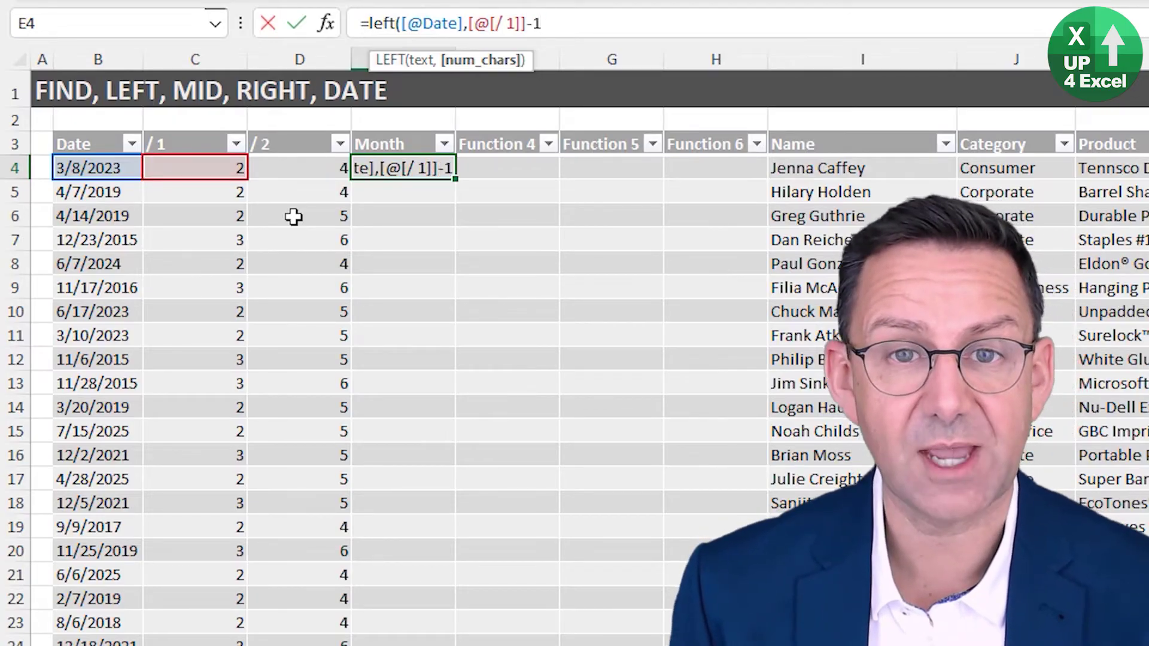
pyautogui.press('BackSpace')
pyautogui.press('BackSpace')
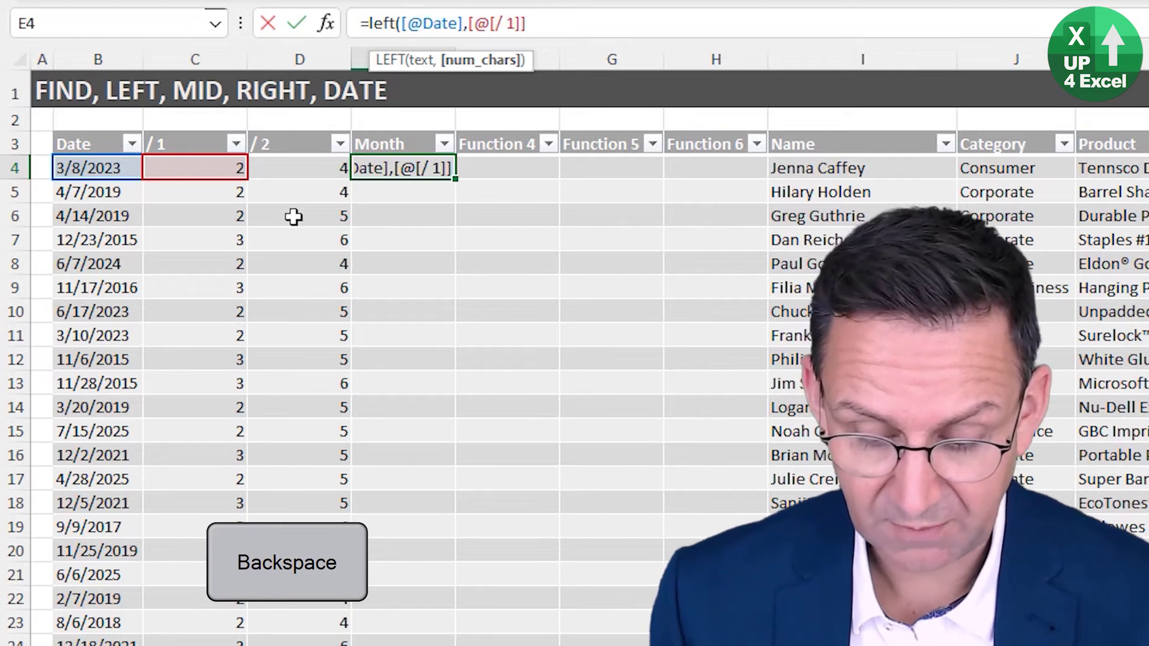
pyautogui.write(')')
pyautogui.press('Return')
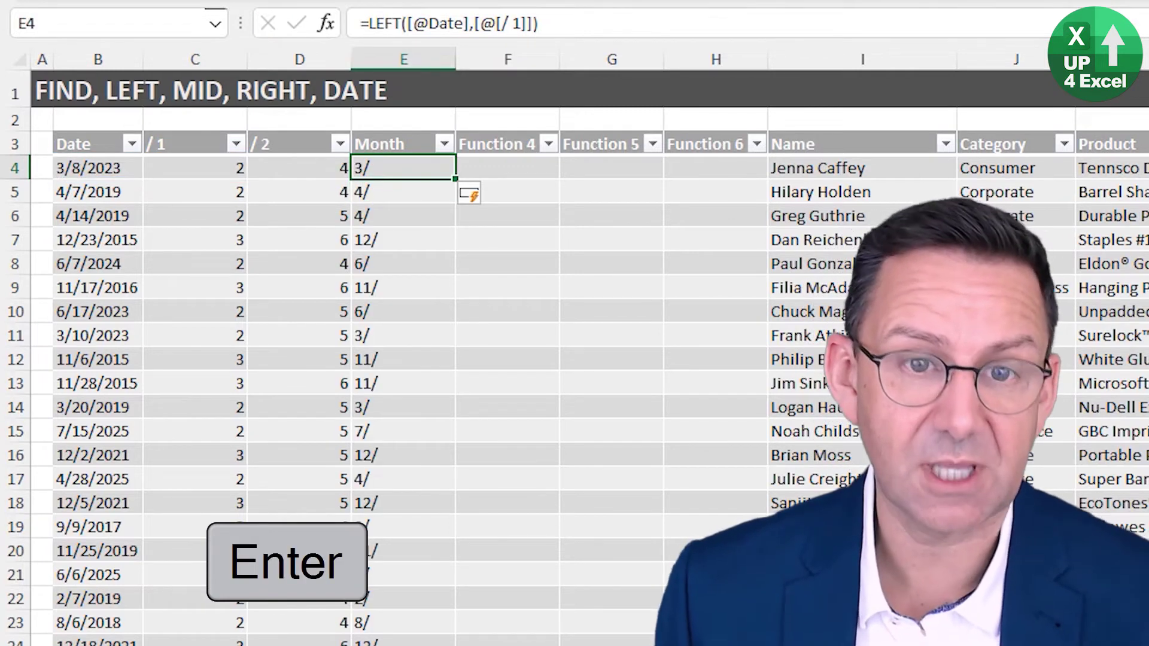
pyautogui.click(535, 24)
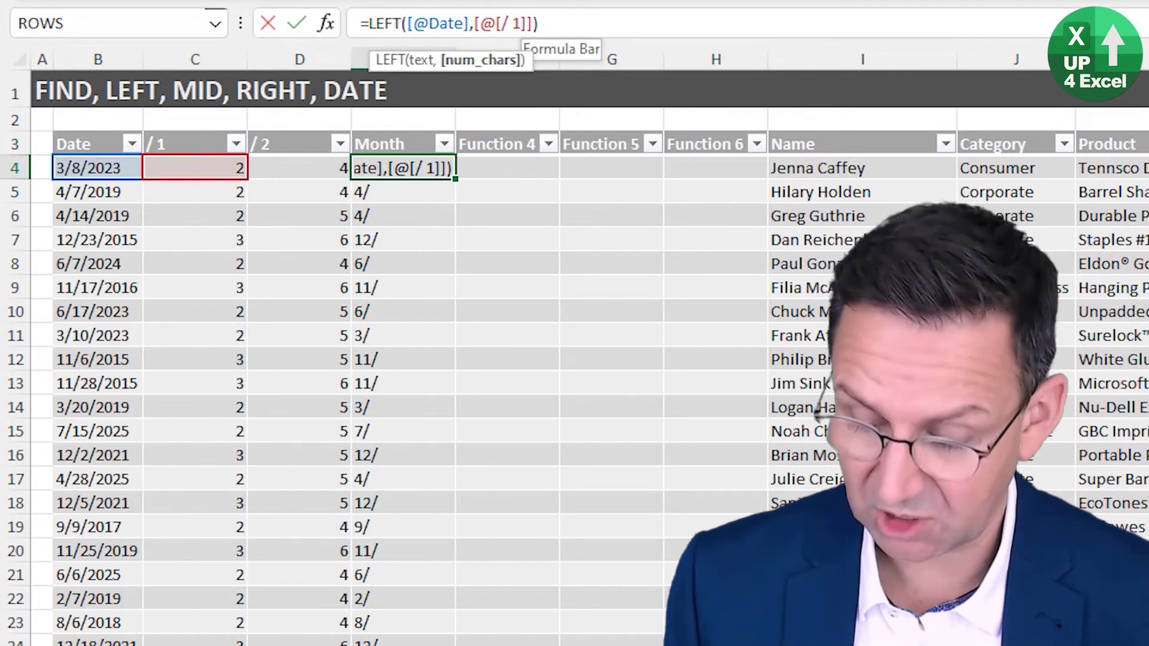
pyautogui.write('-1')
pyautogui.press('Return')
# Select the whole Month column to check the month numbers like 3, 4 and 12
pyautogui.click(404, 144)
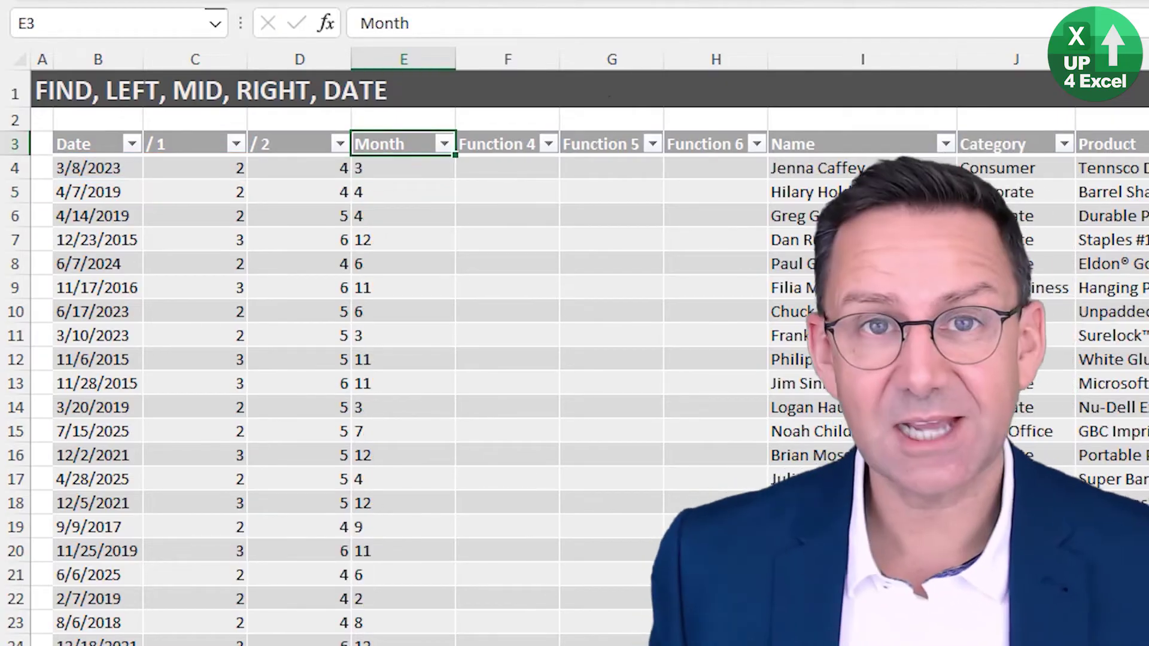
pyautogui.click(403, 168)
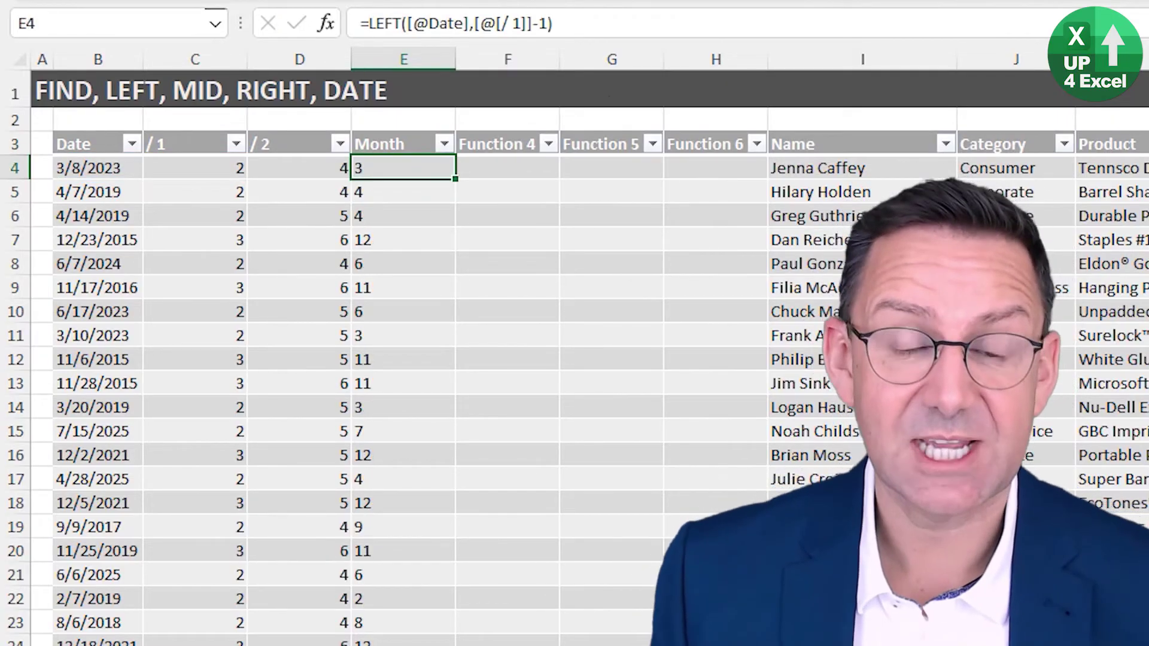
pyautogui.hotkey('ctrl', 'space')
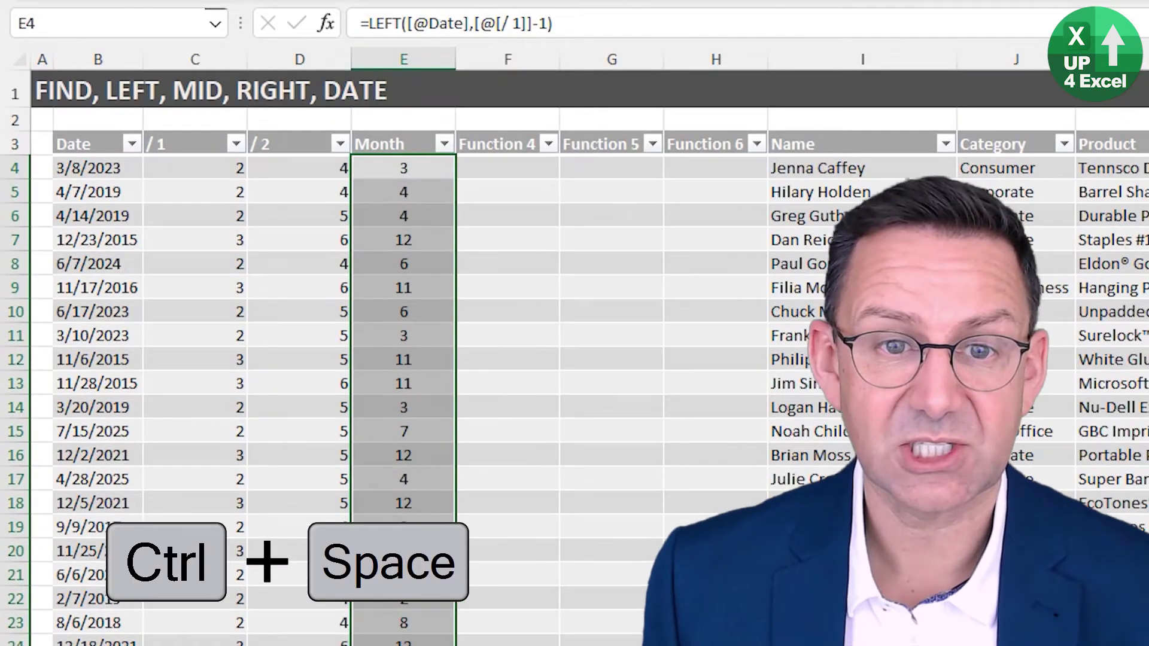
pyautogui.press('Up')
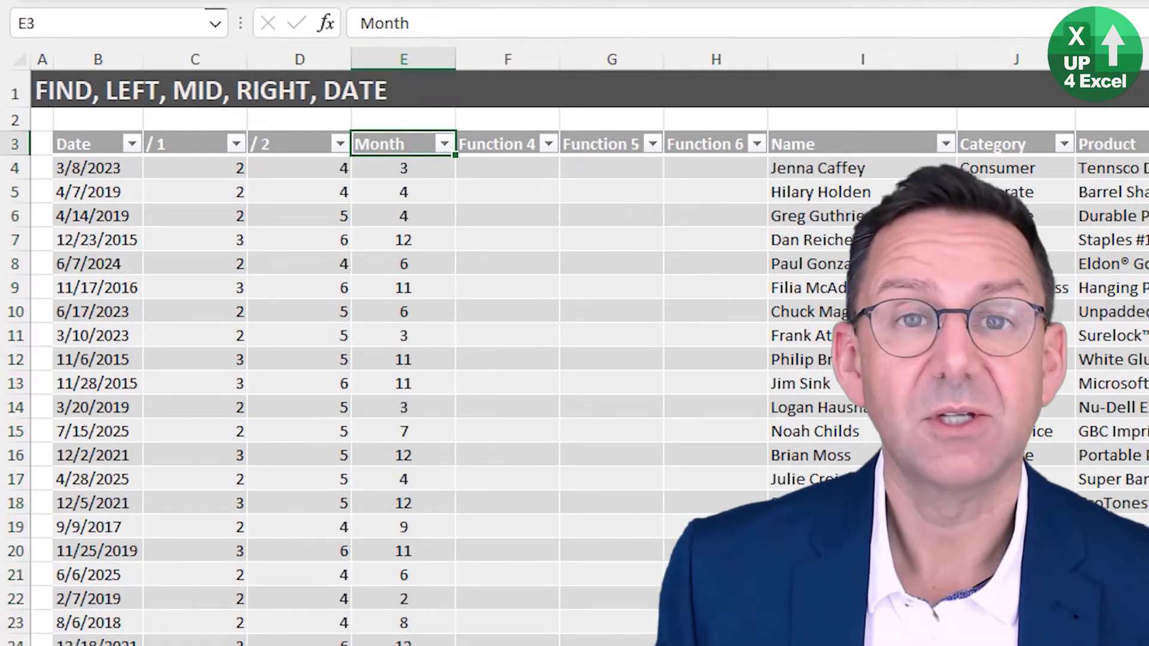
pyautogui.click(403, 167)
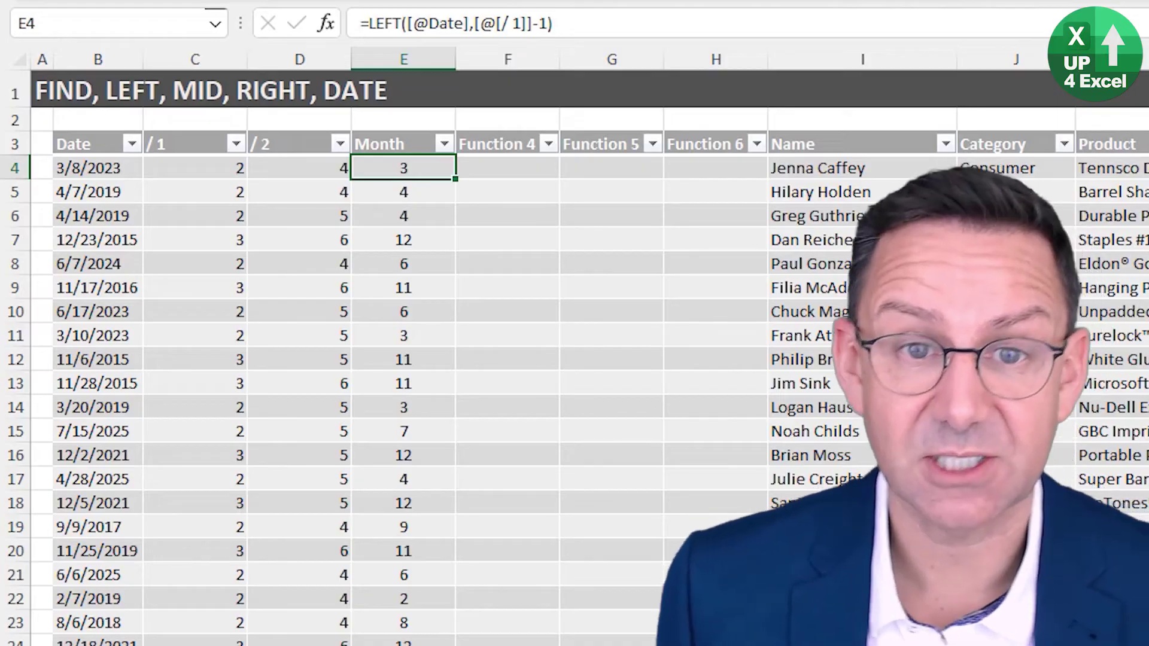
# Rename the Function 4 header to Day and review the / 1 and / 2 formulas
pyautogui.click(508, 168)
pyautogui.click(507, 144)
pyautogui.write('Day')
pyautogui.press('Return')
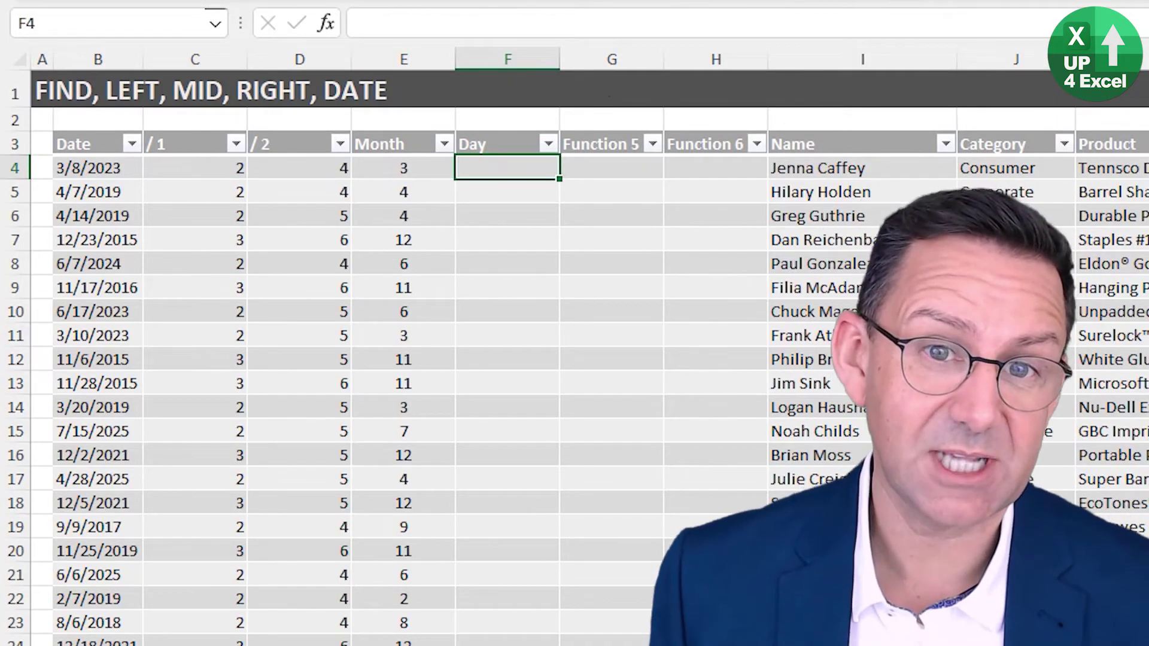
pyautogui.click(194, 168)
pyautogui.click(299, 168)
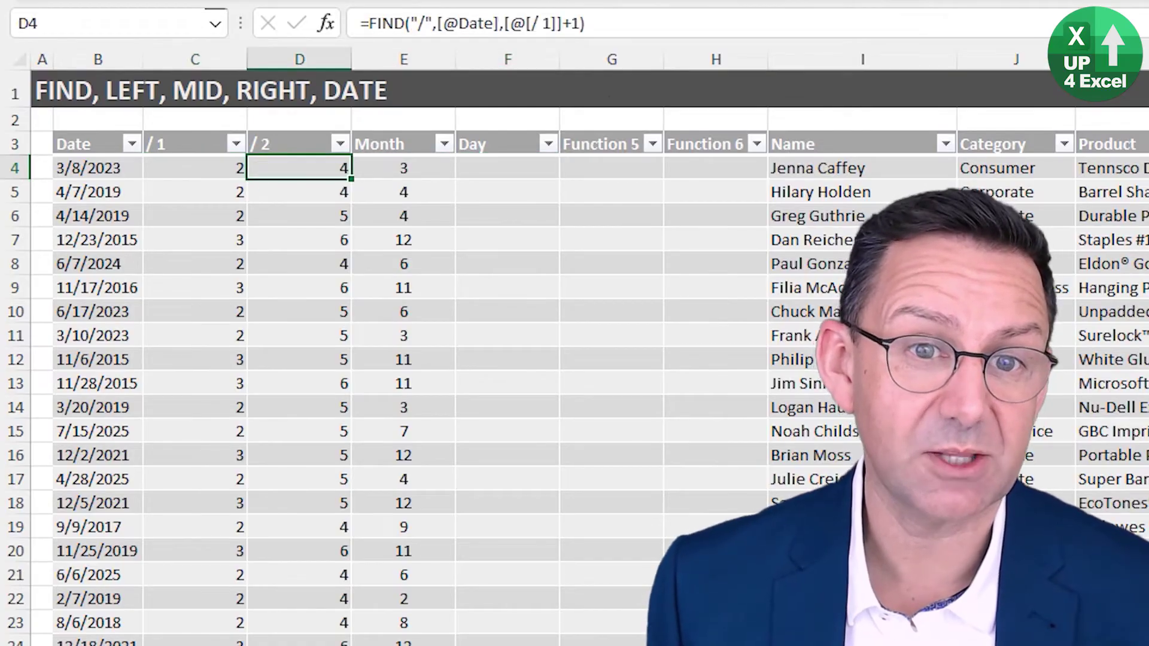
pyautogui.click(195, 168)
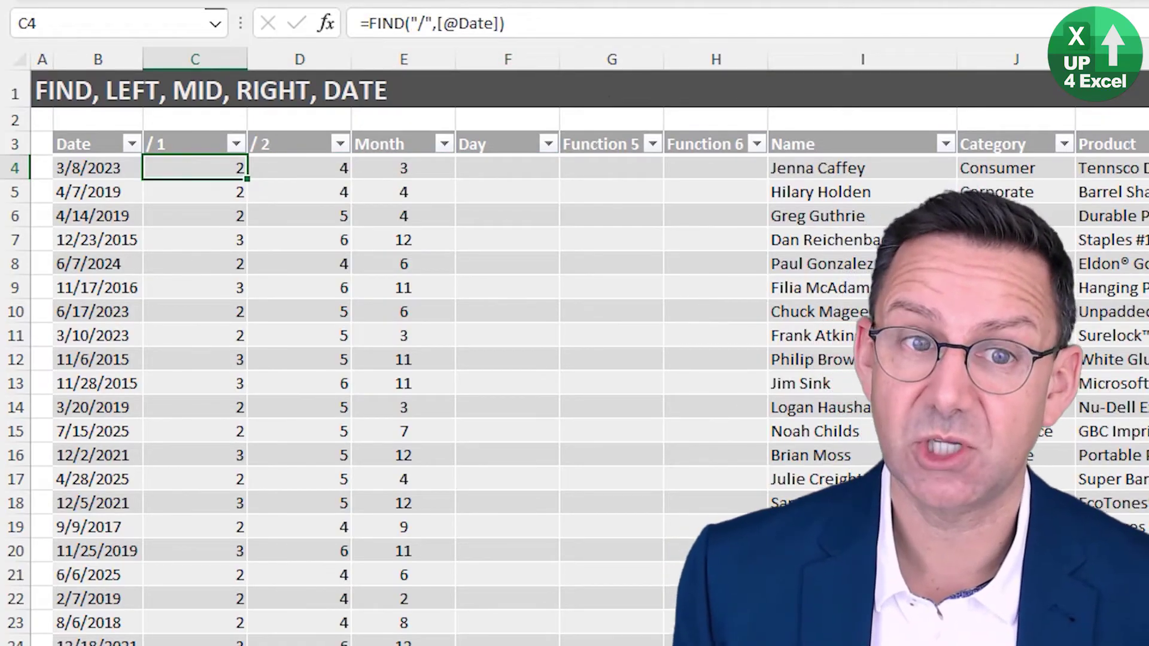
pyautogui.click(299, 168)
pyautogui.click(403, 168)
pyautogui.click(507, 167)
pyautogui.write('=')
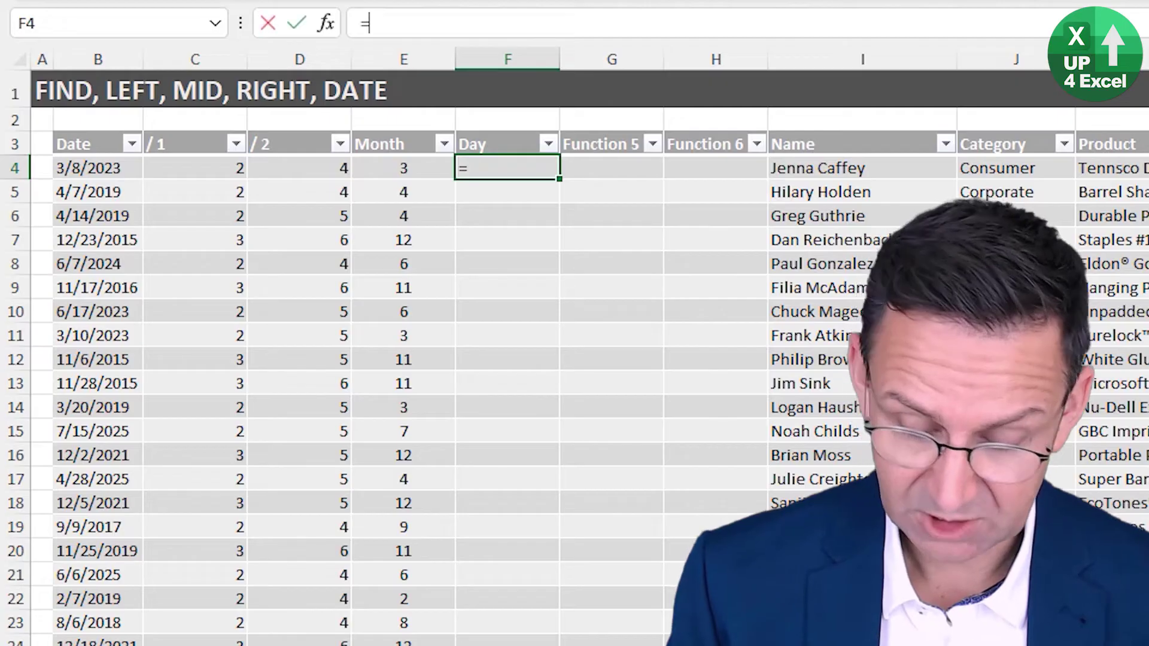
pyautogui.write('mid(')
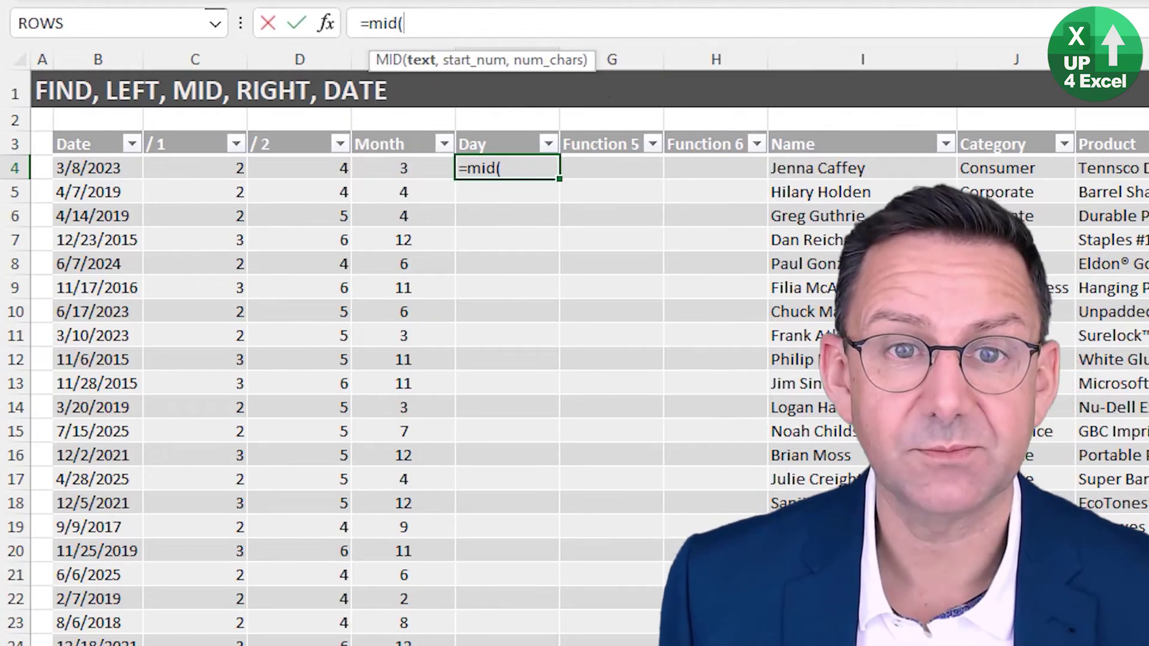
pyautogui.press('Left')
pyautogui.press('Left')
pyautogui.press('Left')
pyautogui.press('Left')
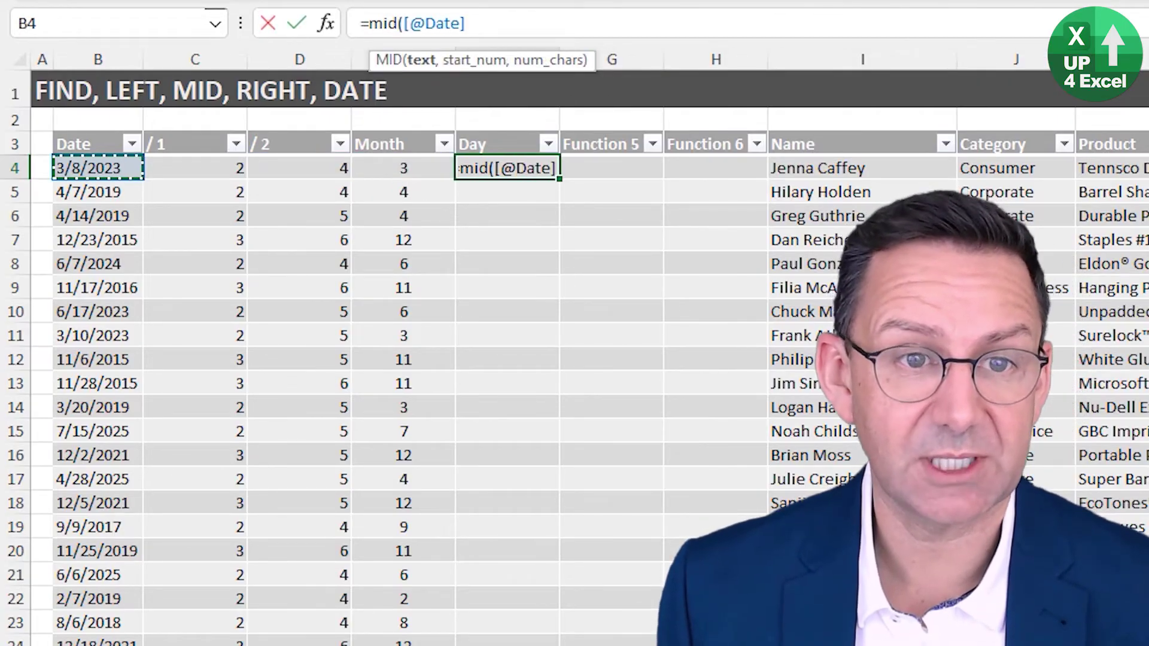
pyautogui.write(',')
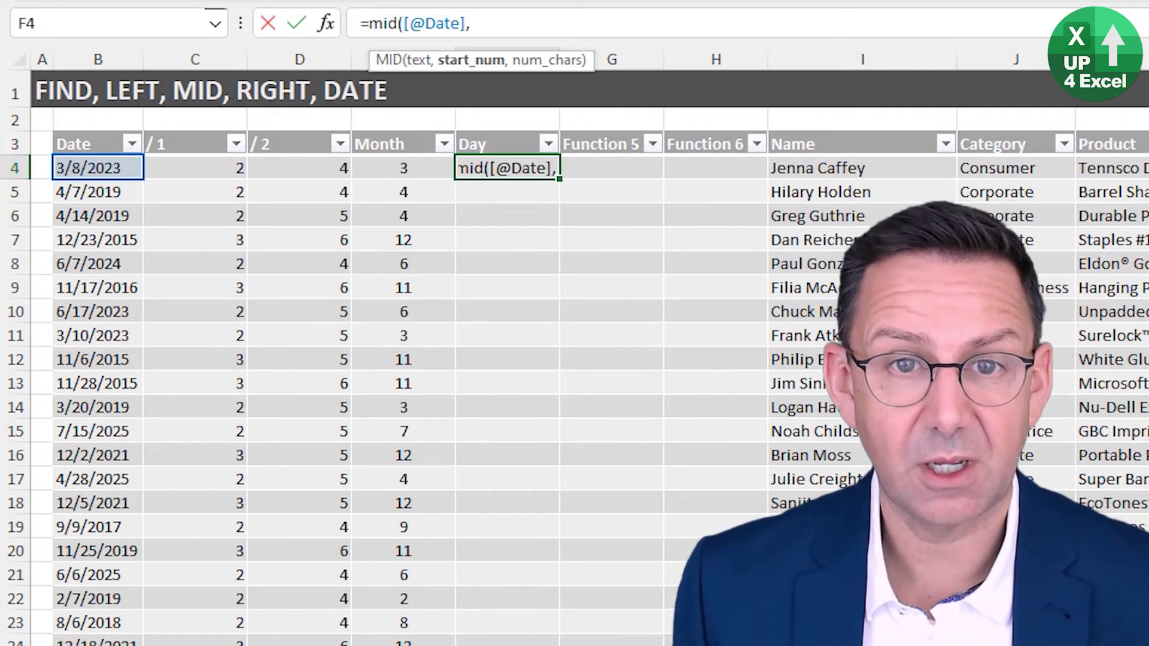
pyautogui.press('Left')
pyautogui.press('Left')
pyautogui.press('Left')
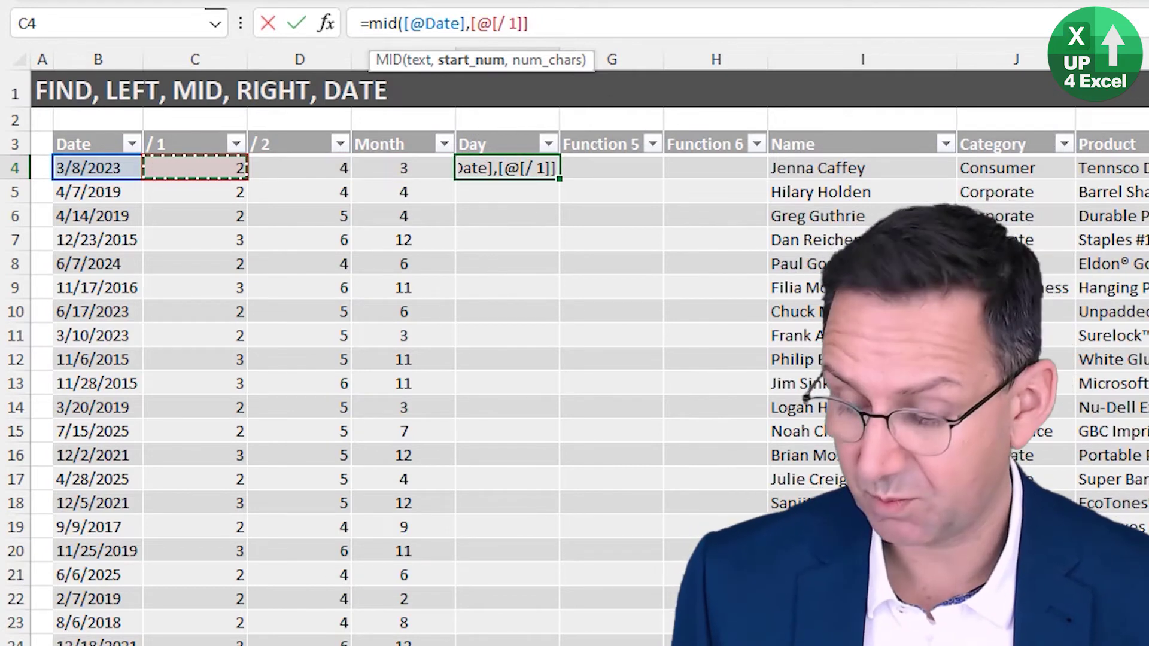
pyautogui.write('+1')
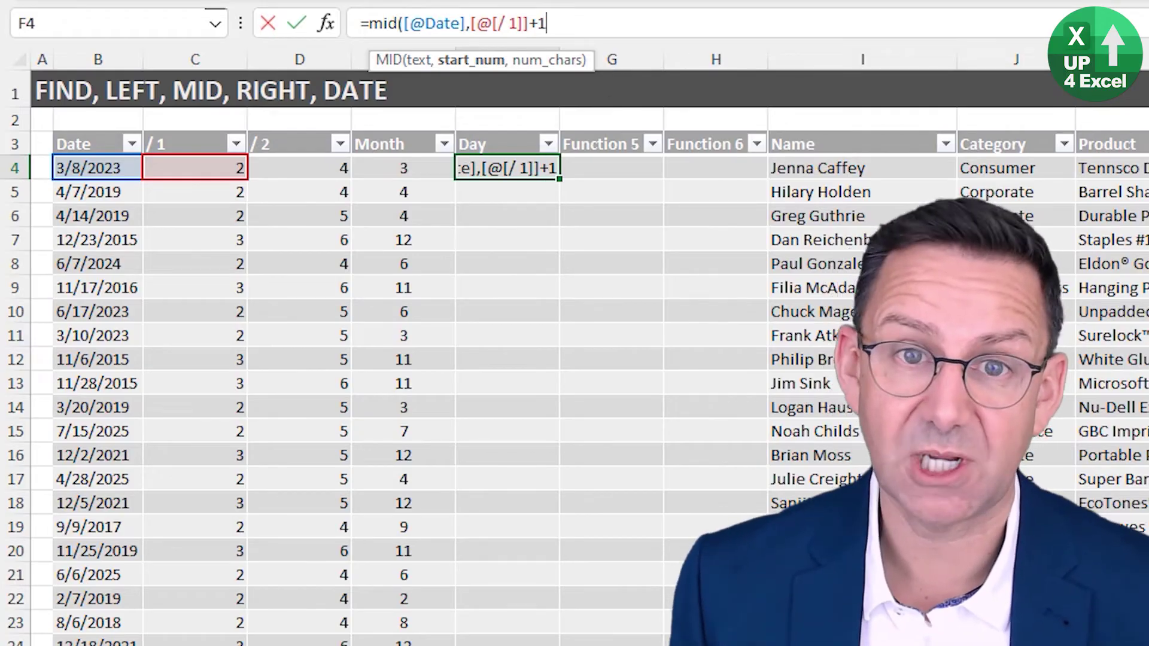
pyautogui.write(',')
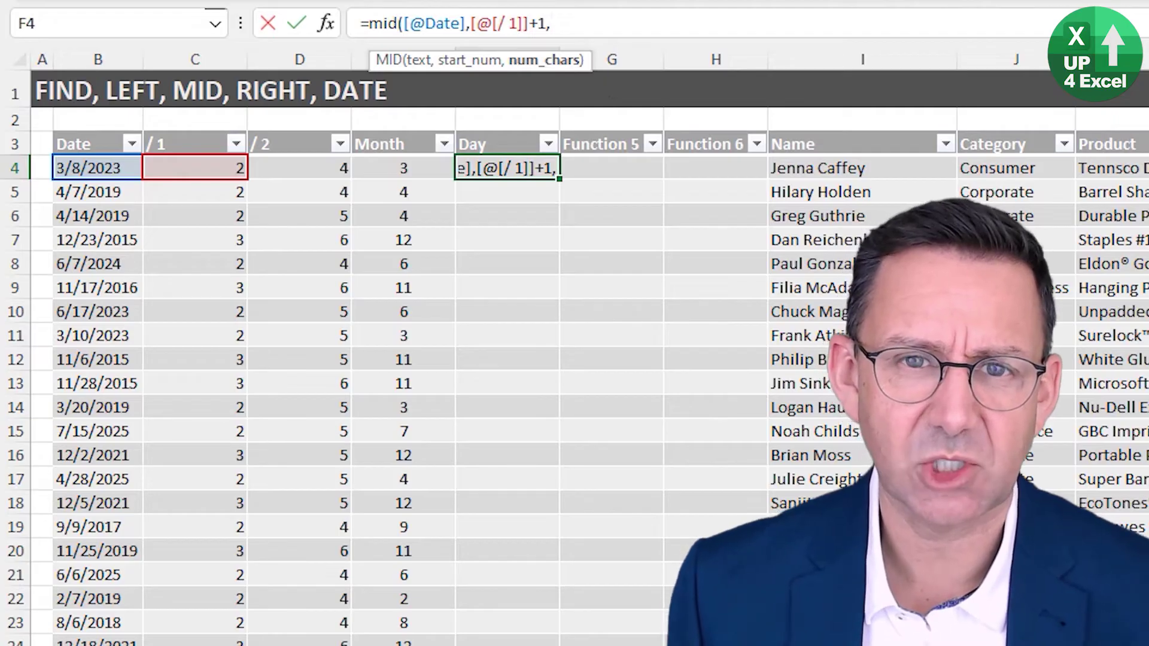
pyautogui.press('Right')
pyautogui.press('Left')
pyautogui.press('Left')
pyautogui.press('Left')
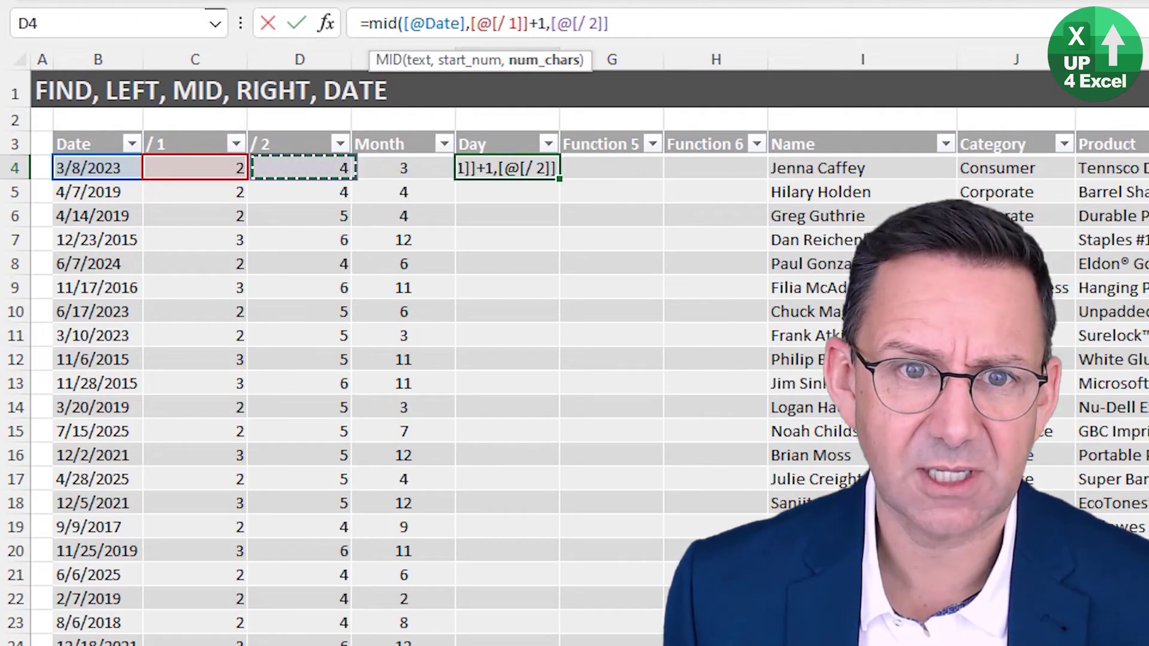
pyautogui.write('-')
pyautogui.press('Left')
pyautogui.press('Left')
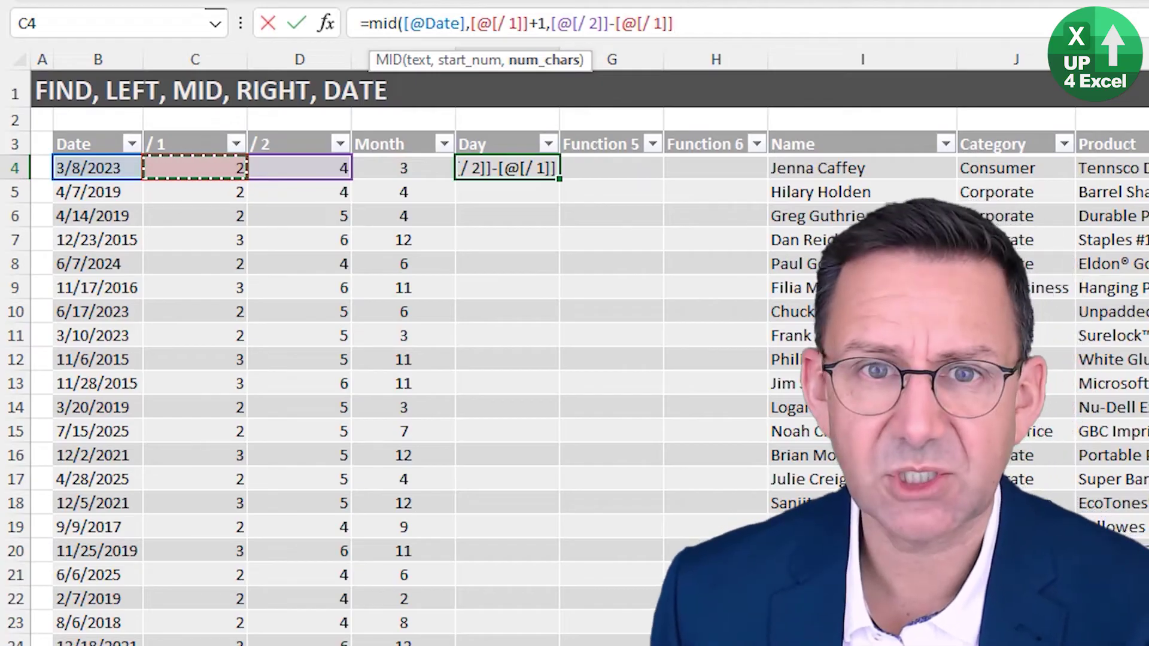
pyautogui.write(')')
pyautogui.press('Return')
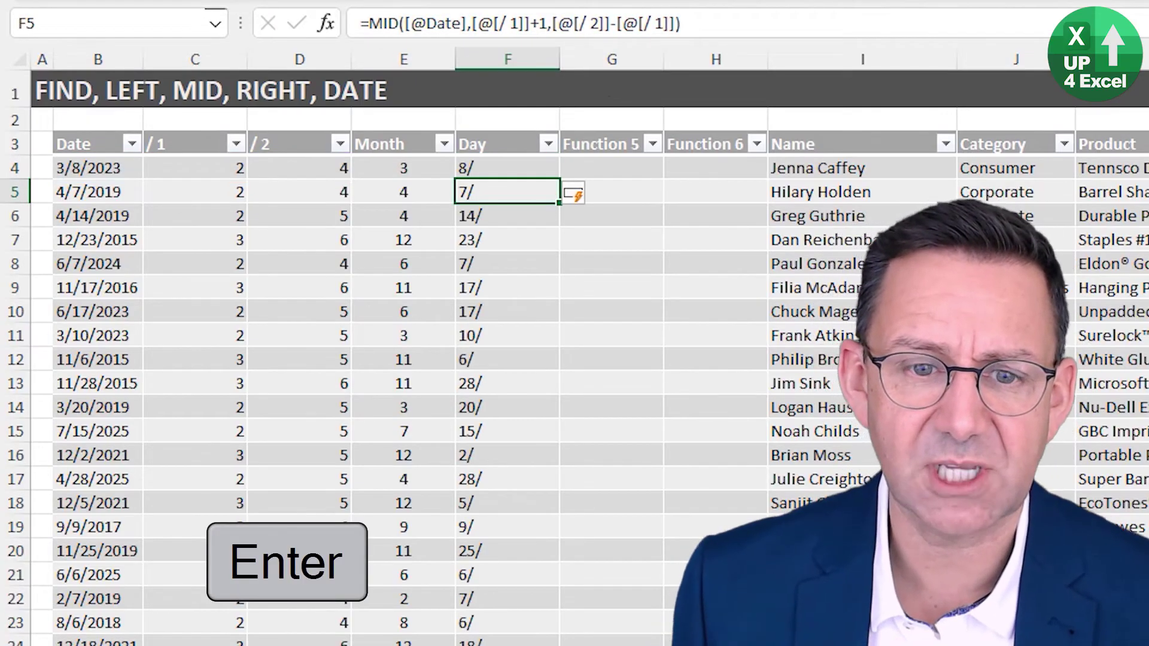
# Compare results with the slash positions and subtract 1 from MID's length argument
pyautogui.press('Down')
pyautogui.press('Down')
pyautogui.press('Up')
pyautogui.press('Up')
pyautogui.press('Up')
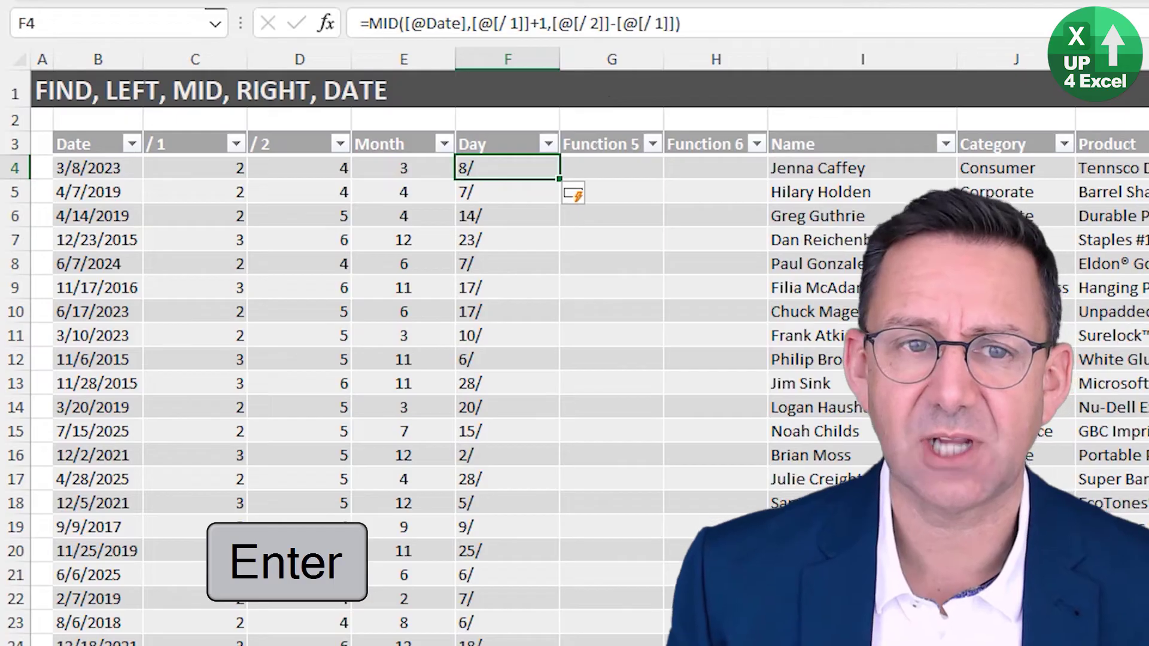
pyautogui.press('Left')
pyautogui.press('Left')
pyautogui.press('Left')
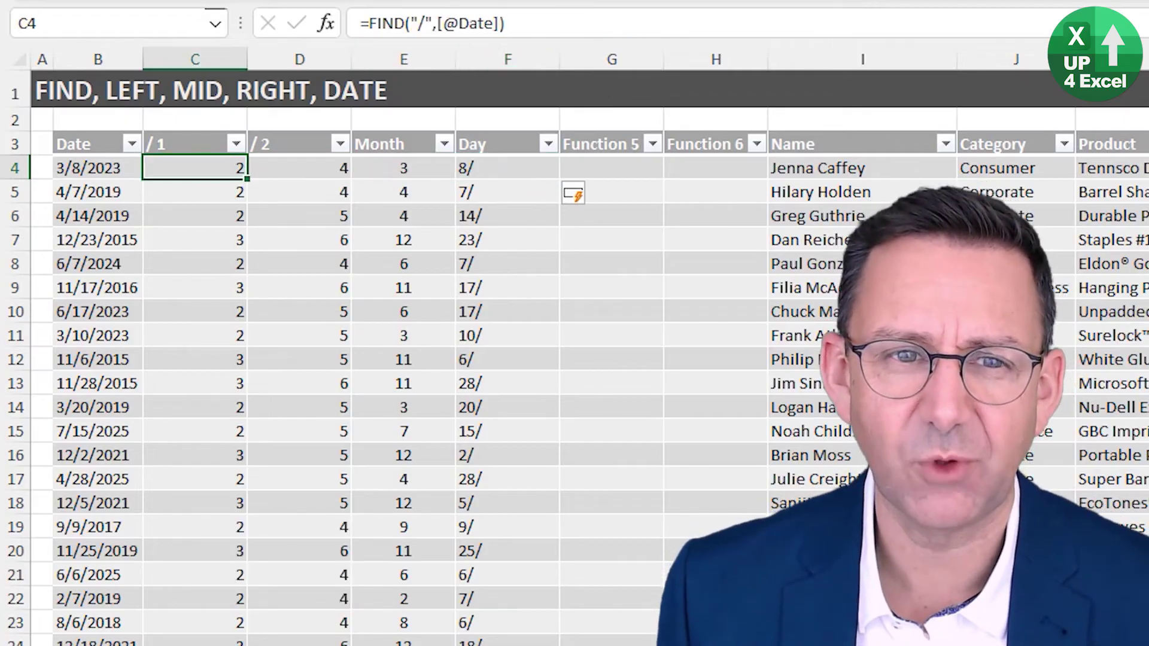
pyautogui.press('Right')
pyautogui.press('Left')
pyautogui.press('Left')
pyautogui.press('Right')
pyautogui.press('Right')
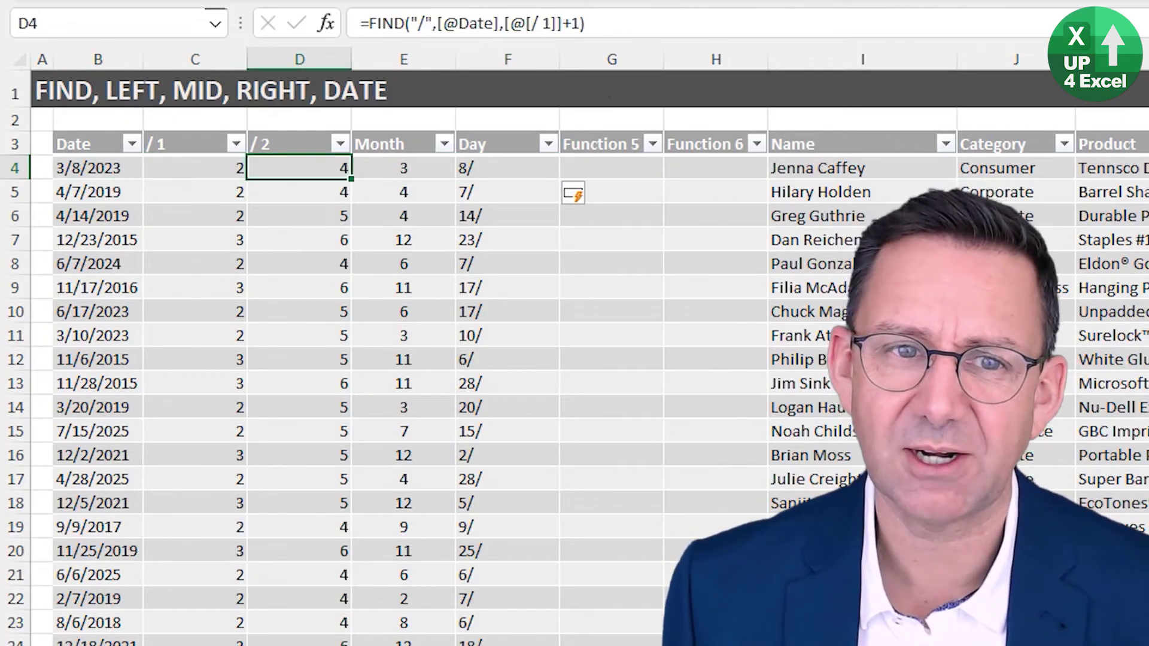
pyautogui.press('Left')
pyautogui.press('Right')
pyautogui.press('Right')
pyautogui.press('Right')
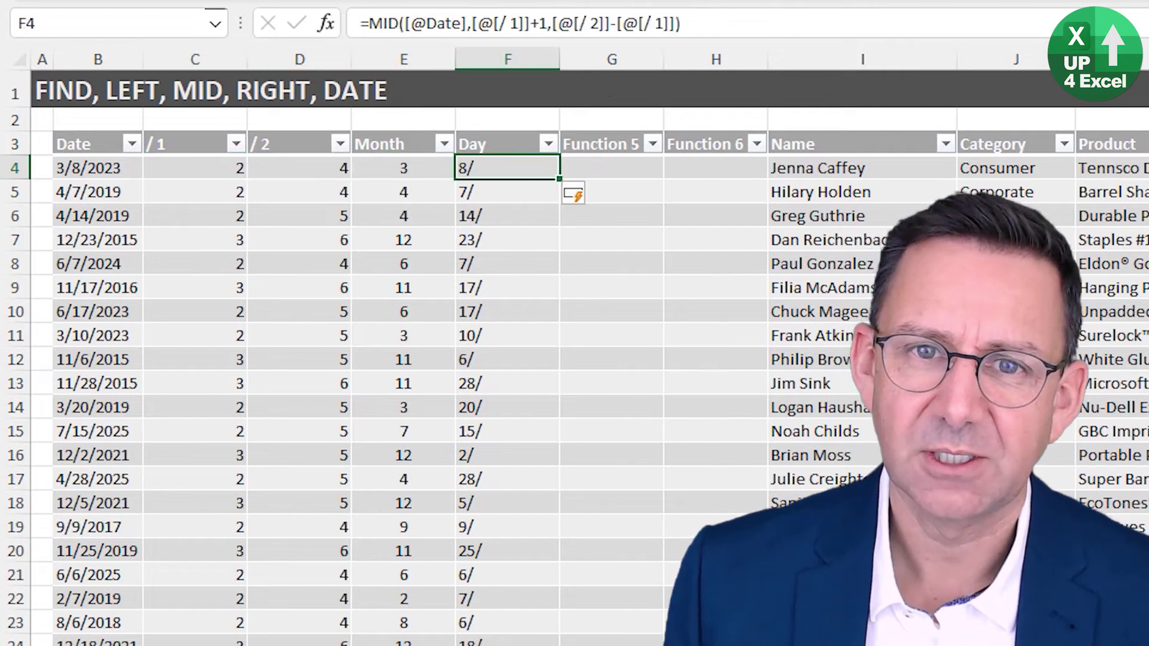
pyautogui.click(680, 22)
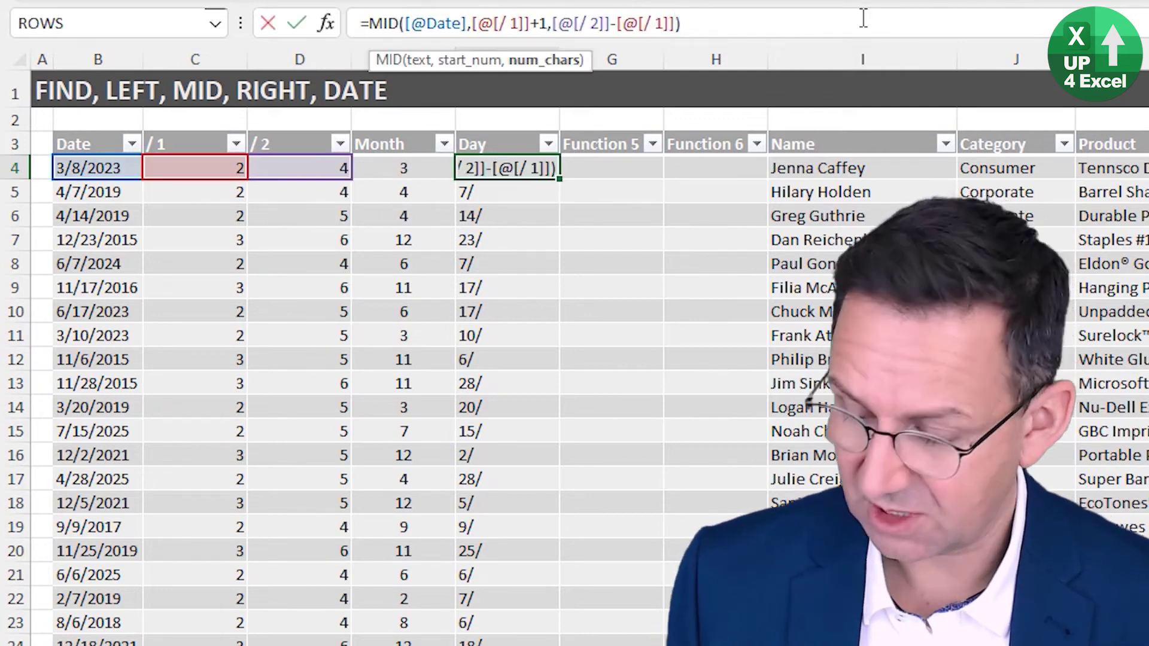
pyautogui.write('-1')
pyautogui.press('Return')
# Select the whole Day column to verify days like 8, 14 and 23
pyautogui.press('Up')
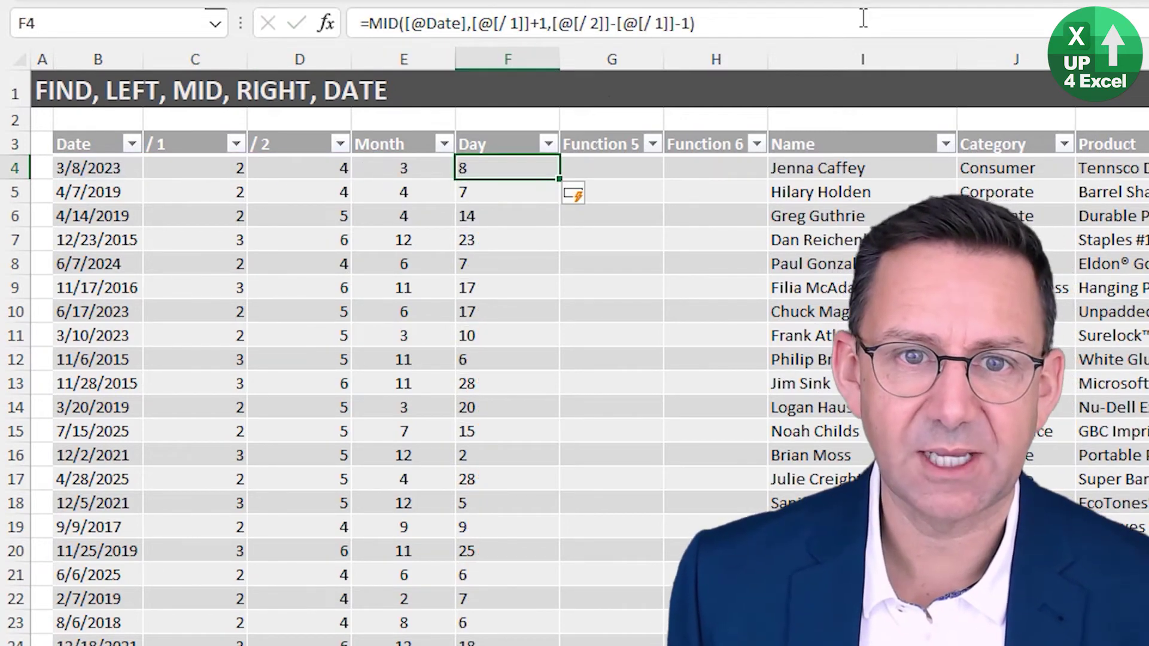
pyautogui.hotkey('ctrl', 'space')
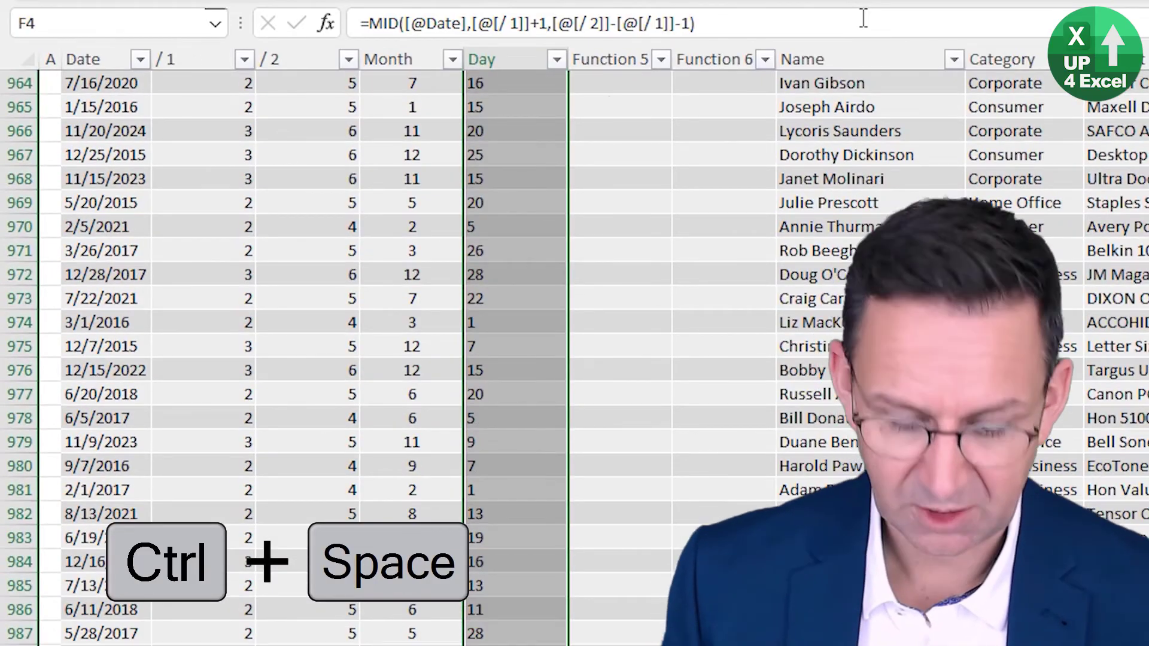
pyautogui.hotkey('ctrl', 'BackSpace')
pyautogui.press('Up')
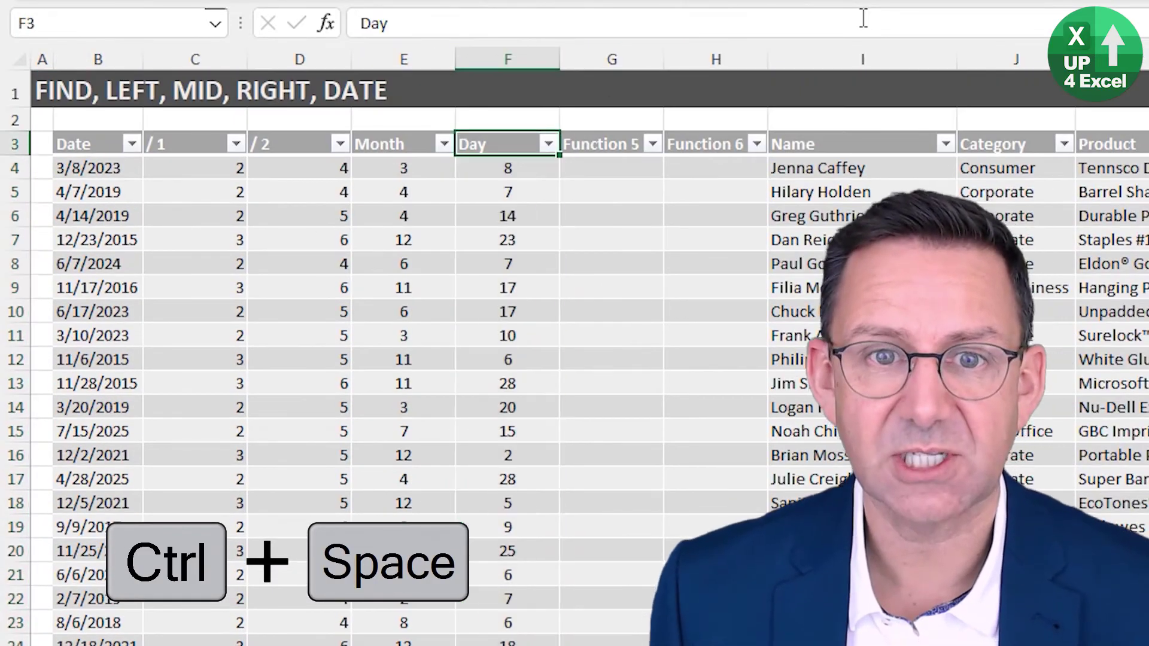
# Rename the Function 5 header to Year and browse down the Date column
pyautogui.press('Right')
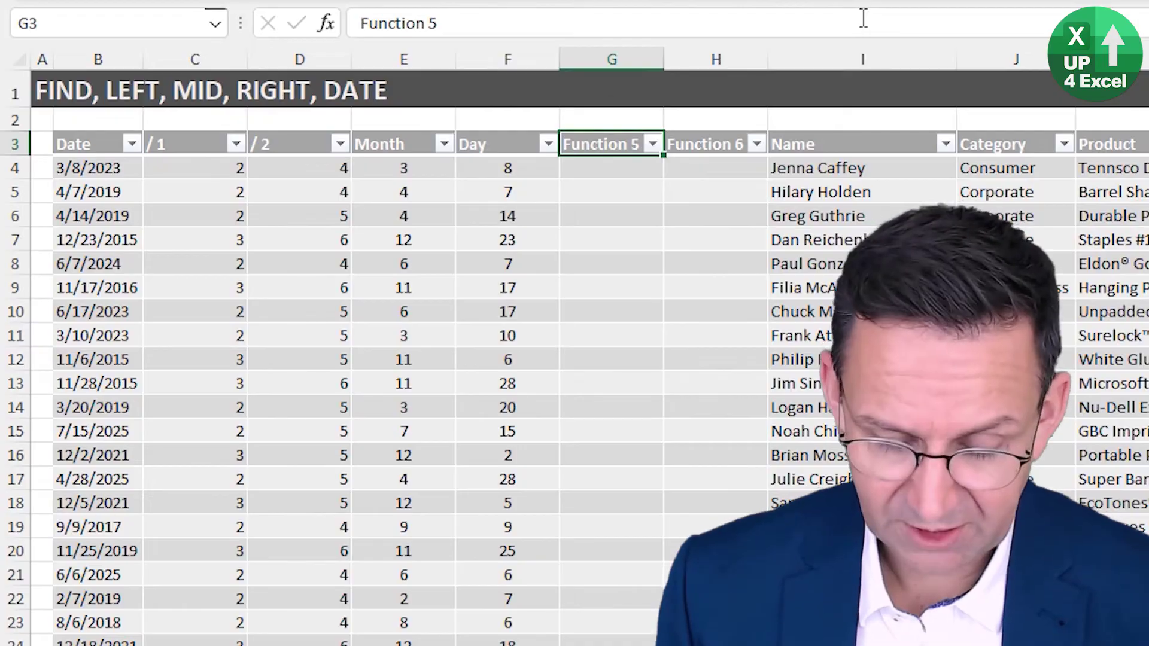
pyautogui.write('Year')
pyautogui.press('Return')
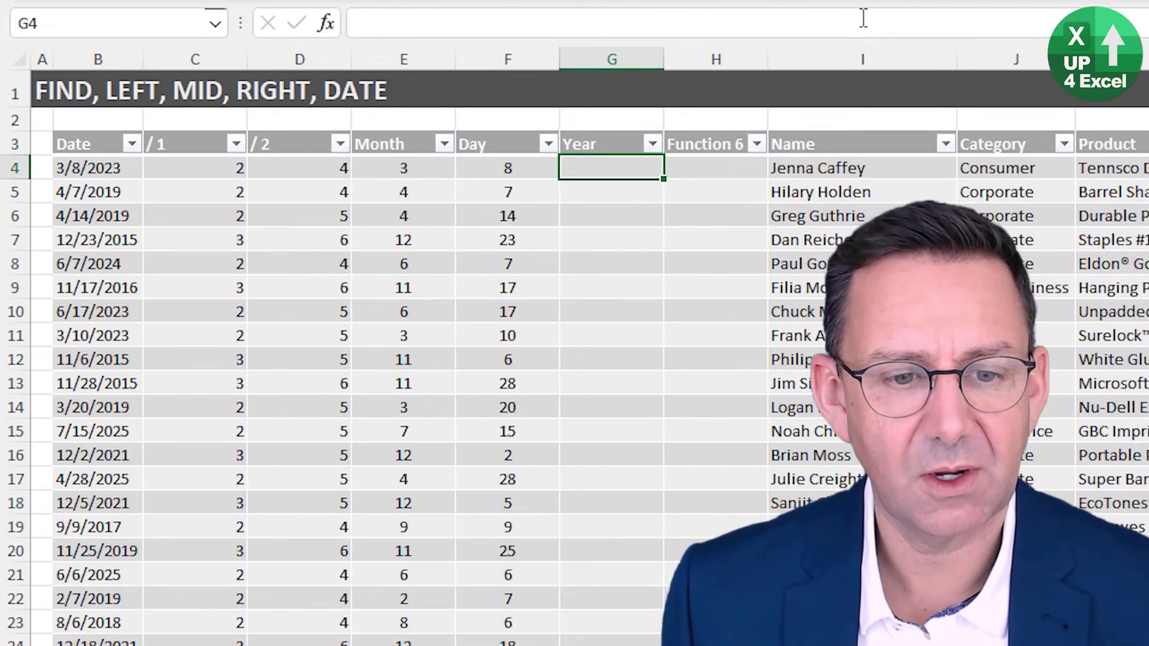
pyautogui.press('Left')
pyautogui.press('Left')
pyautogui.press('Left')
pyautogui.press('Left')
pyautogui.press('Left')
pyautogui.press('pagedown')
pyautogui.press('pagedown')
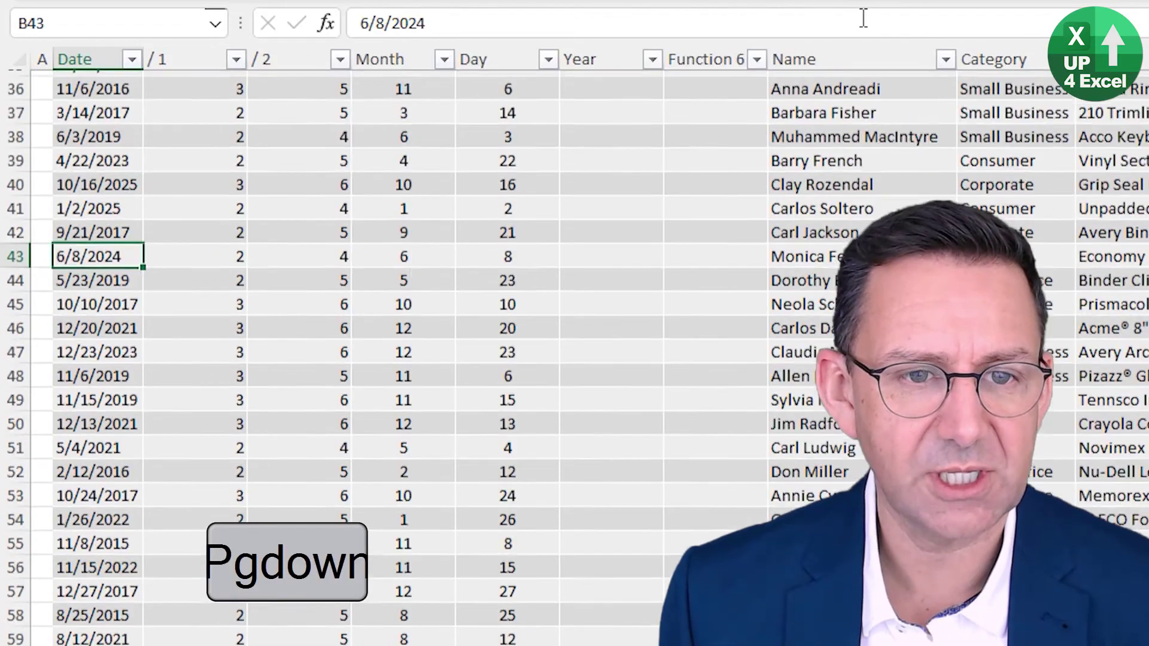
pyautogui.hotkey('ctrl', 'Up')
pyautogui.hotkey('ctrl', 'Up')
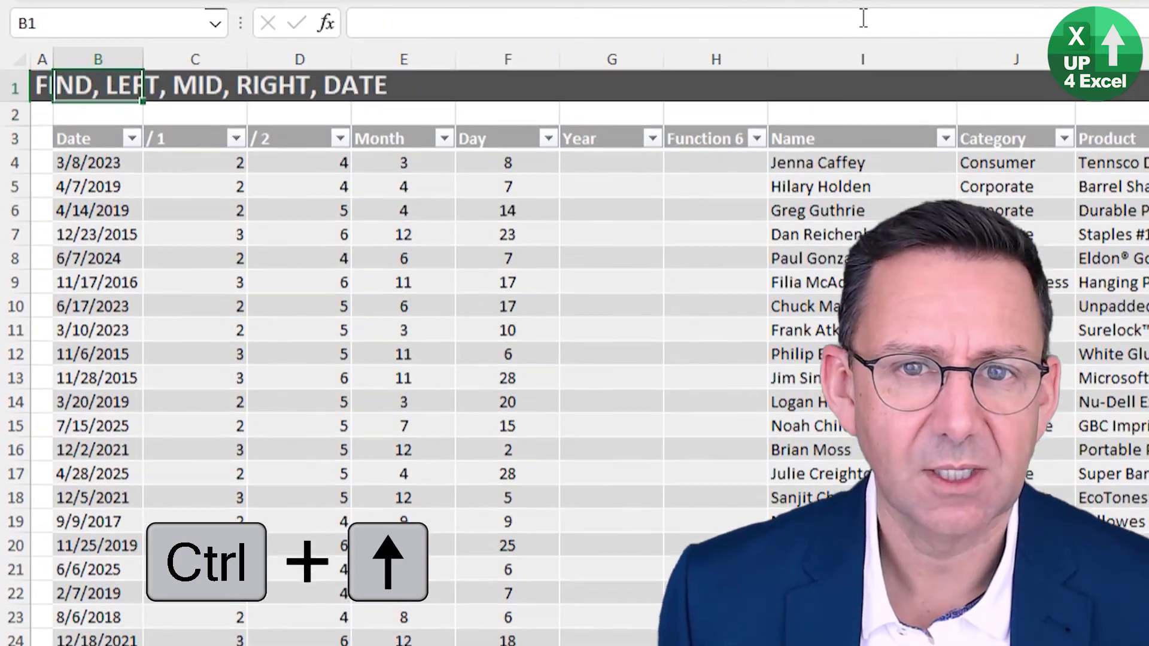
pyautogui.hotkey('ctrl', 'Down')
pyautogui.press('Right')
pyautogui.press('Right')
pyautogui.press('Right')
pyautogui.press('Right')
pyautogui.press('Right')
pyautogui.press('Down')
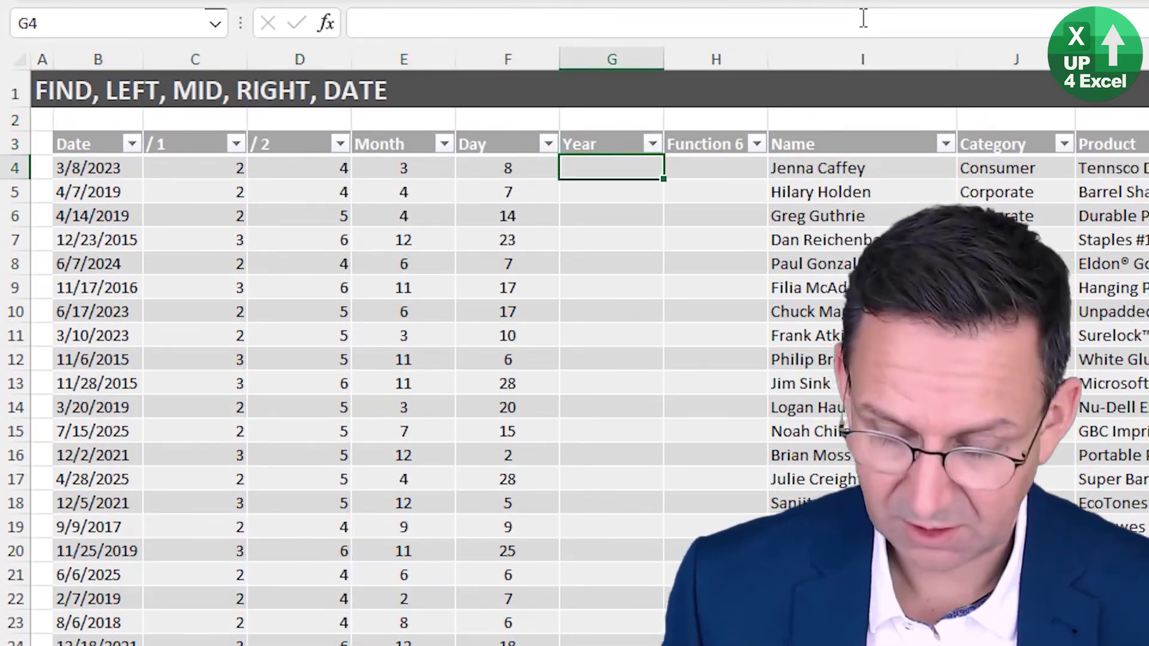
pyautogui.write('=right')
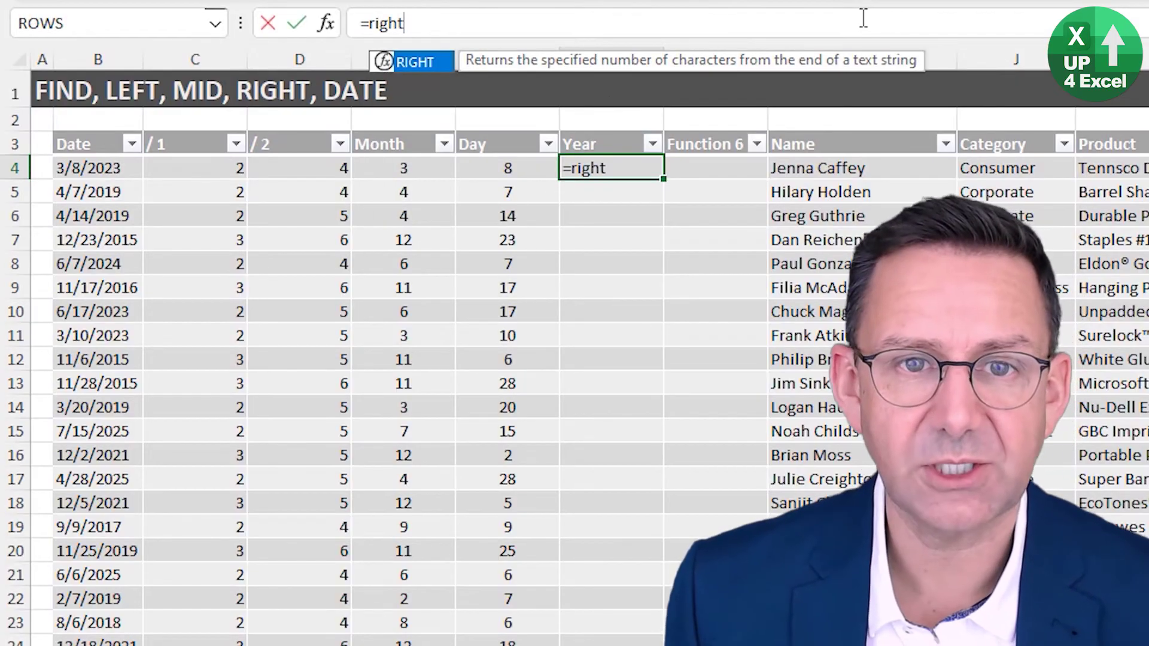
pyautogui.press('Tab')
pyautogui.press('Left')
pyautogui.press('Left')
pyautogui.press('Left')
pyautogui.press('Left')
pyautogui.press('Left')
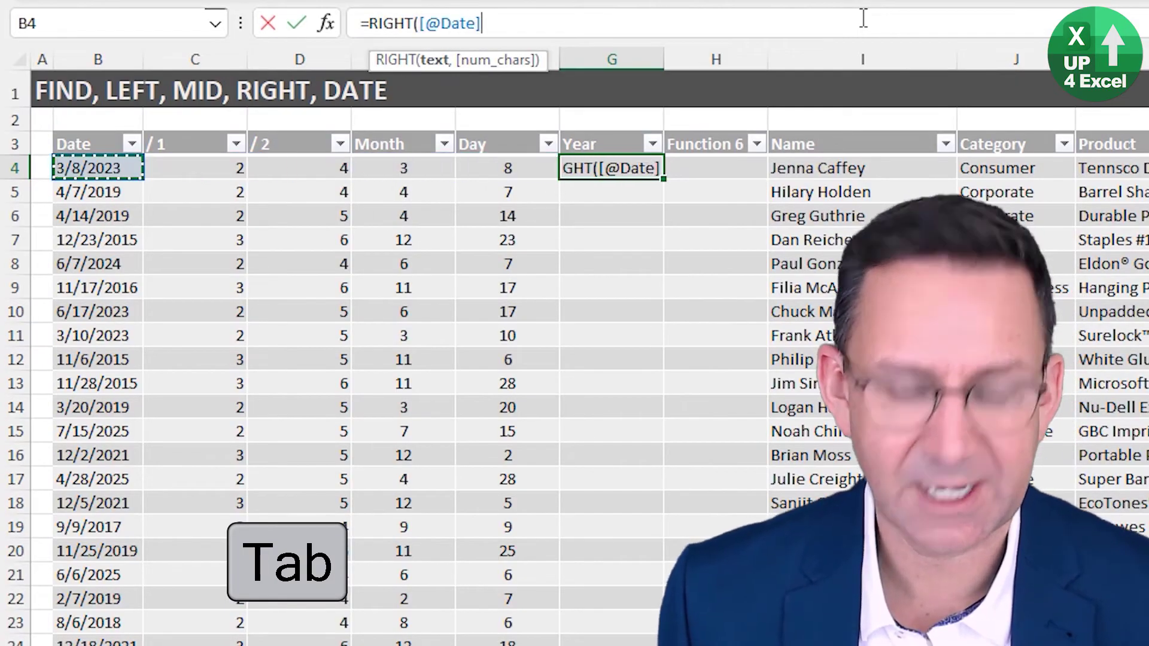
pyautogui.write(',4)')
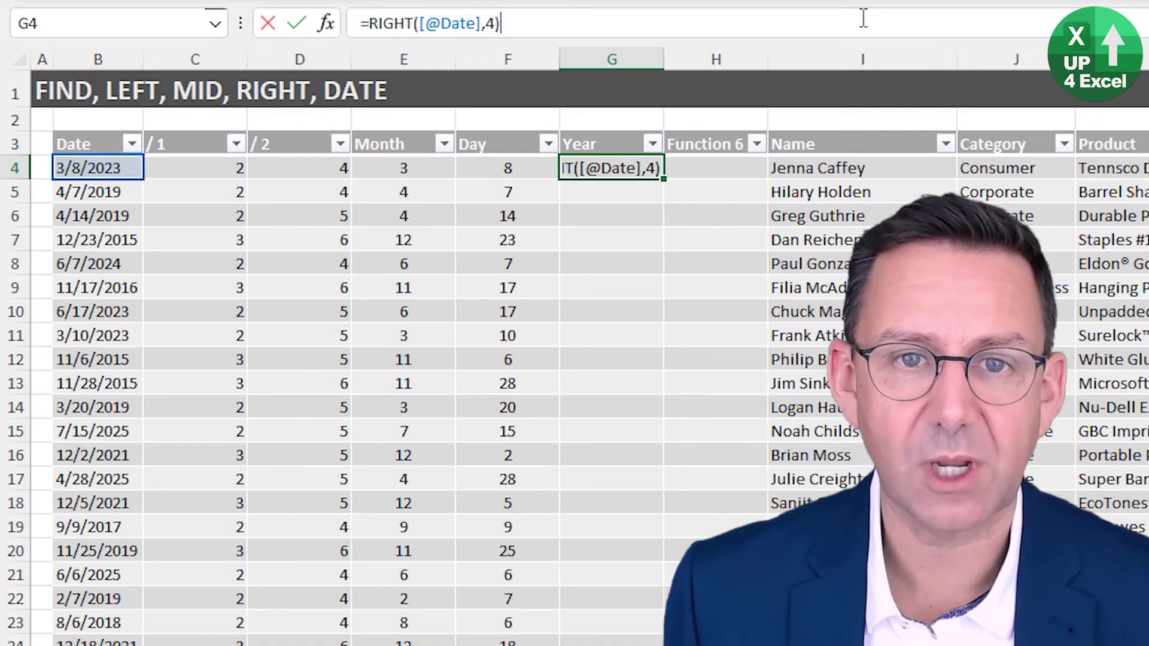
pyautogui.press('Return')
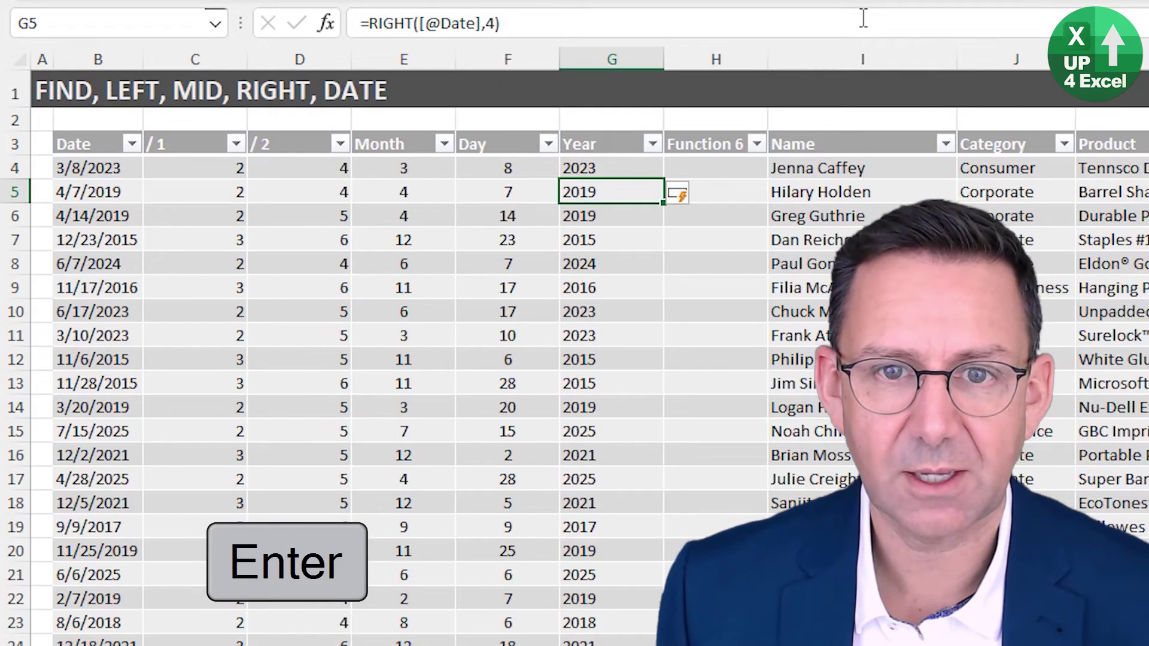
pyautogui.hotkey('ctrl', 'space')
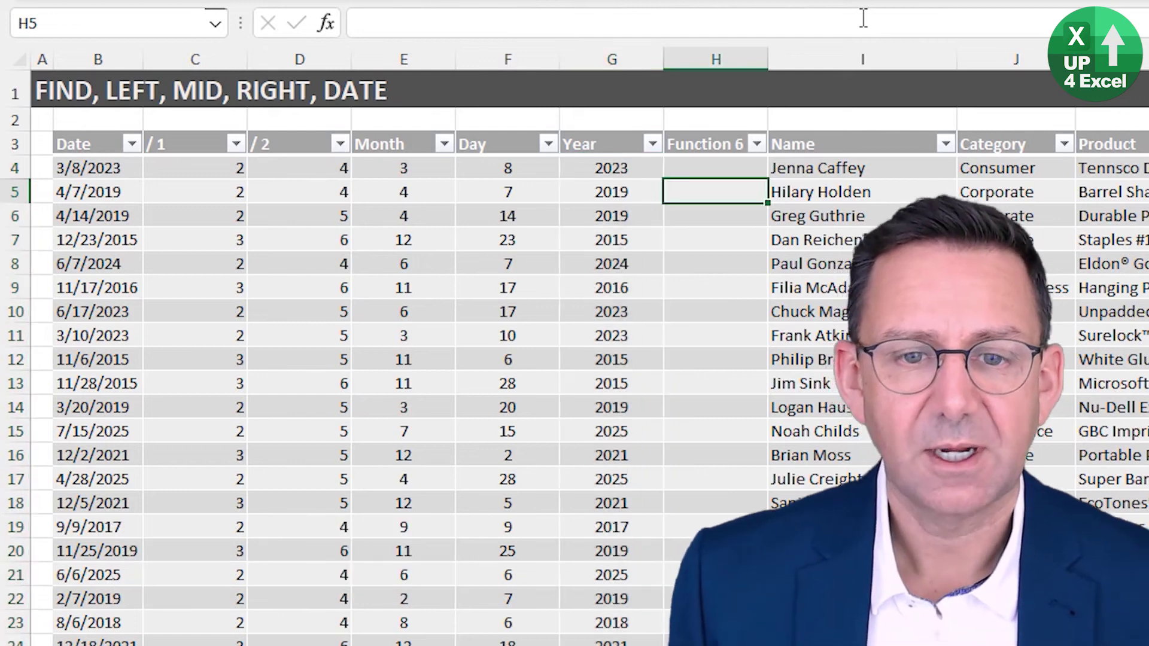
# Recheck the first Month formula before moving to the last helper column
pyautogui.press('Left')
pyautogui.press('Left')
pyautogui.press('Left')
pyautogui.press('Up')
pyautogui.press('Up')
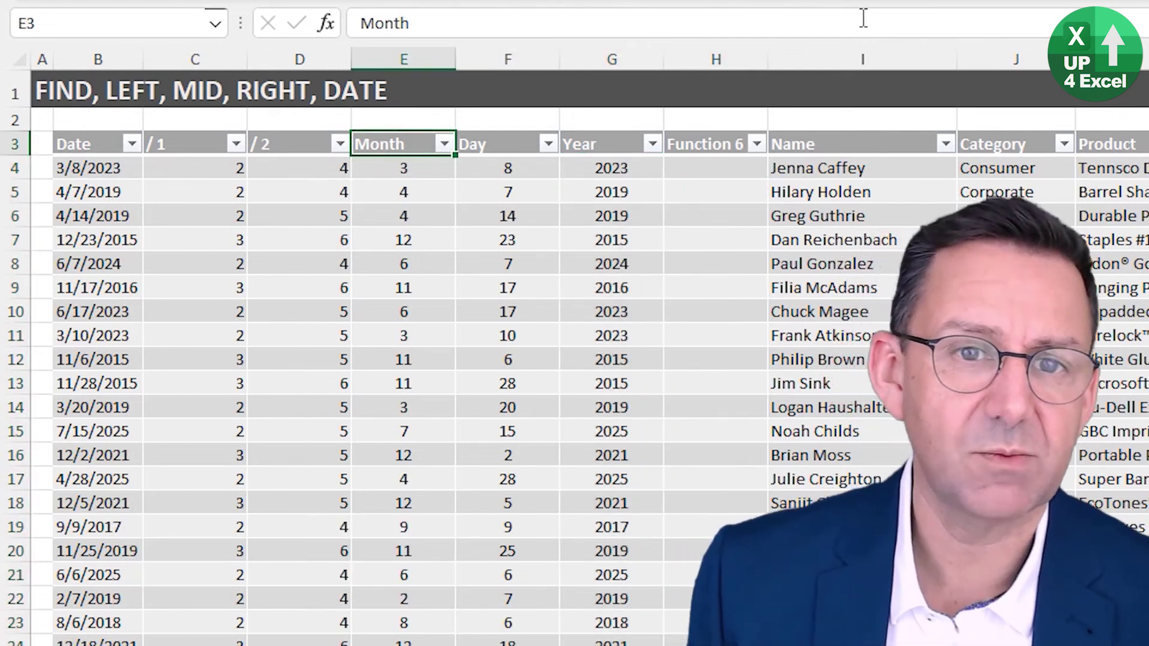
pyautogui.press('Down')
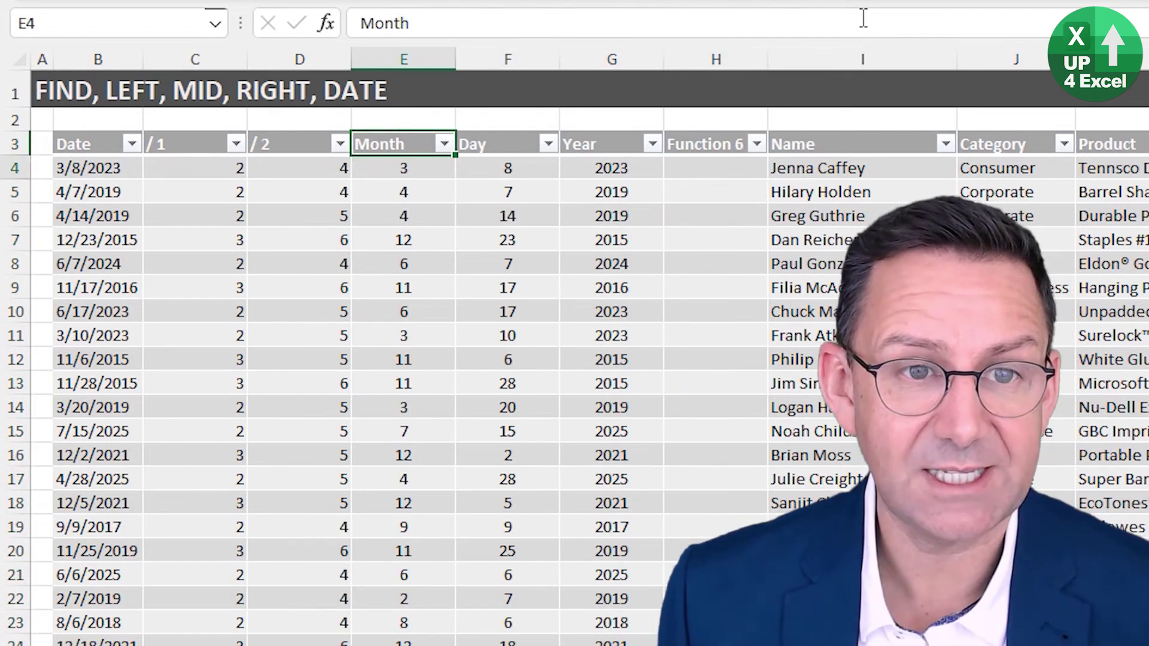
pyautogui.press('Right')
pyautogui.press('Right')
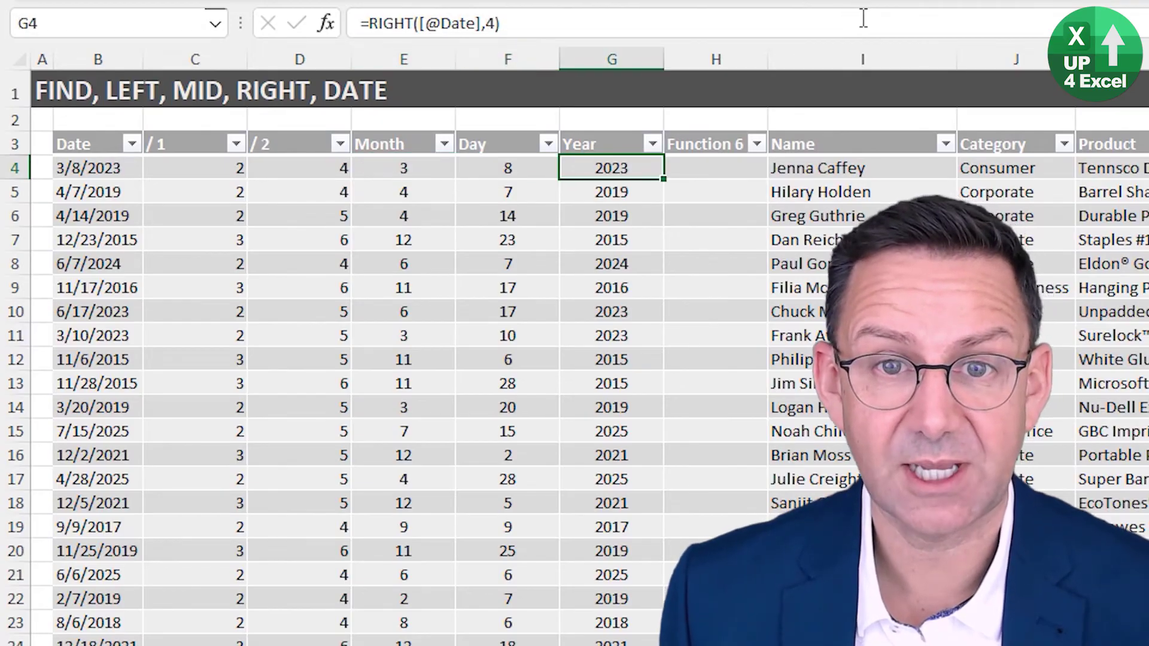
pyautogui.press('Right')
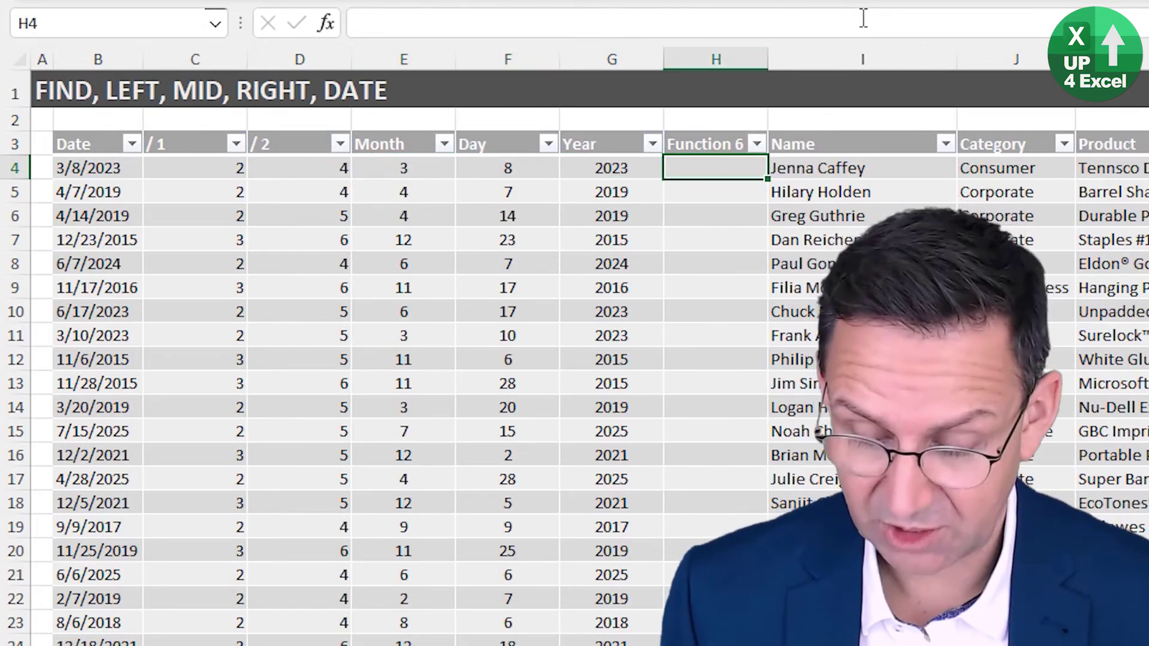
pyautogui.write('=date')
pyautogui.press('Tab')
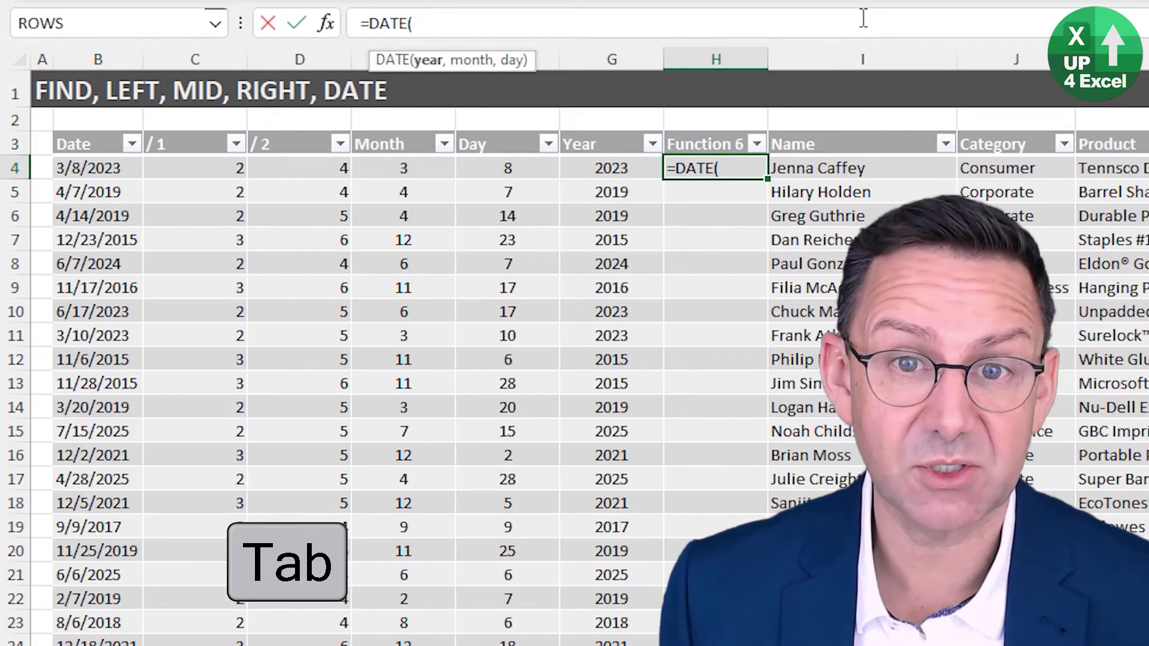
pyautogui.press('Left')
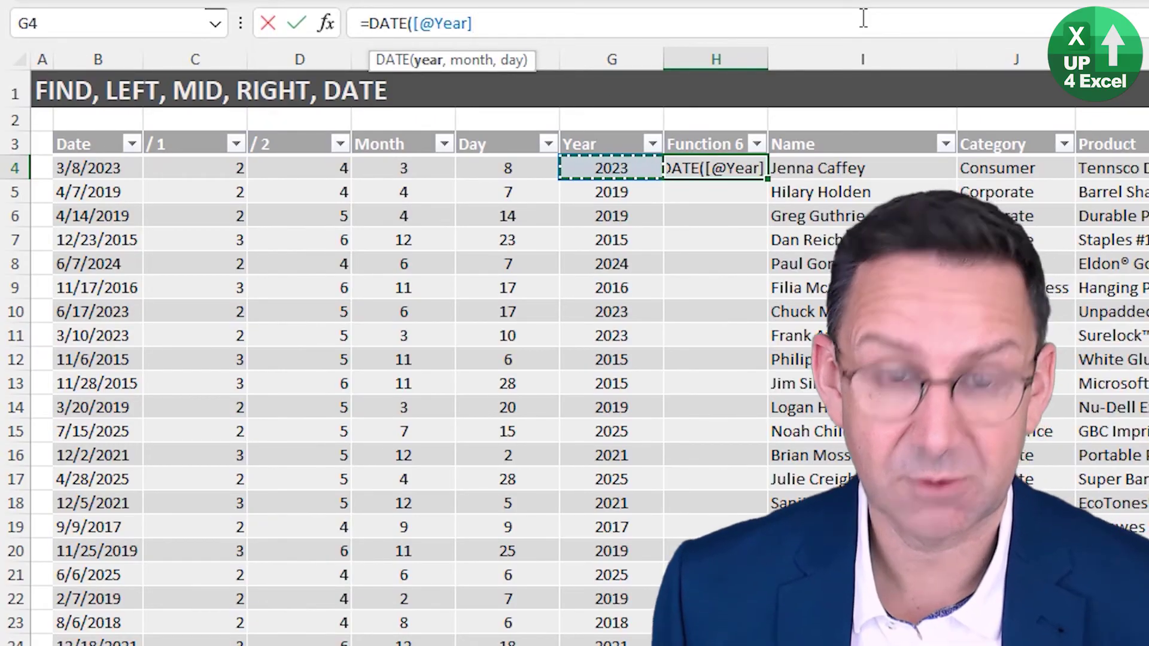
pyautogui.write(',')
pyautogui.press('Left')
pyautogui.press('Left')
pyautogui.press('Left')
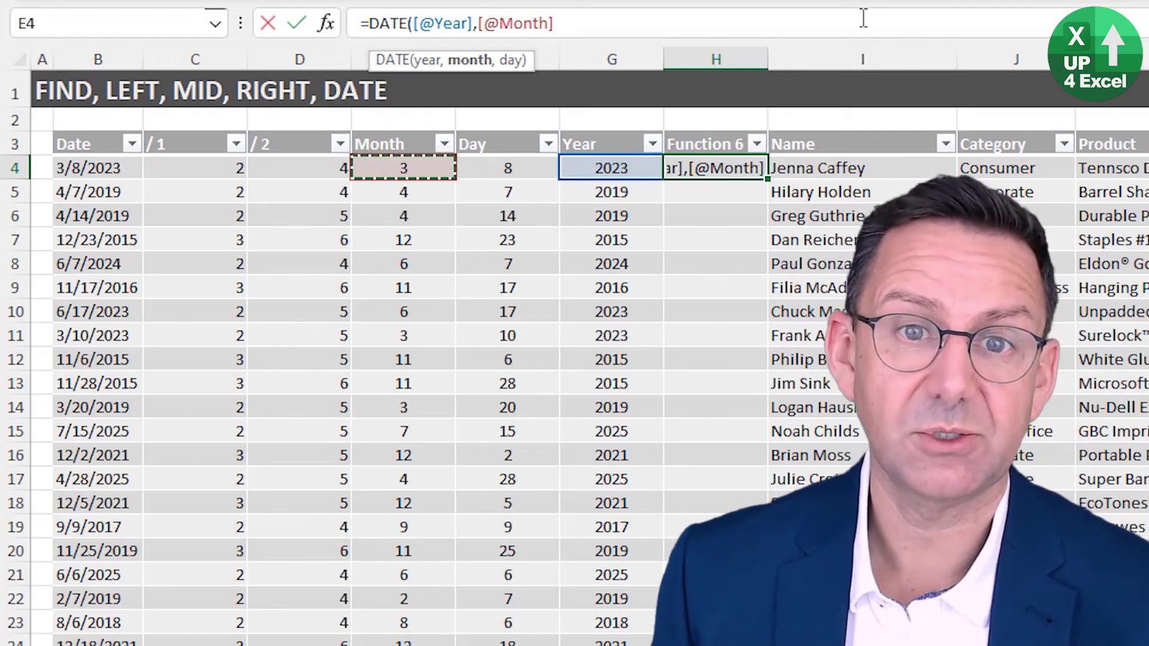
pyautogui.write(',')
pyautogui.press('Left')
pyautogui.press('Left')
pyautogui.write(')')
pyautogui.press('BackSpace')
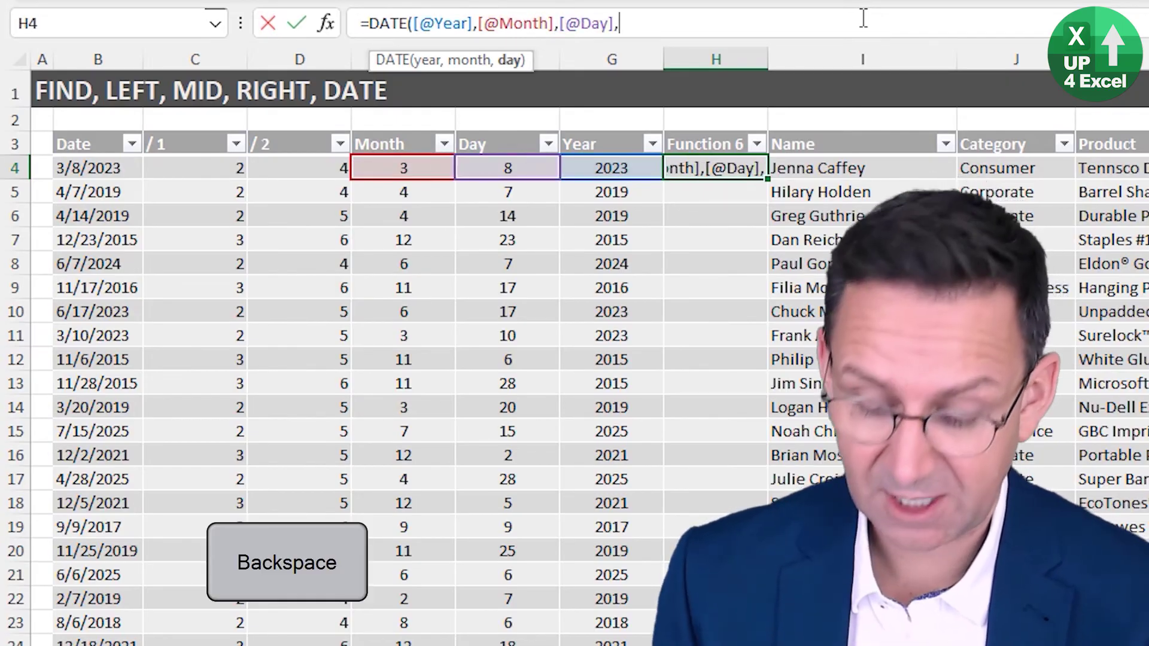
pyautogui.write(')')
pyautogui.press('Return')
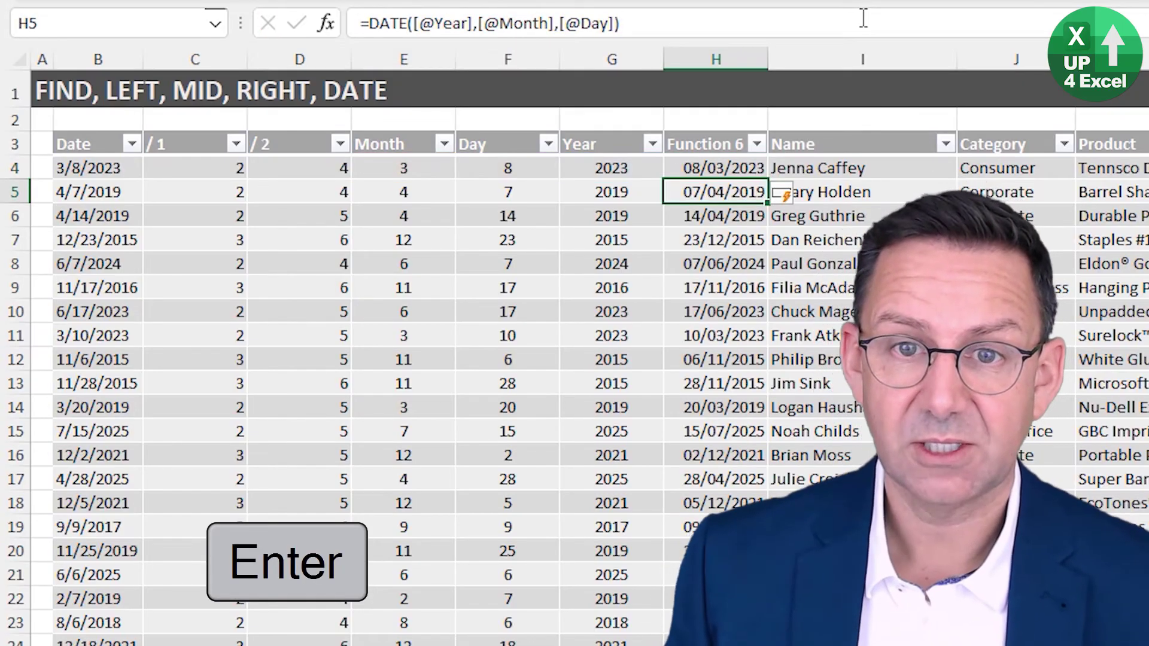
# Format the column as dd-Mmm-yy dates and retitle its header 'Date Prope'
pyautogui.hotkey('ctrl', 'space')
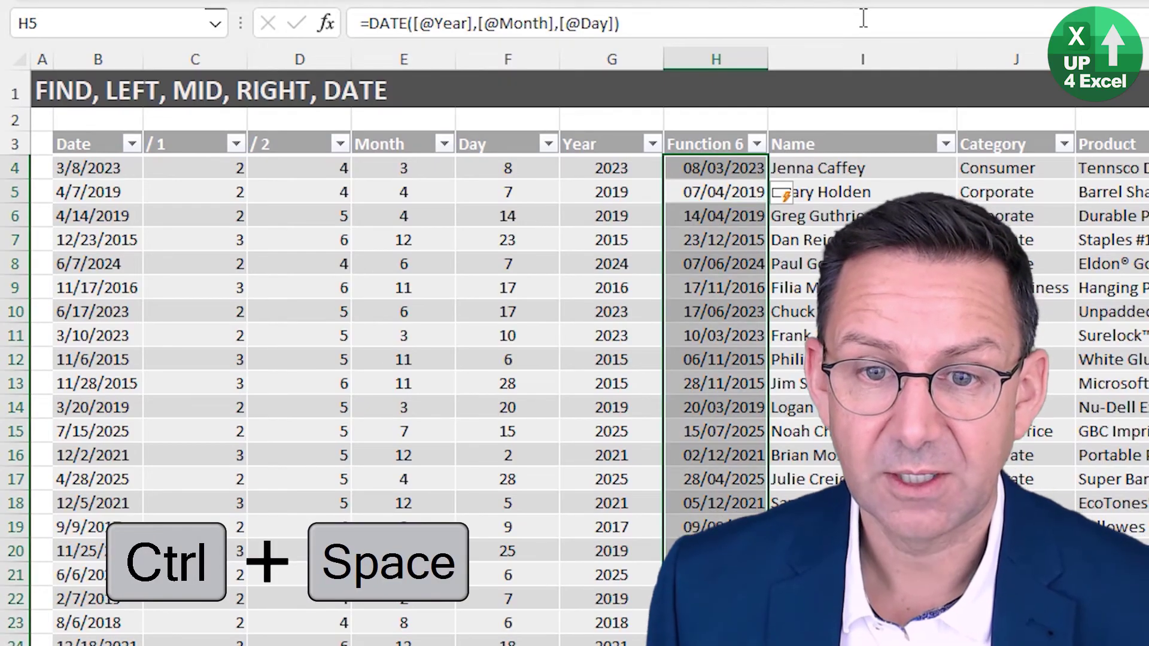
pyautogui.hotkey('ctrl', '#')
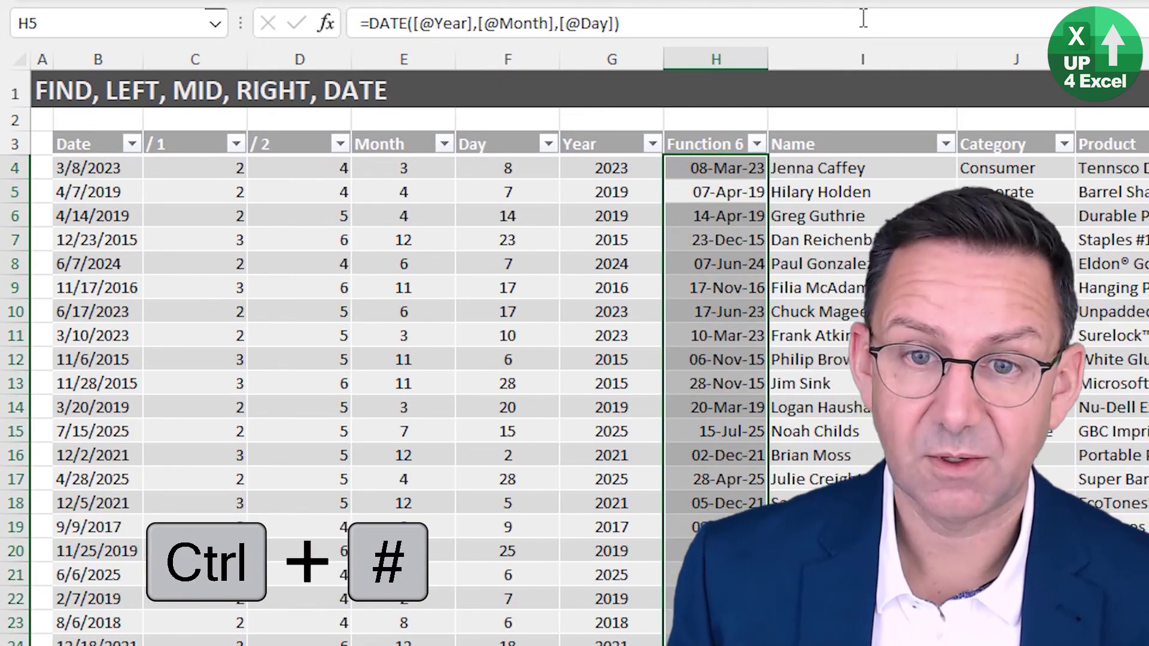
pyautogui.press('Down')
pyautogui.press('Up')
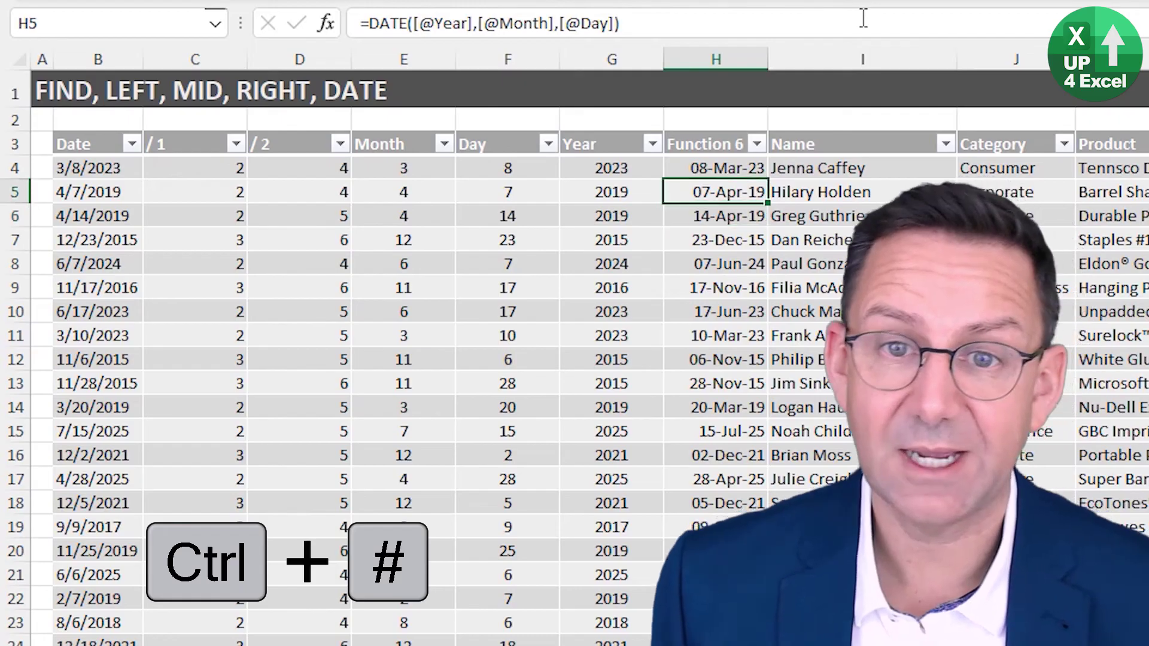
pyautogui.hotkey('ctrl', 'Up')
pyautogui.write('Date')
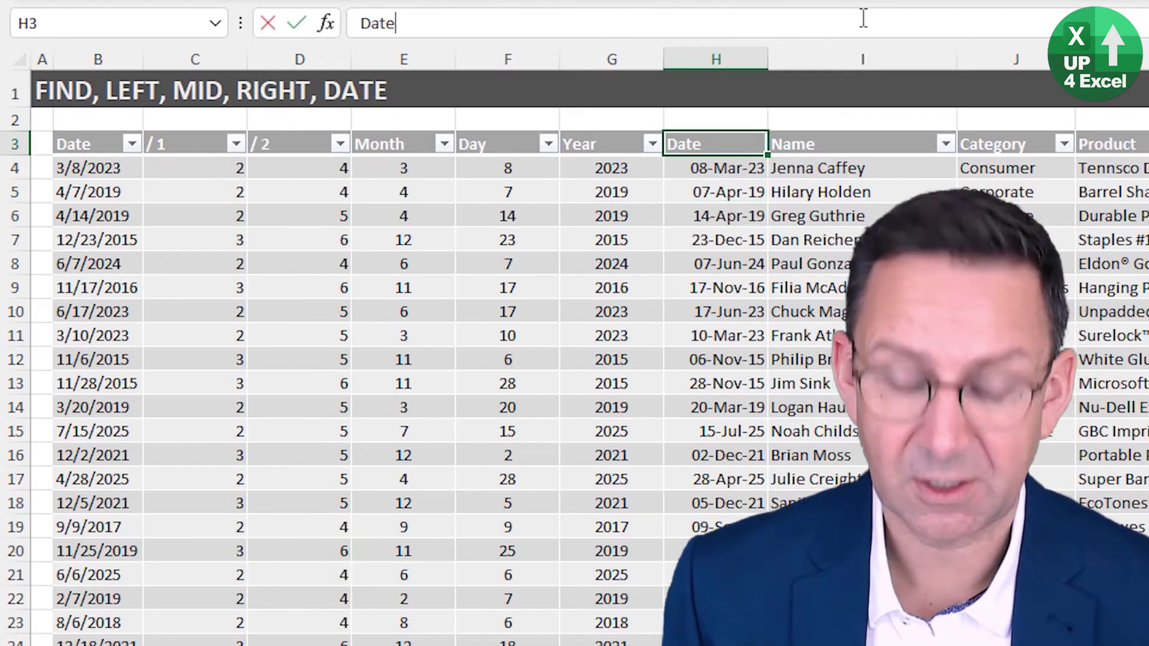
pyautogui.write(' Prope')
pyautogui.press('Return')
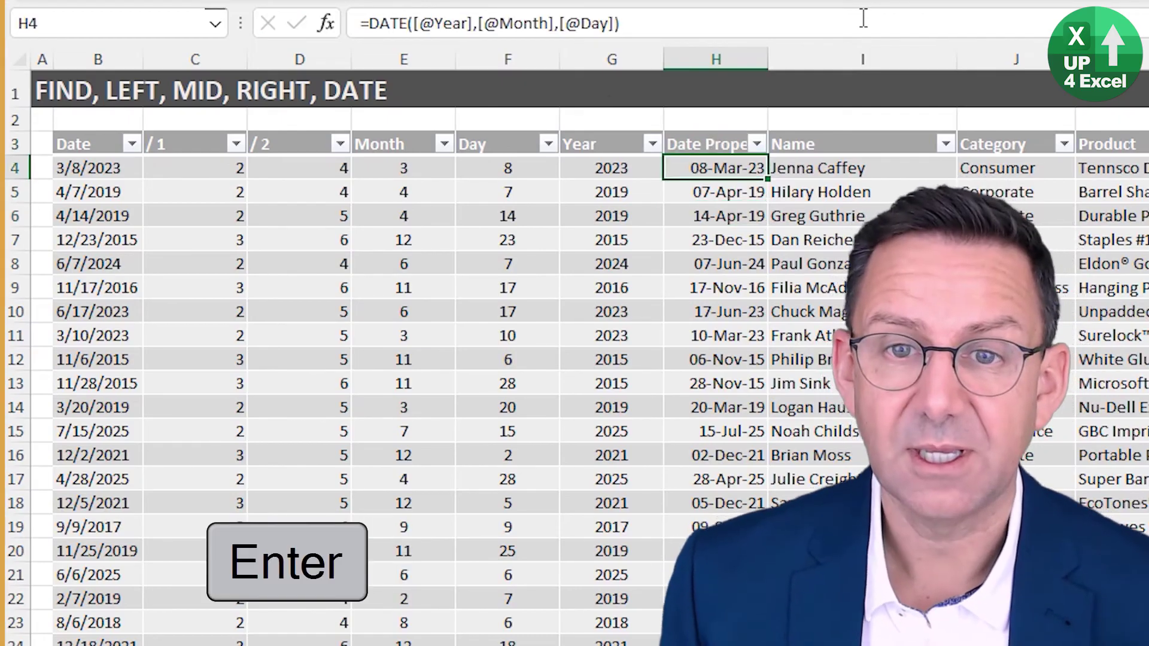